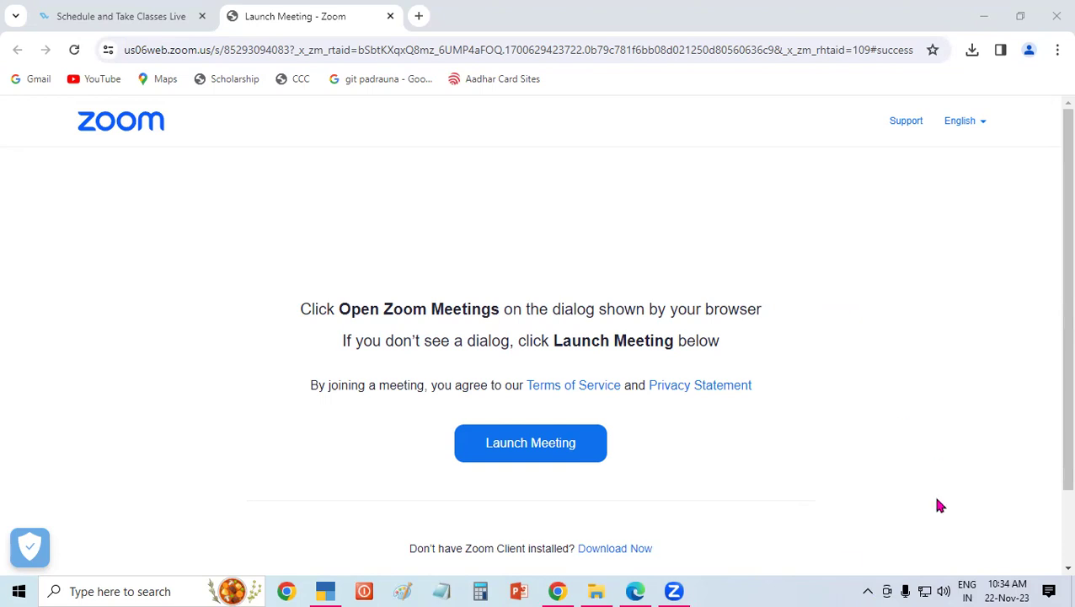
Step: Switch to Edge and read assignment 4 in the Tally Prime PDF, noting its item, quantity, supplier, rate, invoice number and storage location
{"action": "left_click", "coordinate": [636, 591]}
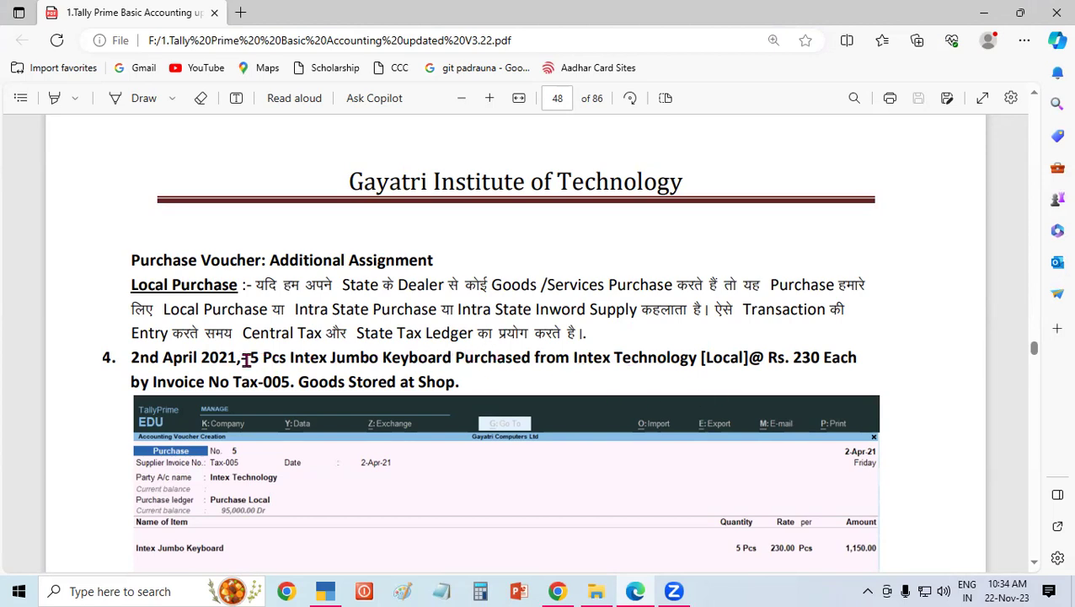
{"action": "left_click_drag", "start_coordinate": [248, 359], "coordinate": [416, 357]}
{"action": "left_click", "coordinate": [559, 356]}
{"action": "left_click_drag", "start_coordinate": [558, 358], "coordinate": [674, 357]}
{"action": "left_click", "coordinate": [670, 357]}
{"action": "left_click_drag", "start_coordinate": [793, 358], "coordinate": [842, 357]}
{"action": "left_click", "coordinate": [842, 357]}
{"action": "left_click_drag", "start_coordinate": [229, 381], "coordinate": [465, 383]}
{"action": "left_click", "coordinate": [289, 379]}
{"action": "left_click", "coordinate": [392, 381]}
{"action": "left_click", "coordinate": [476, 390]}
Step: Switch to TallyPrime and open a new purchase voucher, checking the invoice number in the assignment PDF
{"action": "left_click", "coordinate": [322, 591]}
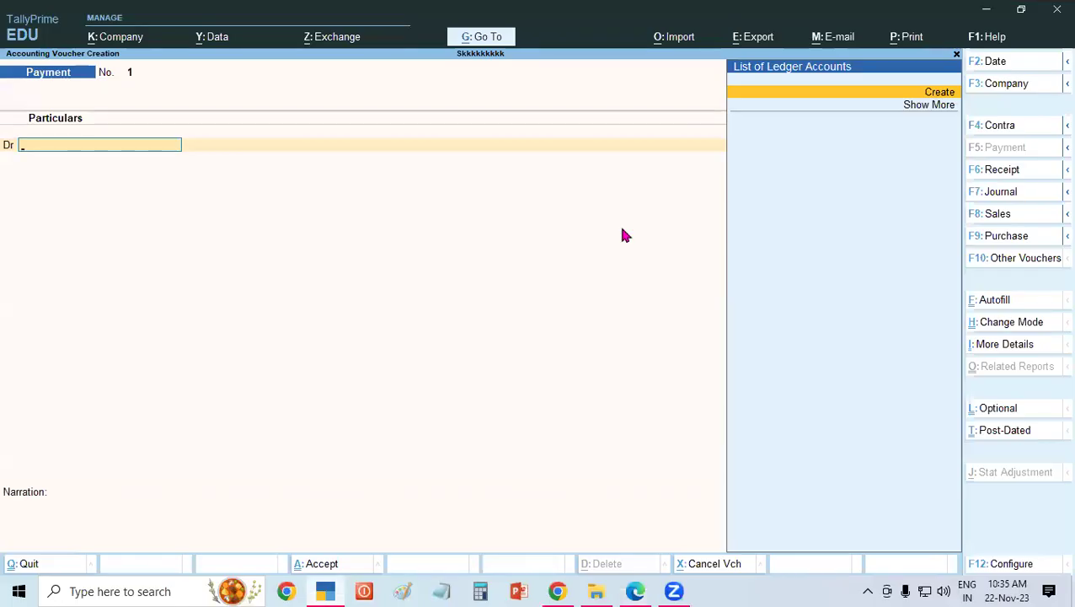
{"action": "key", "text": "Escape"}
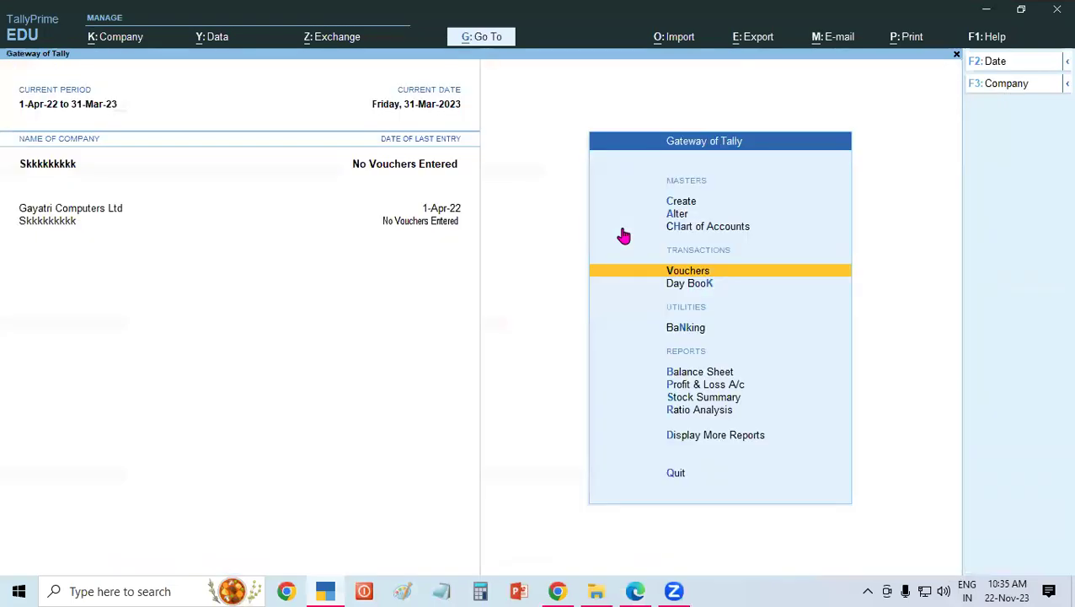
{"action": "key", "text": "Return"}
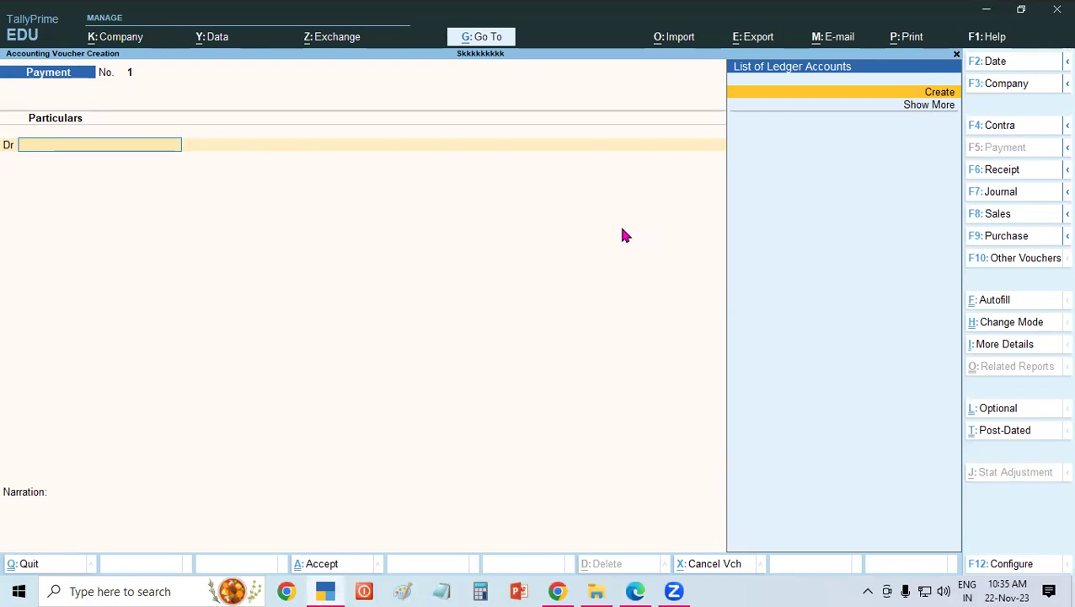
{"action": "key", "text": "F9"}
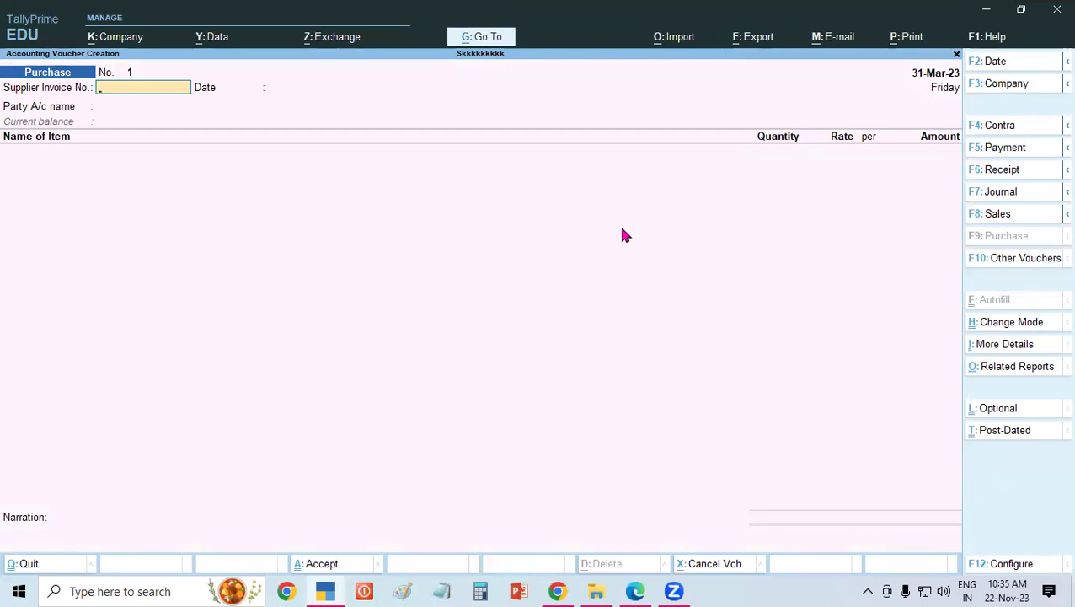
{"action": "key", "text": "alt+Tab"}
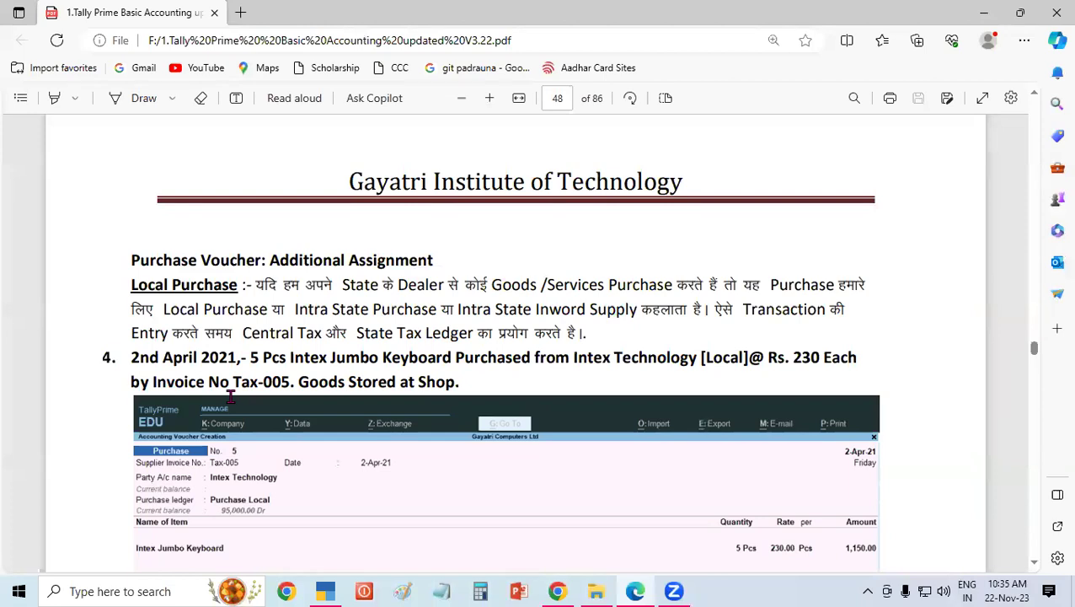
{"action": "key", "text": "alt+Tab"}
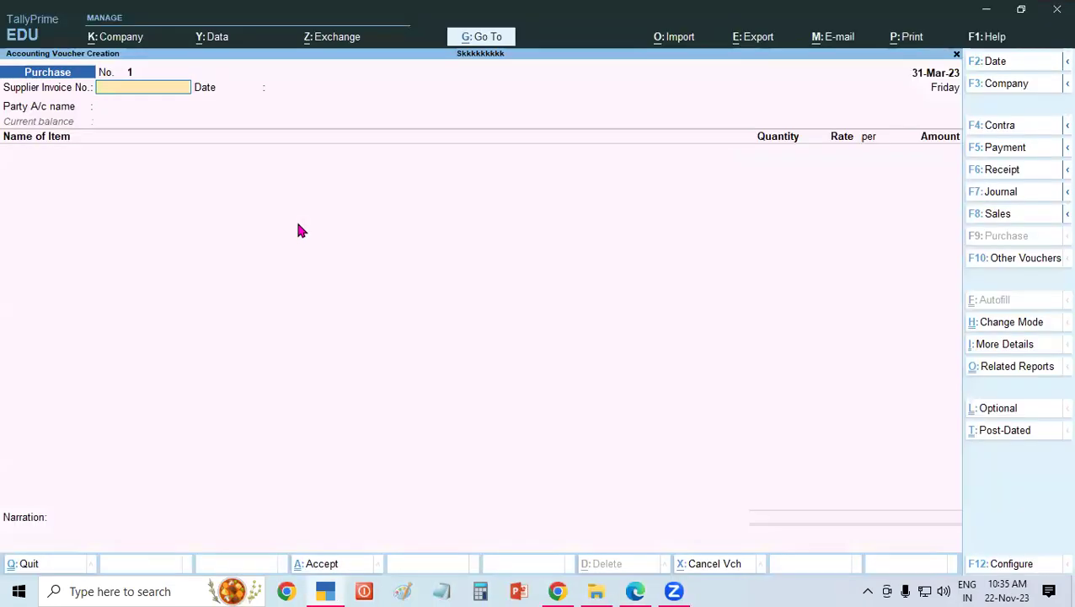
Step: Enter supplier invoice number Tax-005 dated 1-Apr-22 and start creating a ledger for the party account
{"action": "type", "text": "Tax-005"}
{"action": "key", "text": "Return"}
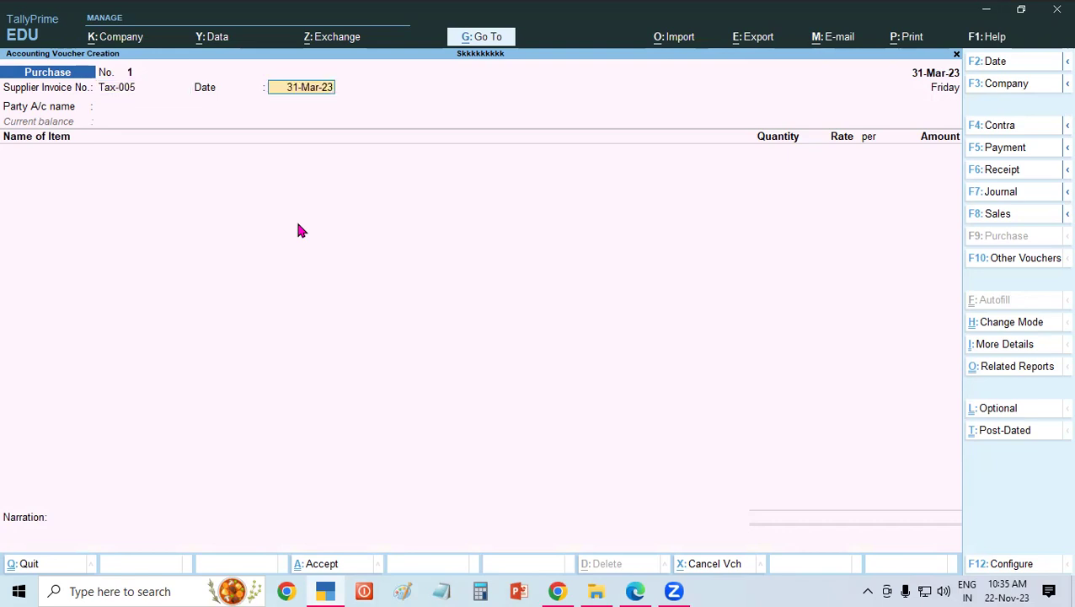
{"action": "type", "text": "01-4"}
{"action": "key", "text": "Return"}
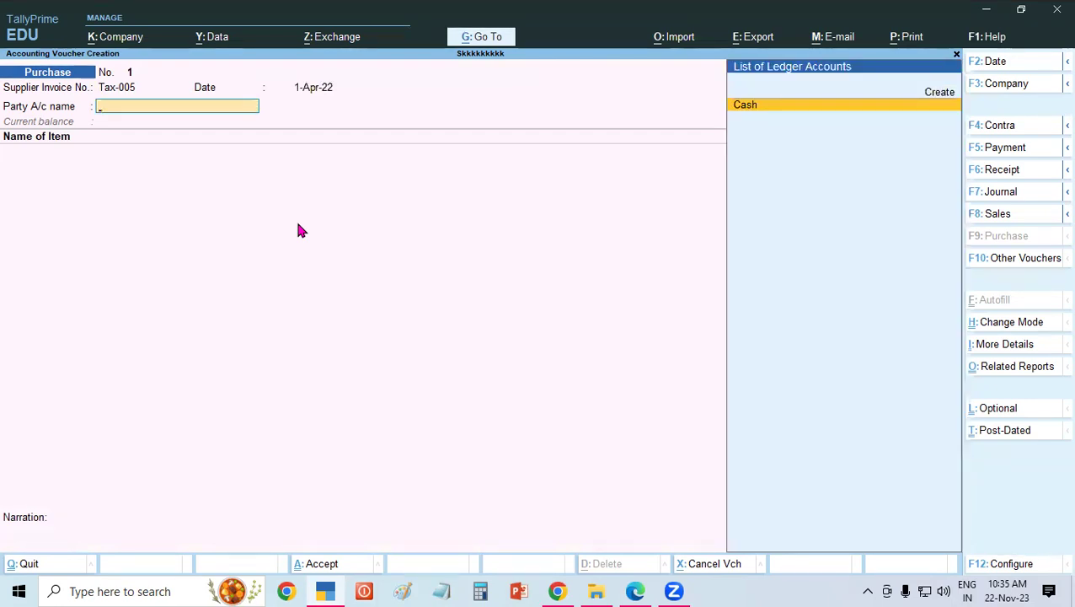
{"action": "key", "text": "alt+c"}
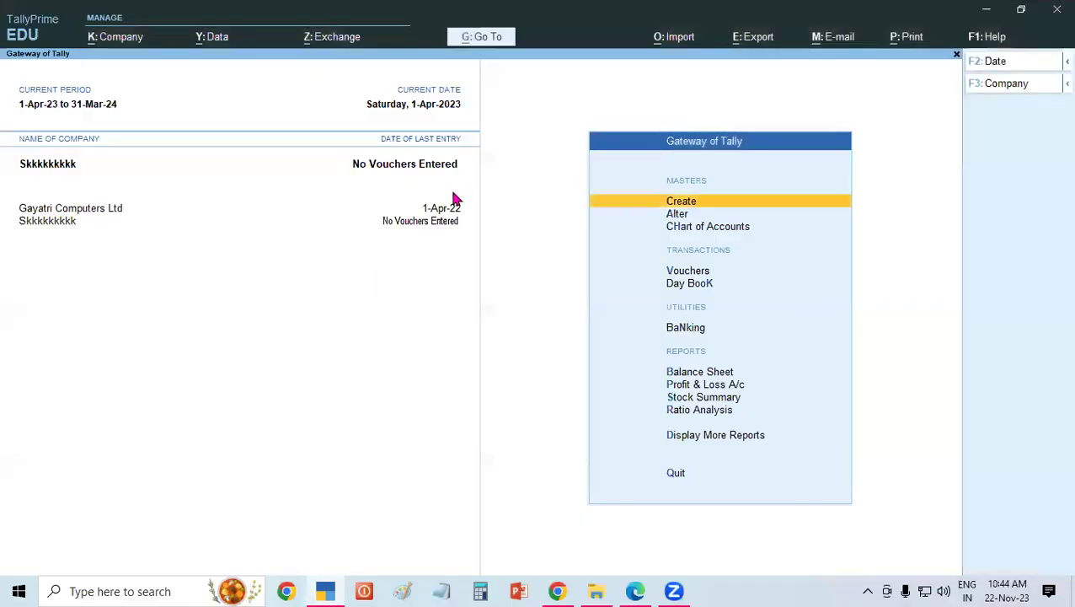
Step: Open a new purchase voucher from the Gateway and enter supplier invoice number tax -005 dated 1-Apr-23
{"action": "key", "text": "Down"}
{"action": "key", "text": "Down"}
{"action": "key", "text": "Down"}
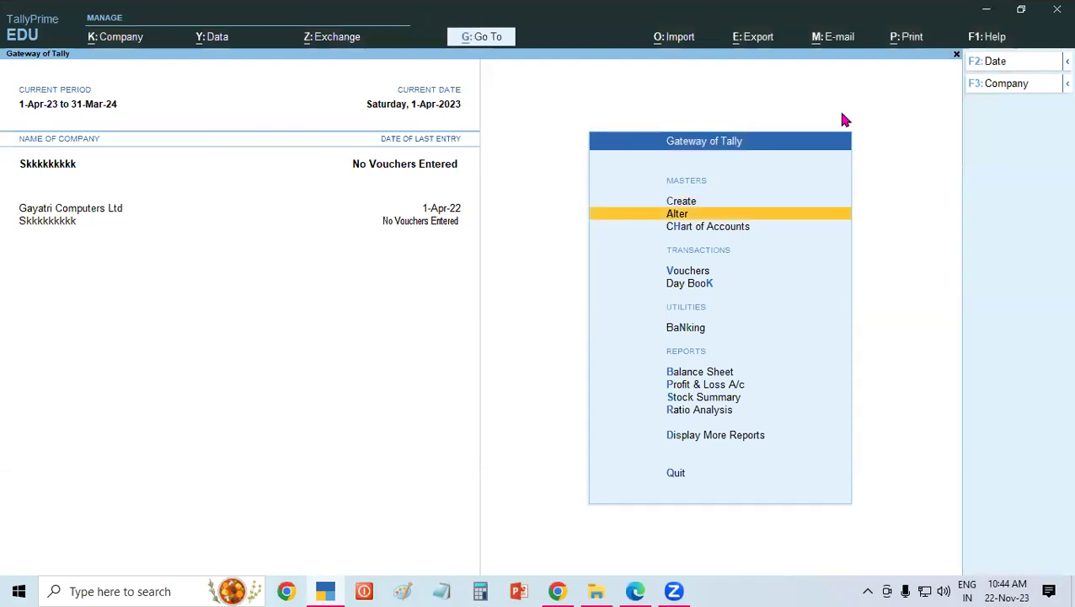
{"action": "key", "text": "Return"}
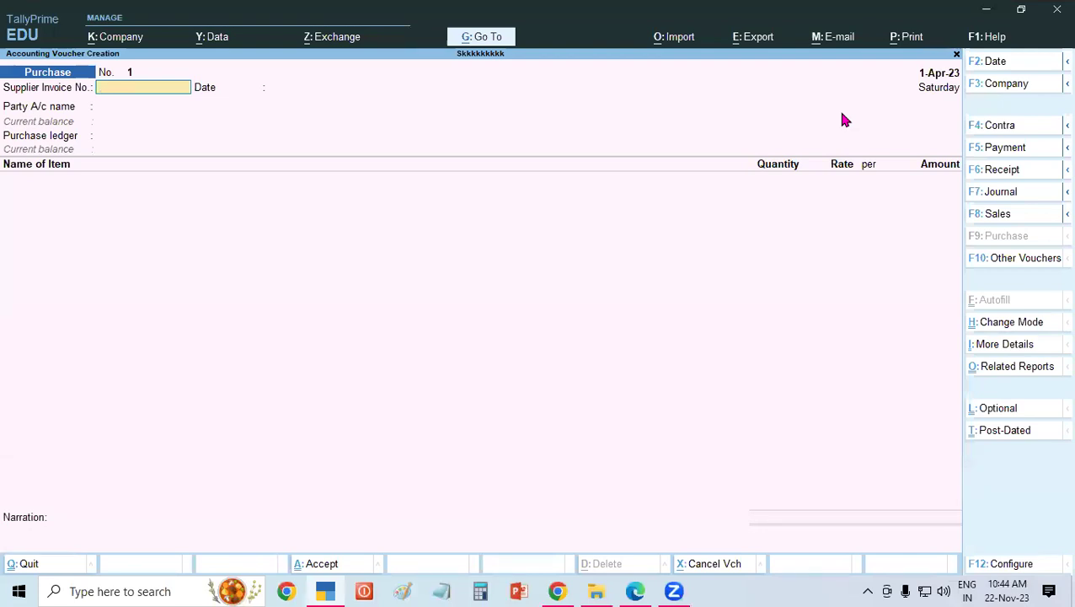
{"action": "type", "text": "tax -005"}
{"action": "key", "text": "Return"}
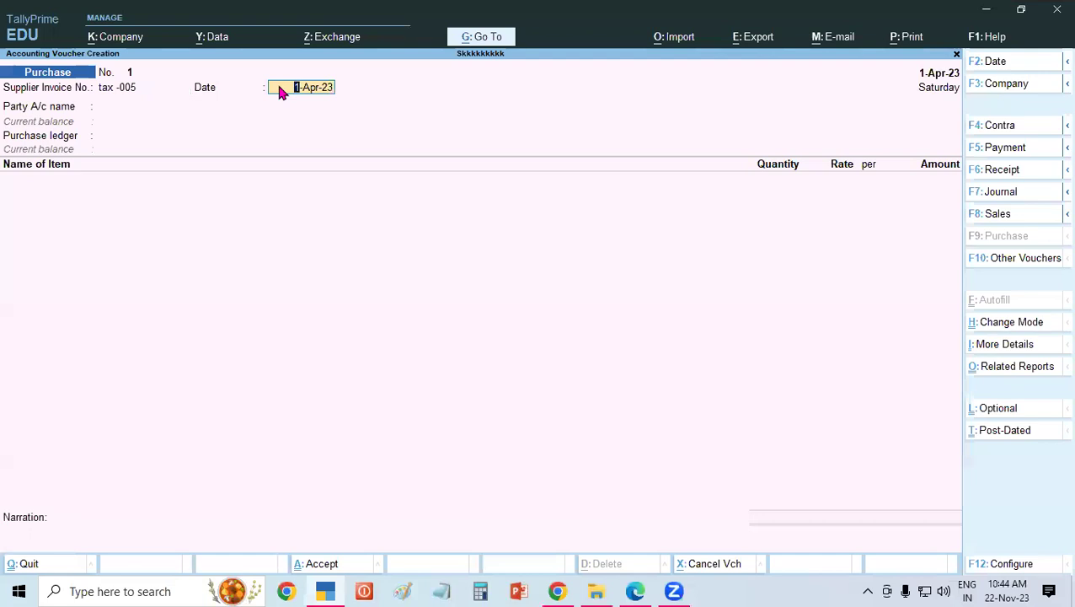
{"action": "key", "text": "Return"}
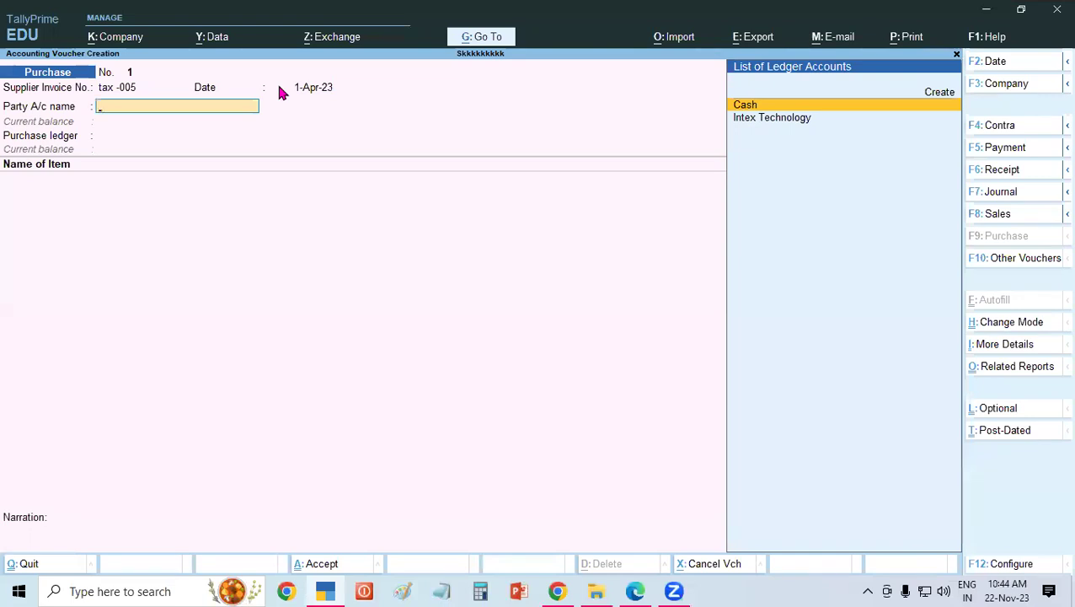
Step: Choose Intex Technology as the party account, leaving the receipt details blank and accepting its default party details
{"action": "key", "text": "Down"}
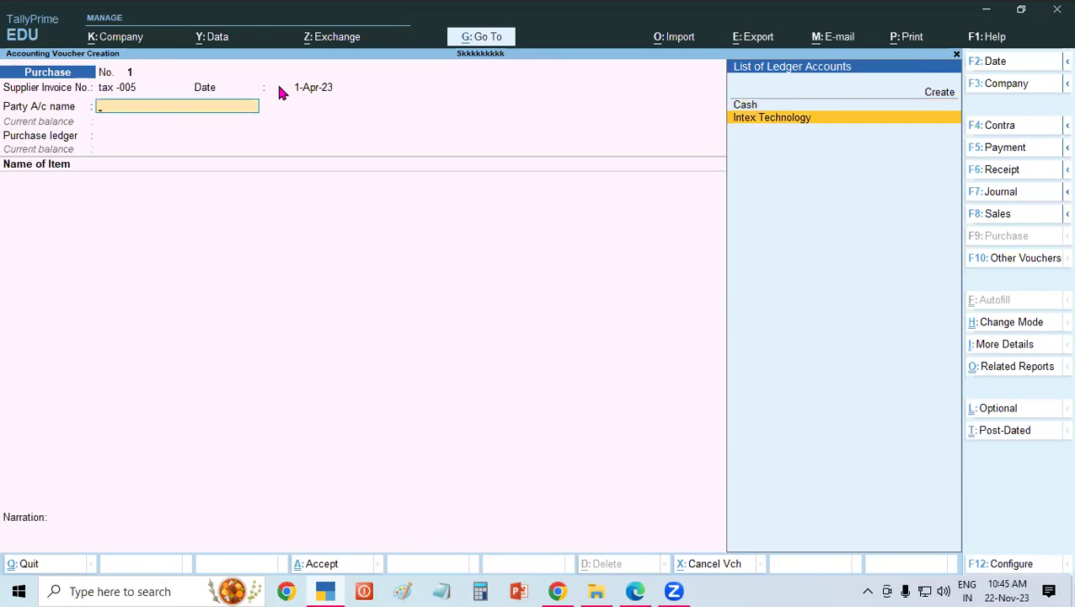
{"action": "key", "text": "Return"}
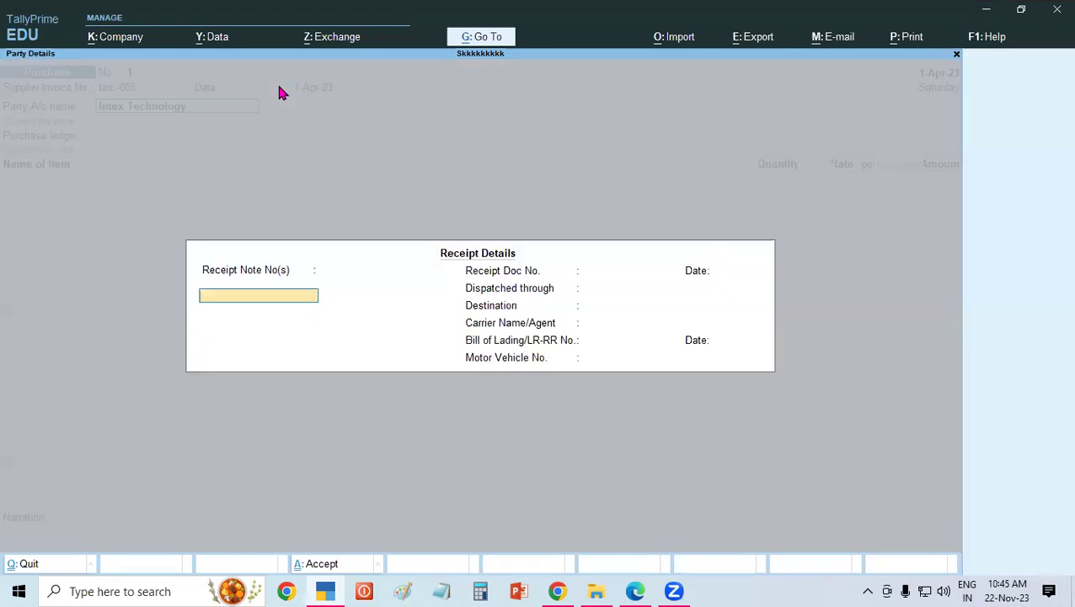
{"action": "key", "text": "Return"}
{"action": "key", "text": "Return"}
{"action": "key", "text": "Return"}
{"action": "key", "text": "Return"}
{"action": "key", "text": "Return"}
{"action": "key", "text": "Return"}
{"action": "key", "text": "Return"}
{"action": "key", "text": "Return"}
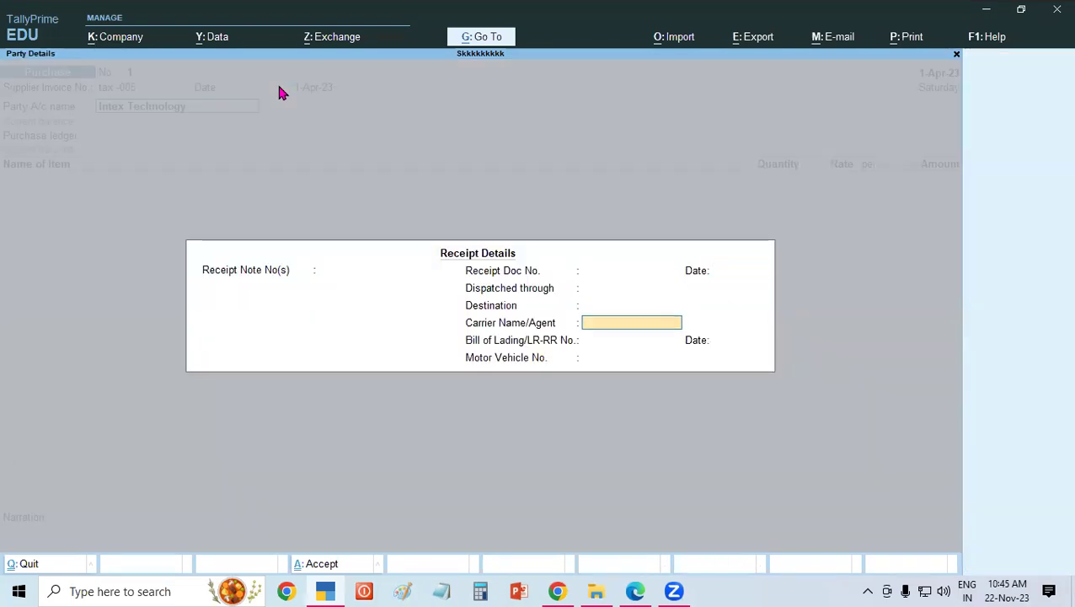
{"action": "key", "text": "Return"}
{"action": "key", "text": "Return"}
{"action": "key", "text": "Return"}
{"action": "key", "text": "Return"}
{"action": "key", "text": "Return"}
{"action": "key", "text": "Return"}
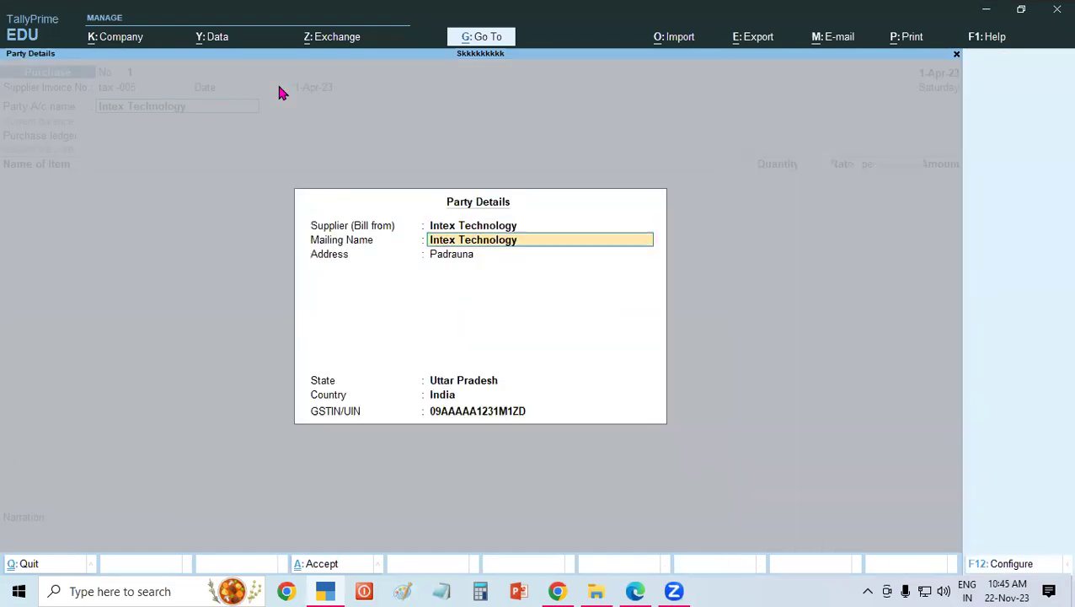
{"action": "key", "text": "Return"}
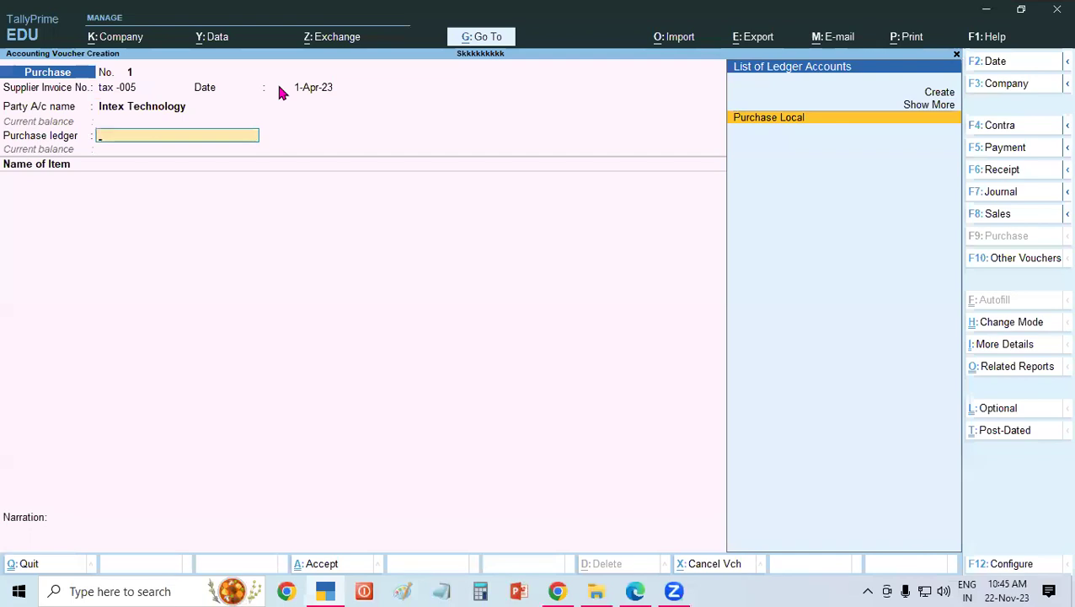
Step: Select Purchase Local as the purchase ledger and add the stock item Intex Jumbo Keyboard
{"action": "key", "text": "Return"}
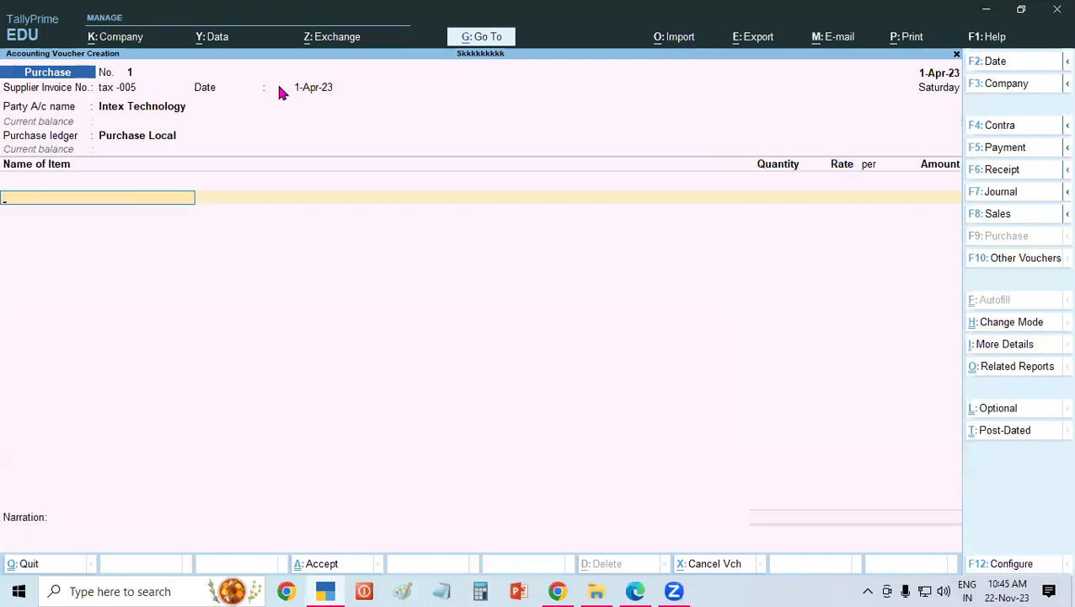
{"action": "type", "text": "In"}
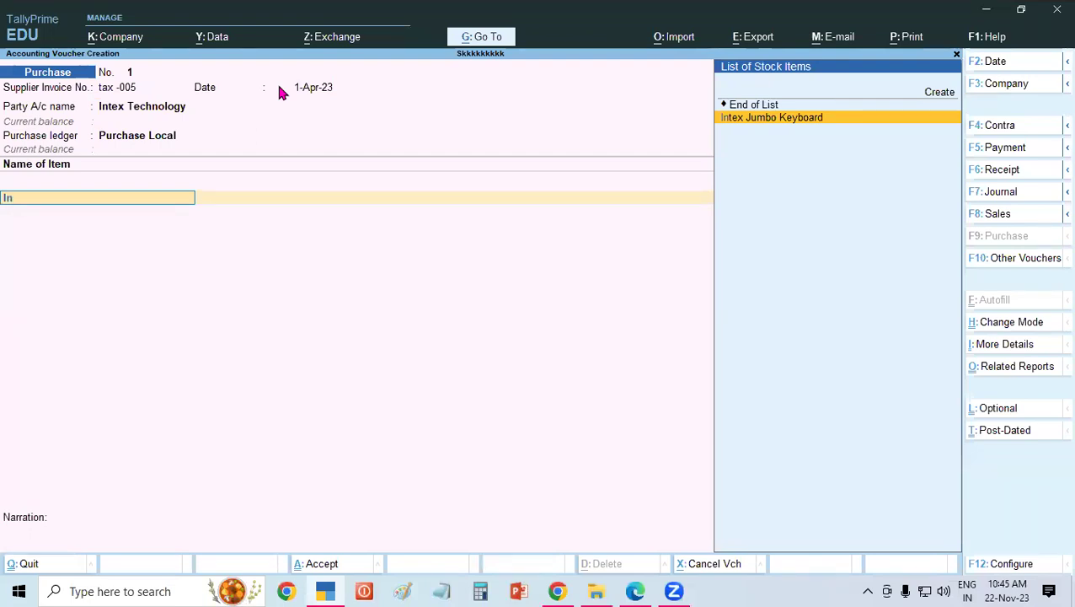
{"action": "key", "text": "Return"}
{"action": "key", "text": "Return"}
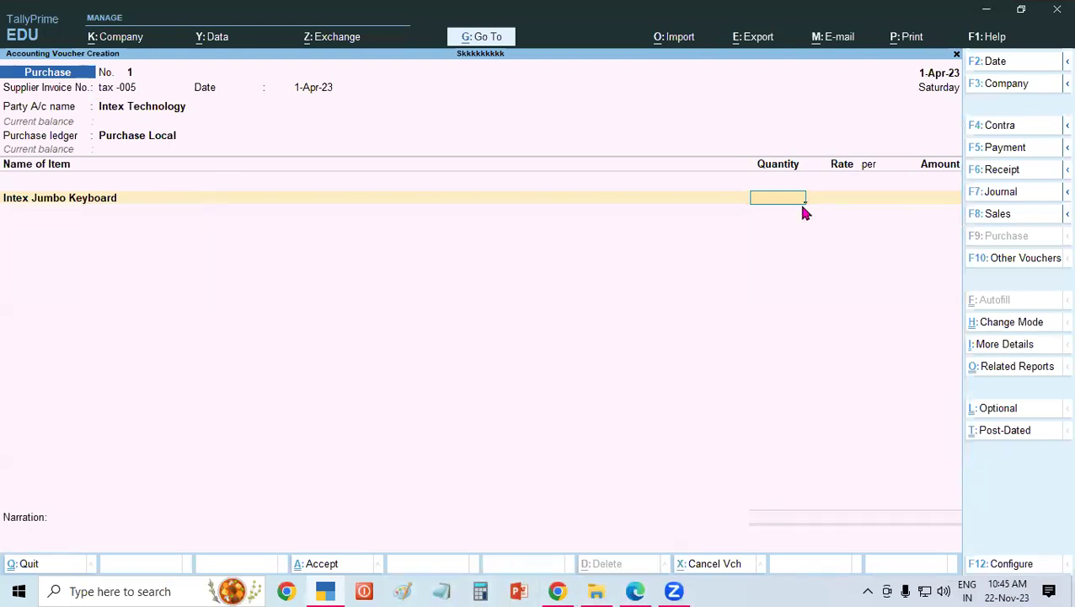
Step: Enter 5 pcs of Intex Jumbo Keyboard at a rate of 230 per piece, leaving the item description blank
{"action": "key", "text": "Return"}
{"action": "key", "text": "BackSpace"}
{"action": "key", "text": "BackSpace"}
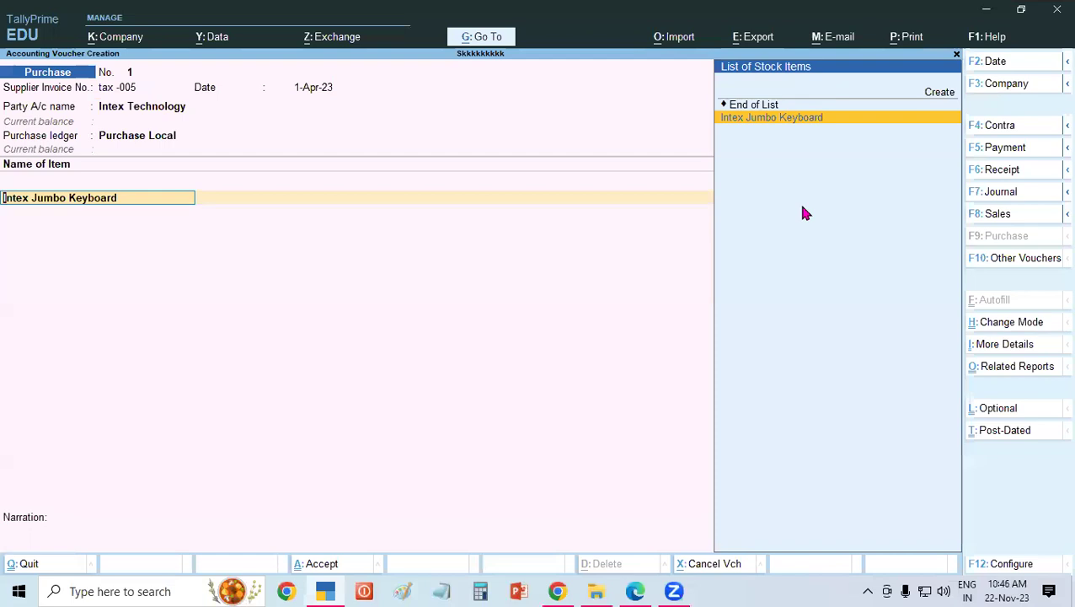
{"action": "key", "text": "Return"}
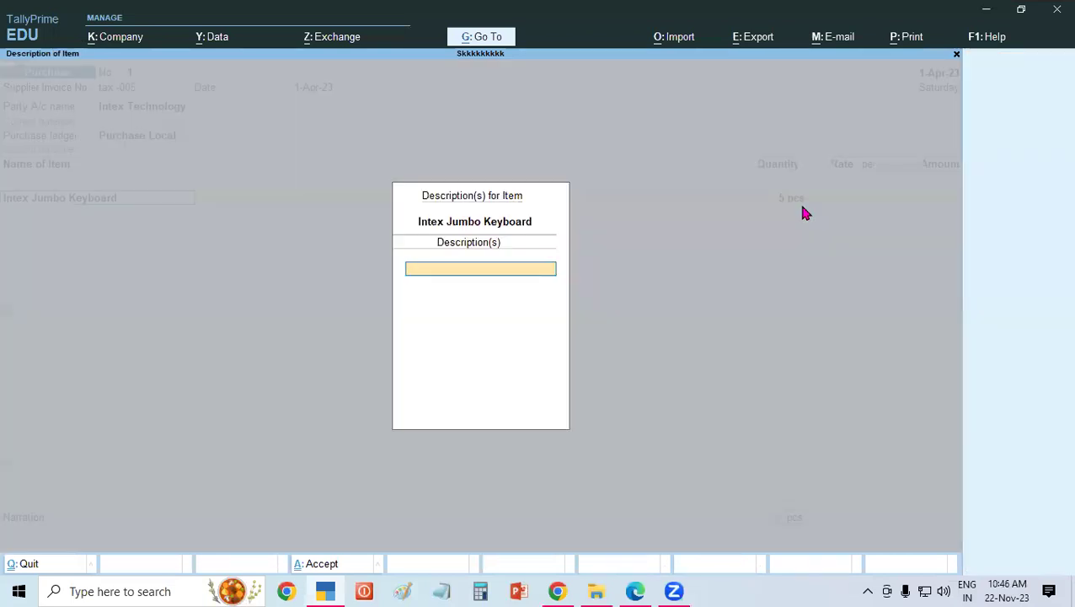
{"action": "key", "text": "Return"}
{"action": "key", "text": "Return"}
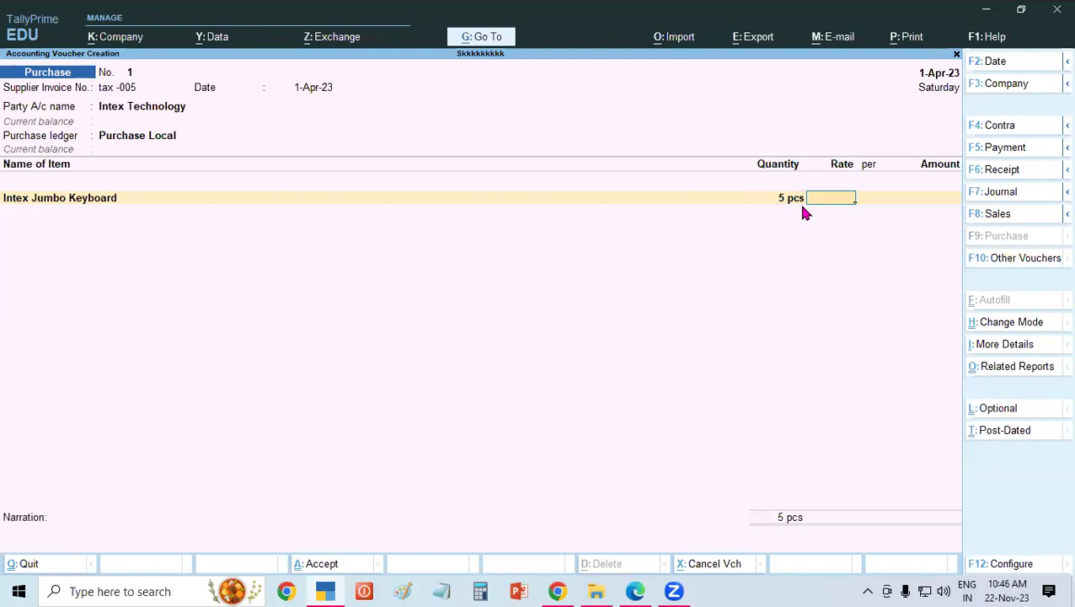
{"action": "type", "text": "230"}
{"action": "key", "text": "Return"}
{"action": "key", "text": "Return"}
{"action": "key", "text": "Return"}
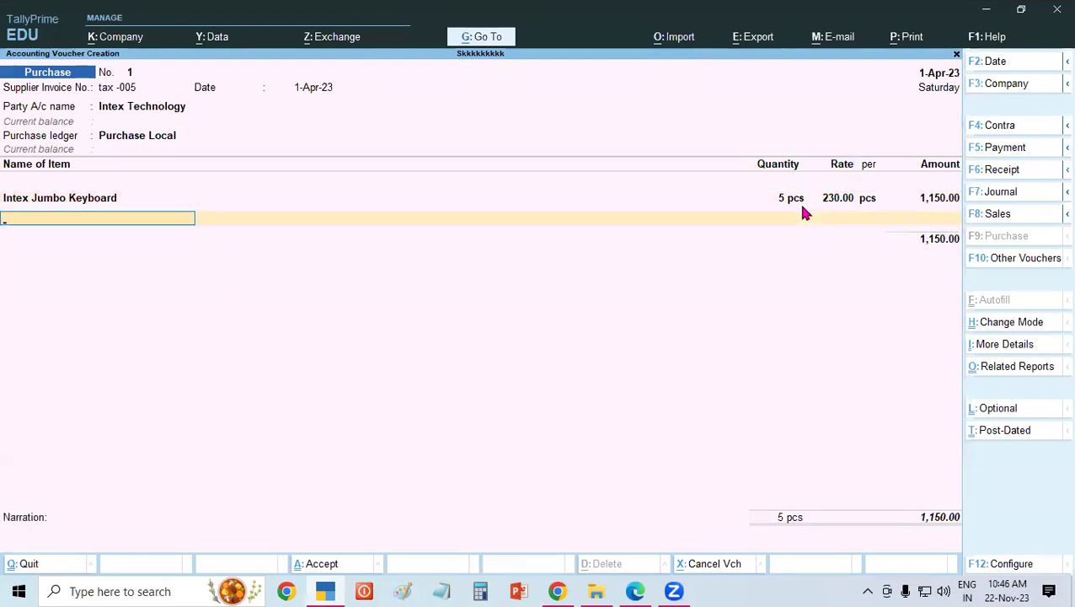
Step: Add the Central Tax and State Tax ledgers below the keyboard item
{"action": "key", "text": "Return"}
{"action": "type", "text": "Cen"}
{"action": "key", "text": "Return"}
{"action": "key", "text": "Return"}
{"action": "type", "text": "Sta"}
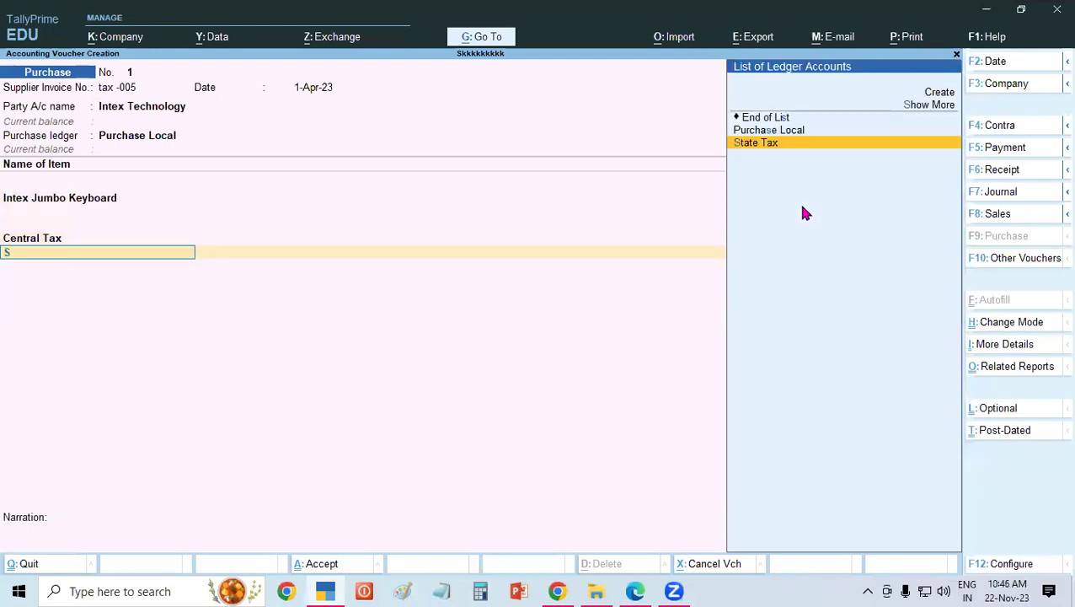
{"action": "key", "text": "Return"}
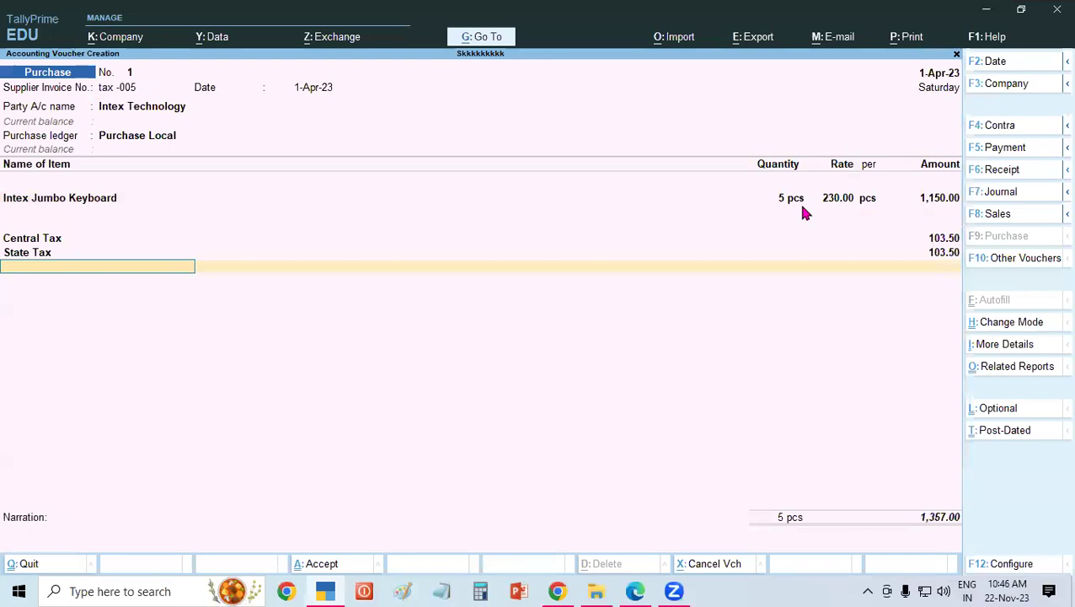
Step: Save the purchase voucher with an empty narration and return to the Gateway of Tally
{"action": "key", "text": "Return"}
{"action": "key", "text": "Return"}
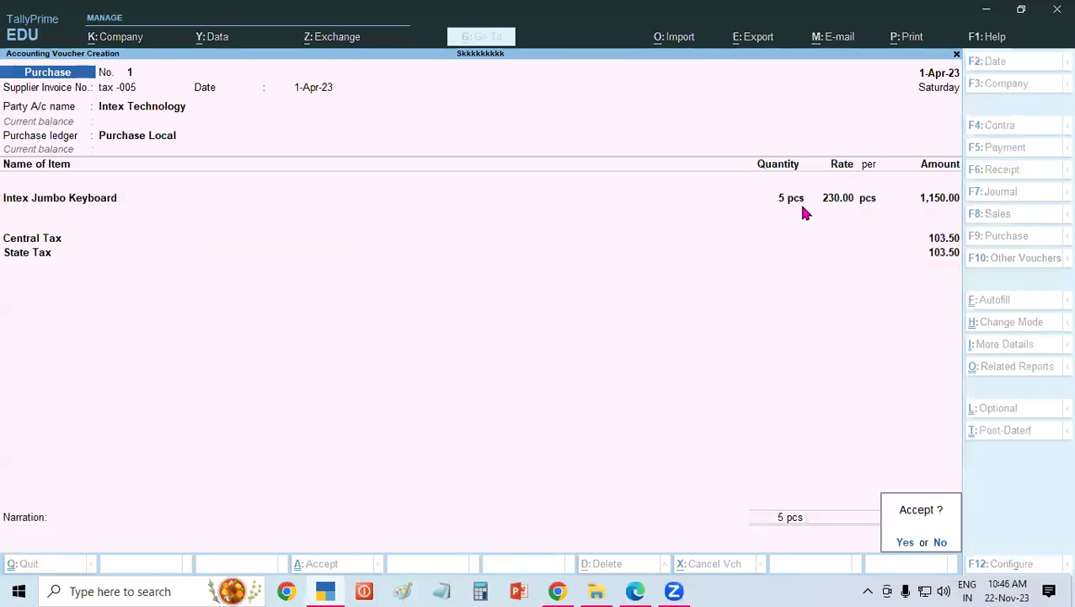
{"action": "key", "text": "Return"}
{"action": "key", "text": "Escape"}
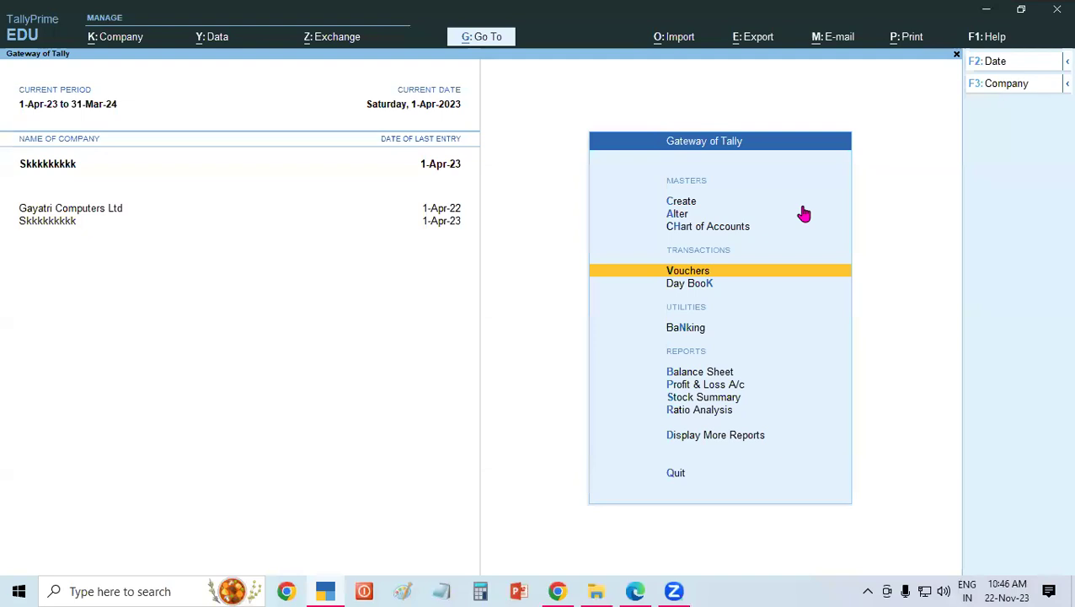
Step: Create a new location master named Shop under Primary
{"action": "key", "text": "Up"}
{"action": "key", "text": "Up"}
{"action": "key", "text": "Up"}
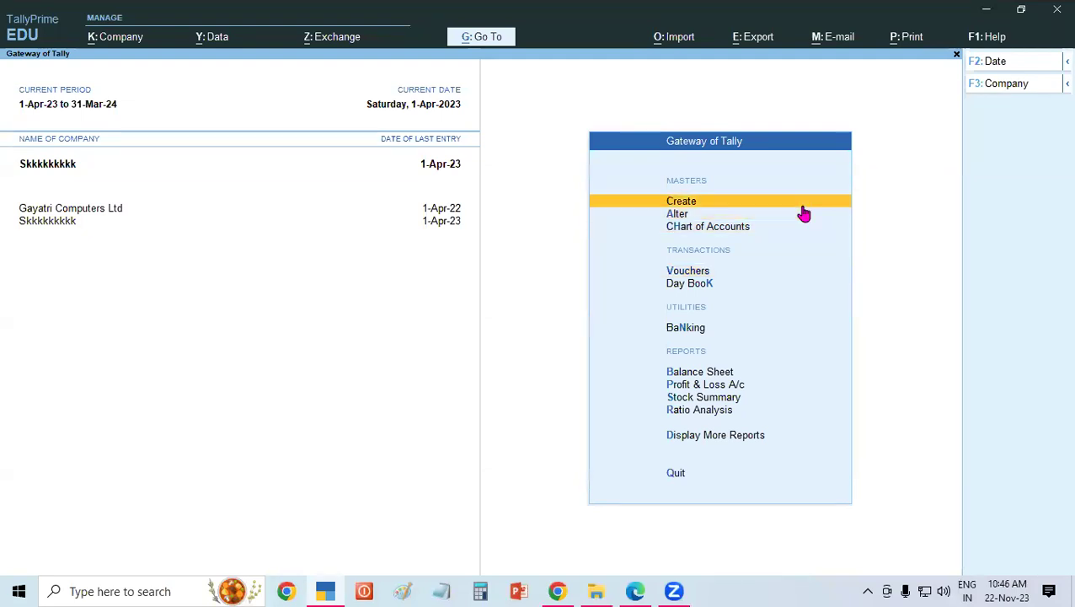
{"action": "key", "text": "Return"}
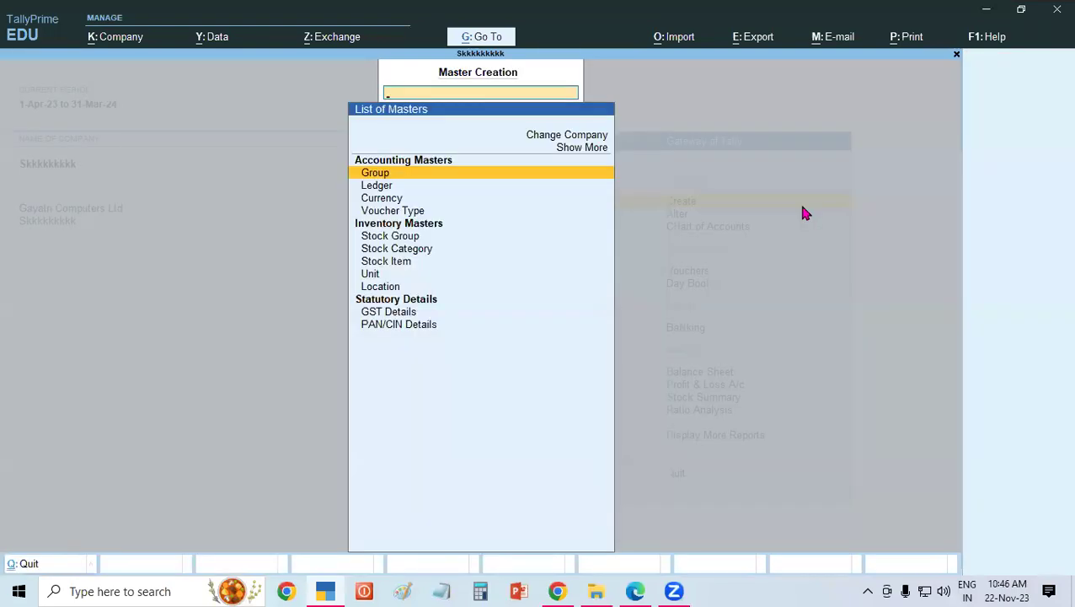
{"action": "key", "text": "Down"}
{"action": "key", "text": "Down"}
{"action": "key", "text": "Down"}
{"action": "key", "text": "Down"}
{"action": "key", "text": "Down"}
{"action": "key", "text": "Down"}
{"action": "key", "text": "Down"}
{"action": "key", "text": "Down"}
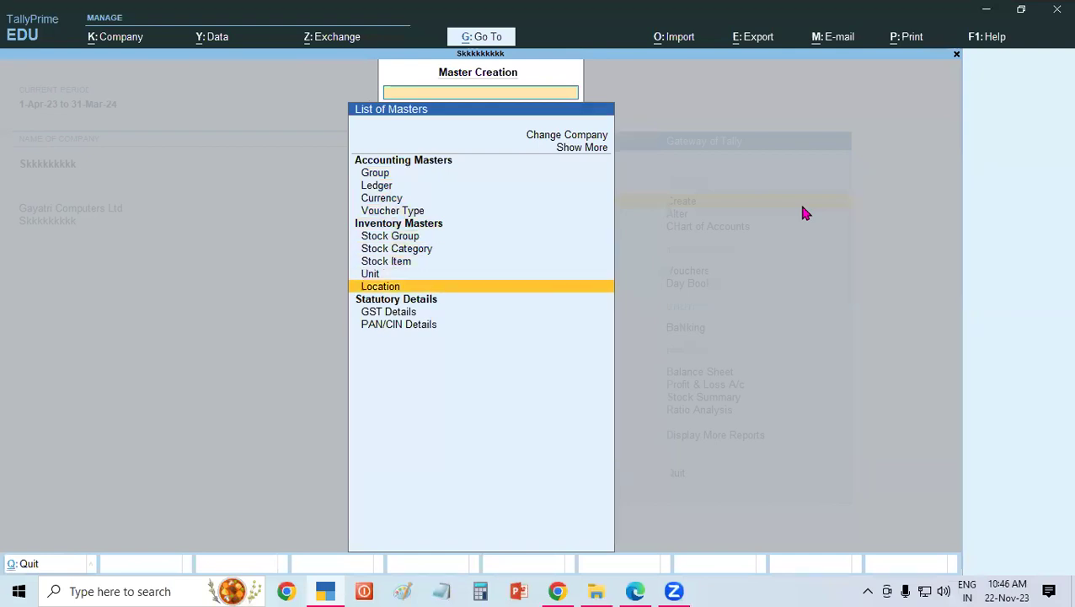
{"action": "key", "text": "Return"}
{"action": "key", "text": "Return"}
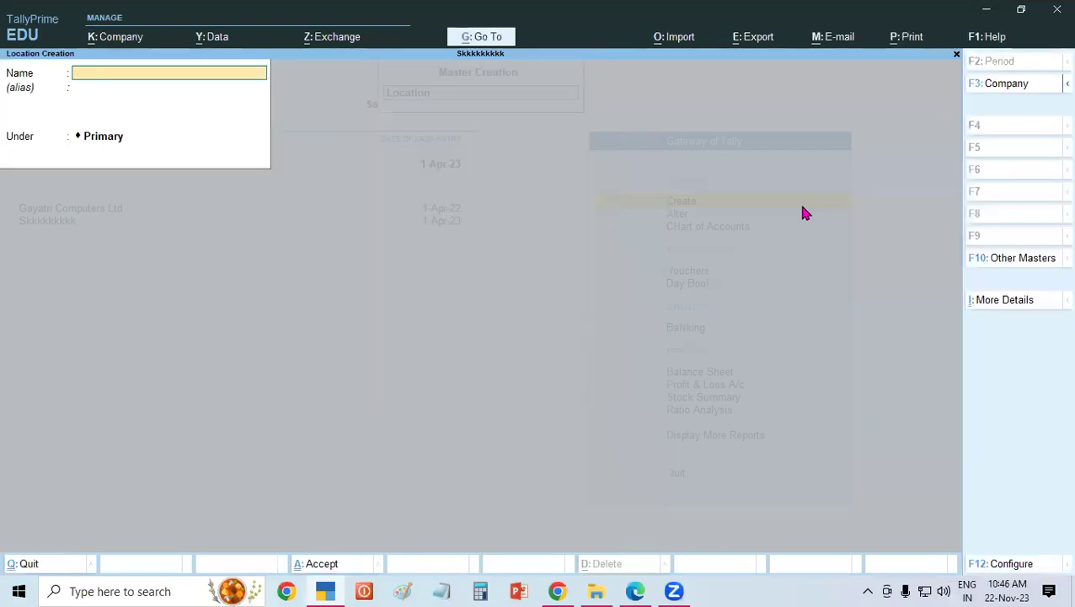
{"action": "type", "text": "Shop"}
{"action": "key", "text": "Return"}
{"action": "key", "text": "Return"}
Step: Create a new location master named Warehouse under Primary
{"action": "type", "text": "Warehouse"}
{"action": "key", "text": "Return"}
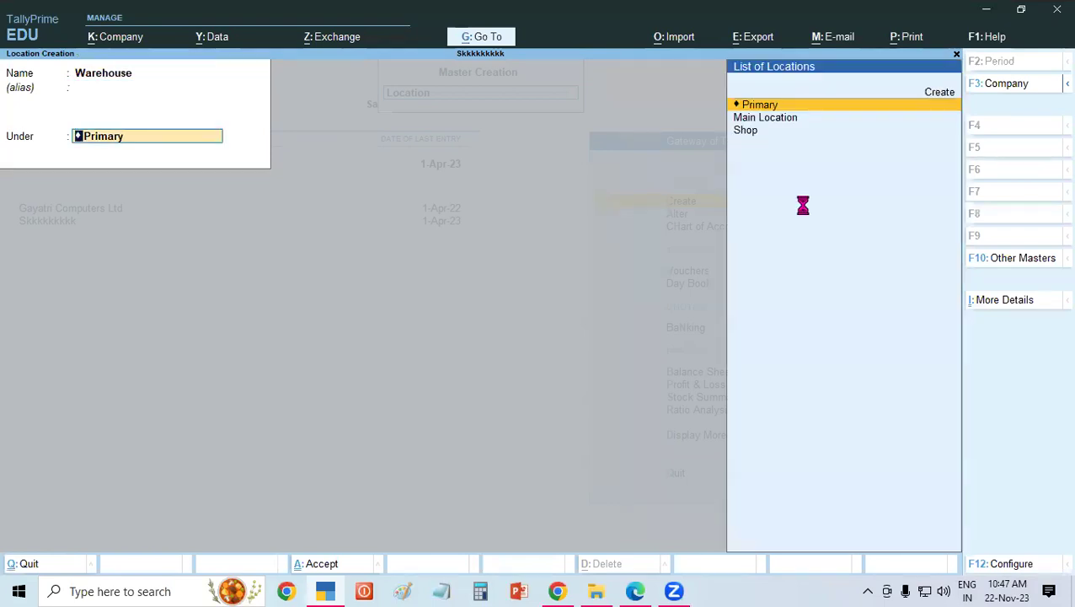
{"action": "key", "text": "Return"}
Step: Create a new location master named Padrauna under Primary
{"action": "type", "text": "Padrauna"}
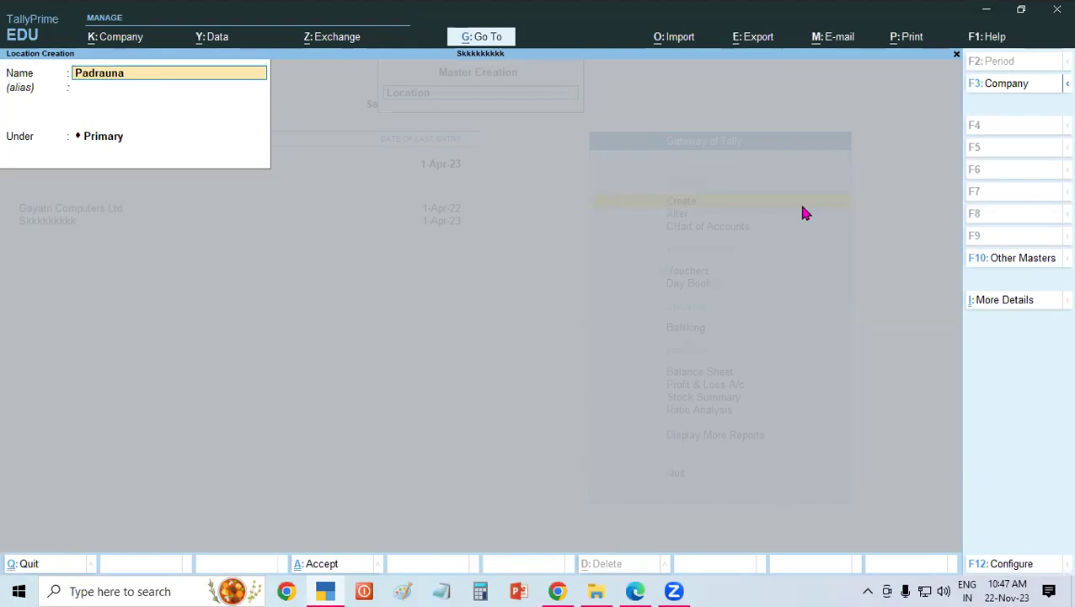
{"action": "key", "text": "Return"}
{"action": "key", "text": "Return"}
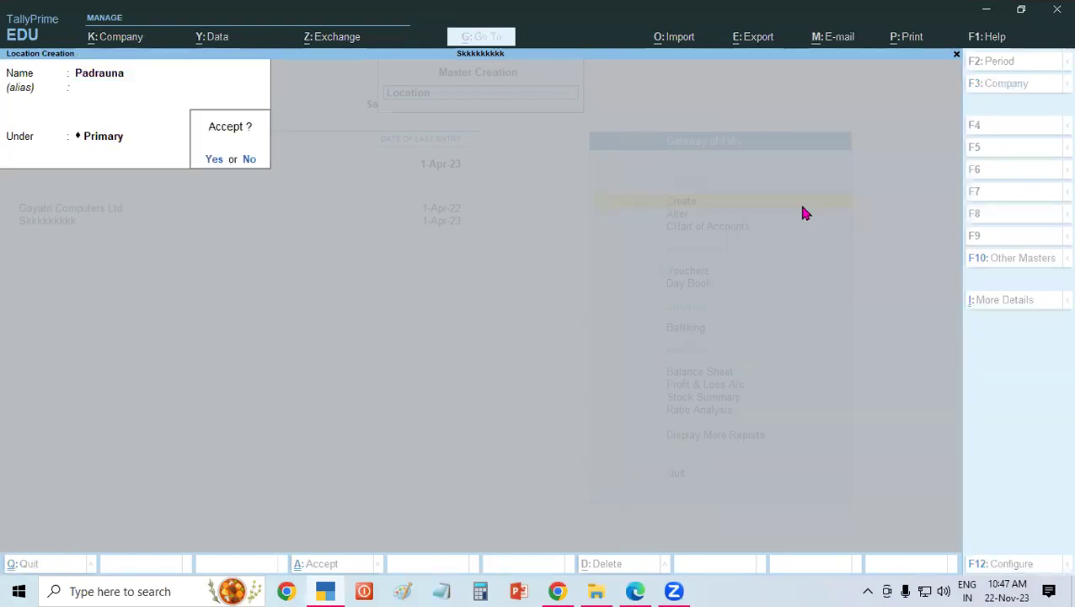
{"action": "key", "text": "Return"}
Step: Create a location master named Ramkola under Primary and return to the Gateway of Tally
{"action": "type", "text": "Ra"}
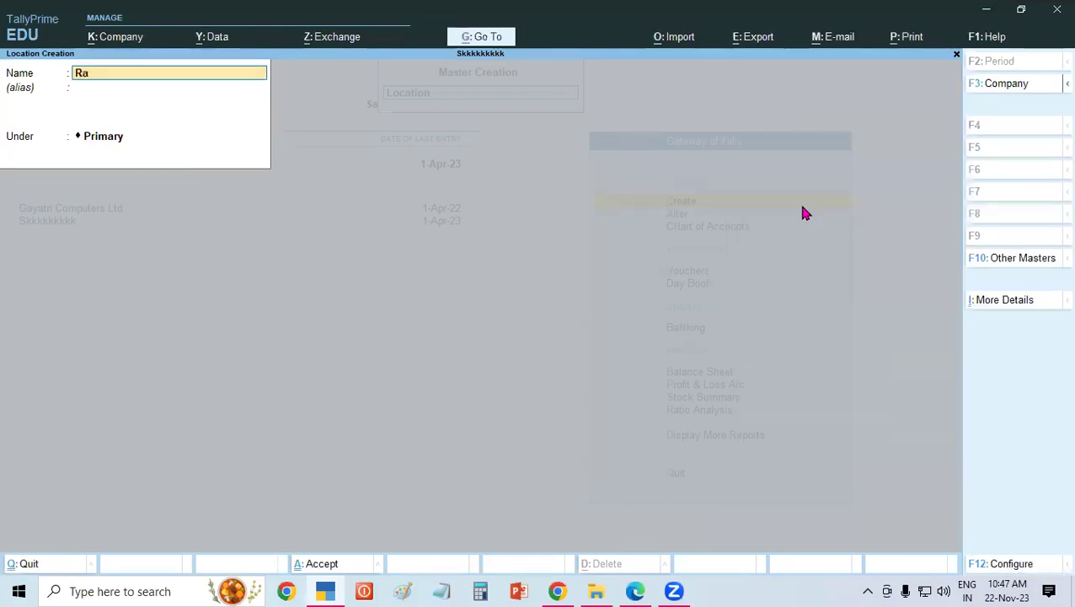
{"action": "type", "text": "mkola"}
{"action": "key", "text": "Return"}
{"action": "key", "text": "Return"}
{"action": "key", "text": "Return"}
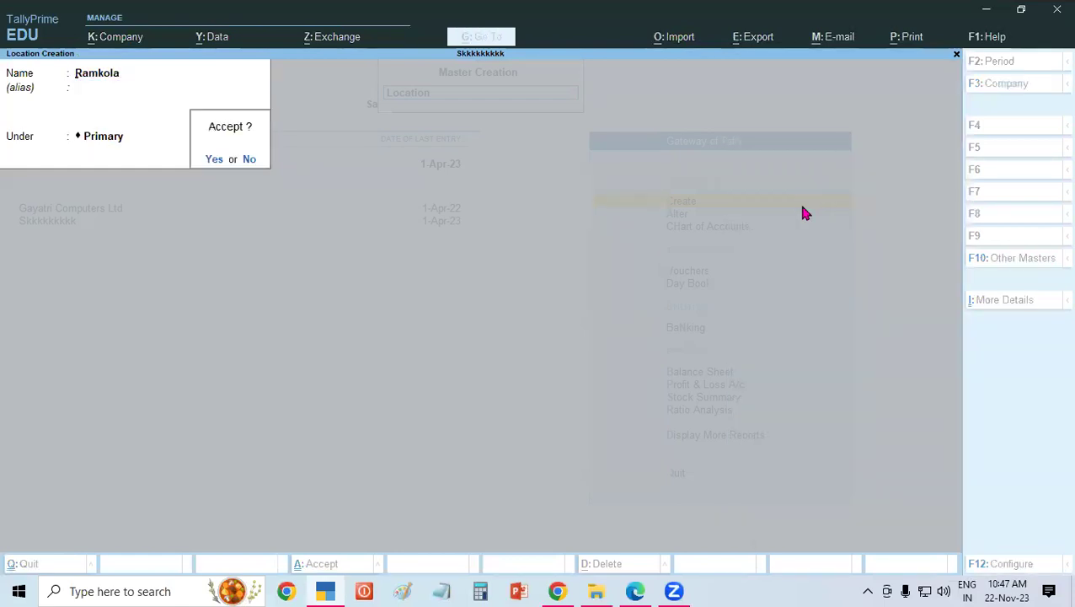
{"action": "key", "text": "Return"}
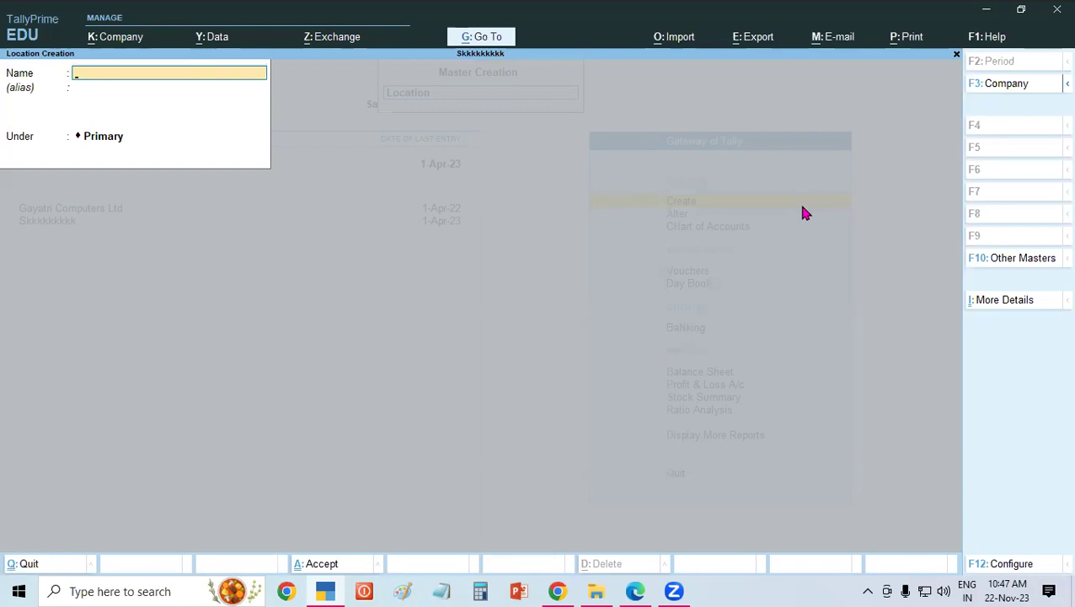
{"action": "key", "text": "Escape"}
{"action": "key", "text": "Escape"}
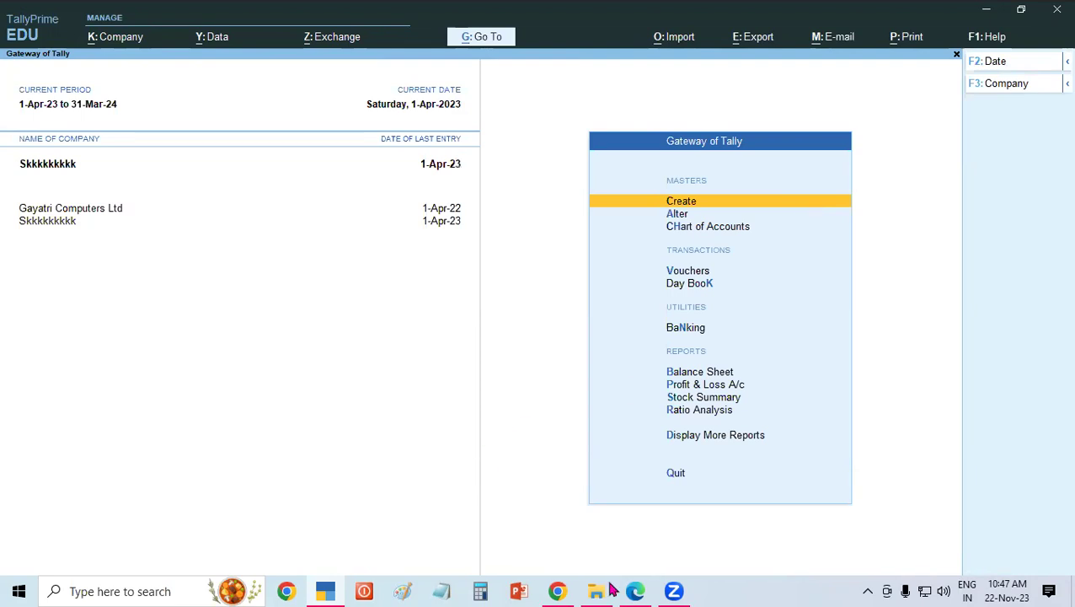
Step: Switch to the exercise PDF in Edge and examine question 5 for the purchase date, item, quantity and supplier
{"action": "left_click", "coordinate": [635, 591]}
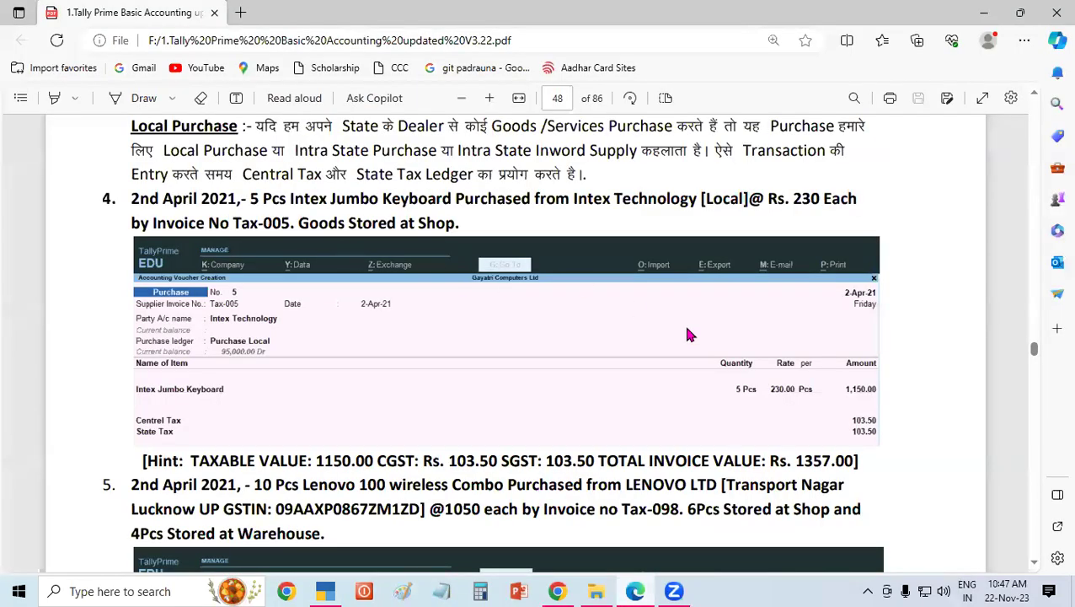
{"action": "left_click", "coordinate": [1034, 563]}
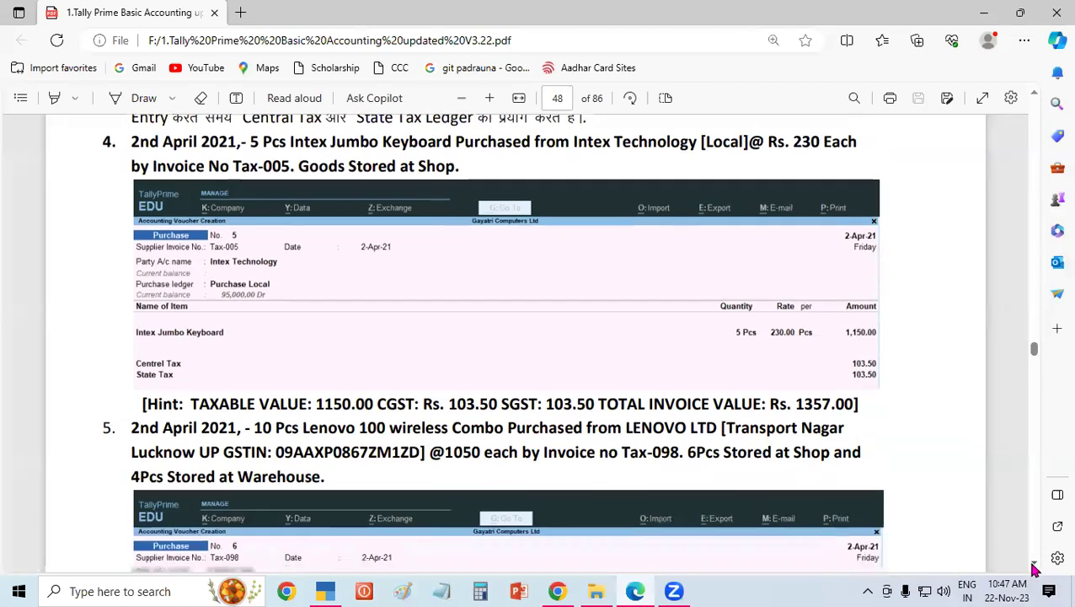
{"action": "left_click", "coordinate": [1034, 563]}
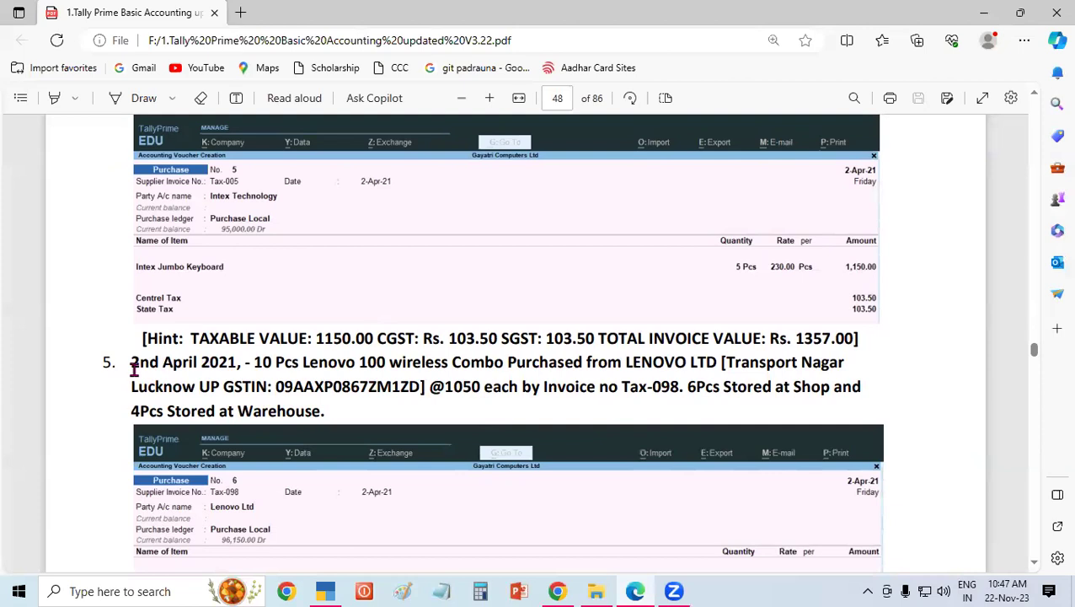
{"action": "left_click_drag", "start_coordinate": [131, 362], "coordinate": [482, 363]}
{"action": "left_click", "coordinate": [236, 362]}
{"action": "left_click", "coordinate": [297, 362]}
{"action": "left_click", "coordinate": [475, 358]}
{"action": "left_click_drag", "start_coordinate": [509, 361], "coordinate": [845, 368]}
{"action": "left_click", "coordinate": [590, 361]}
{"action": "left_click", "coordinate": [693, 361]}
{"action": "left_click", "coordinate": [845, 368]}
Step: Read the supplier's location and GSTIN, the rate, the invoice number and the storage split in question 5
{"action": "left_click_drag", "start_coordinate": [132, 385], "coordinate": [246, 384]}
{"action": "left_click", "coordinate": [247, 385]}
{"action": "left_click_drag", "start_coordinate": [278, 386], "coordinate": [405, 386]}
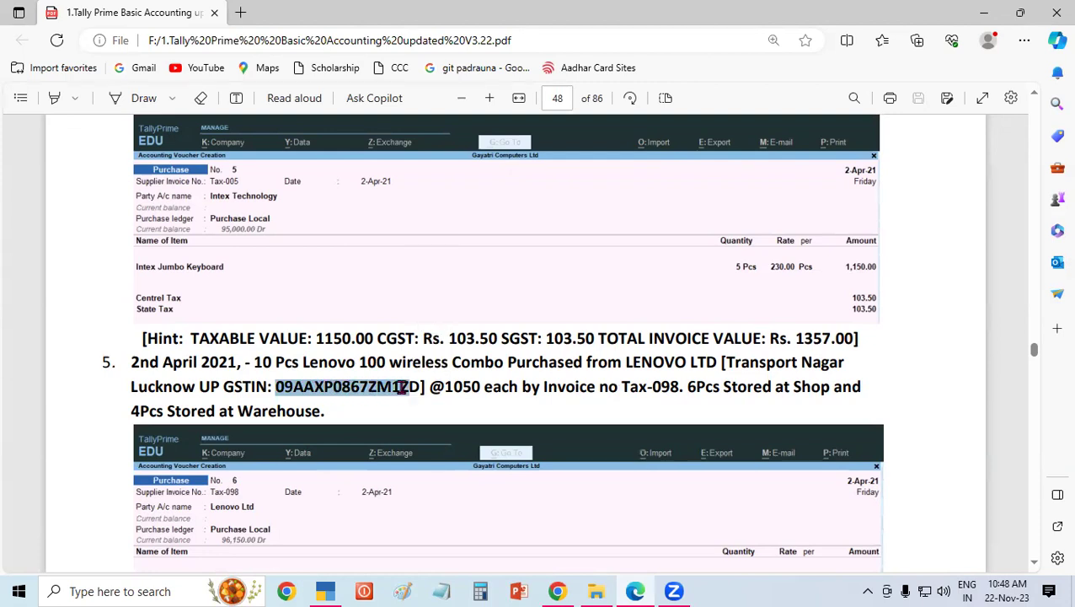
{"action": "left_click", "coordinate": [404, 386]}
{"action": "left_click_drag", "start_coordinate": [446, 386], "coordinate": [615, 387]}
{"action": "left_click", "coordinate": [629, 383]}
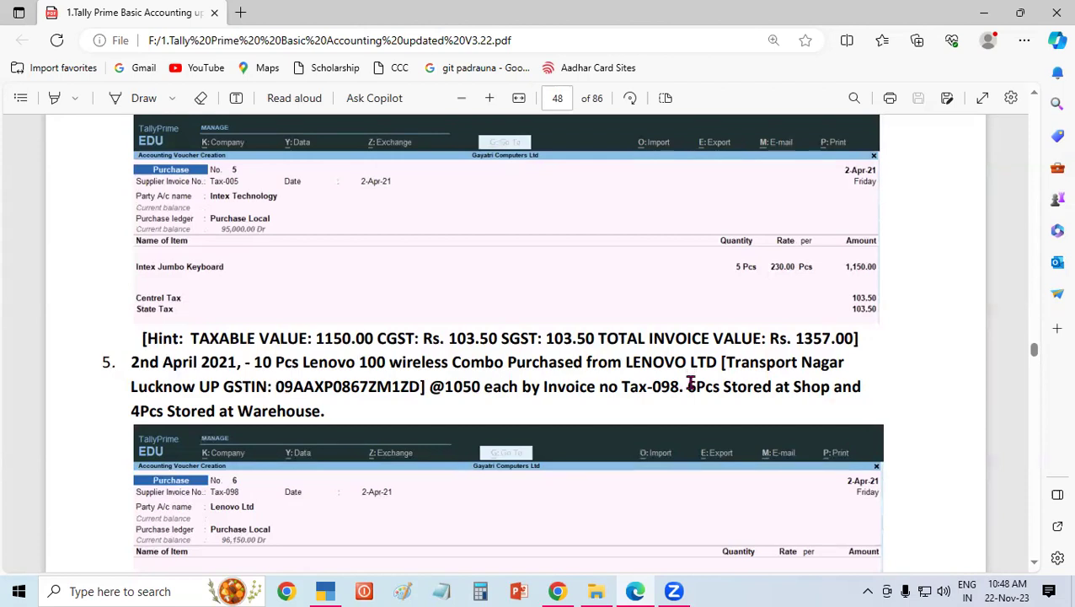
{"action": "left_click_drag", "start_coordinate": [687, 386], "coordinate": [827, 389]}
{"action": "left_click", "coordinate": [825, 389]}
{"action": "left_click_drag", "start_coordinate": [130, 413], "coordinate": [349, 417]}
{"action": "left_click", "coordinate": [348, 418]}
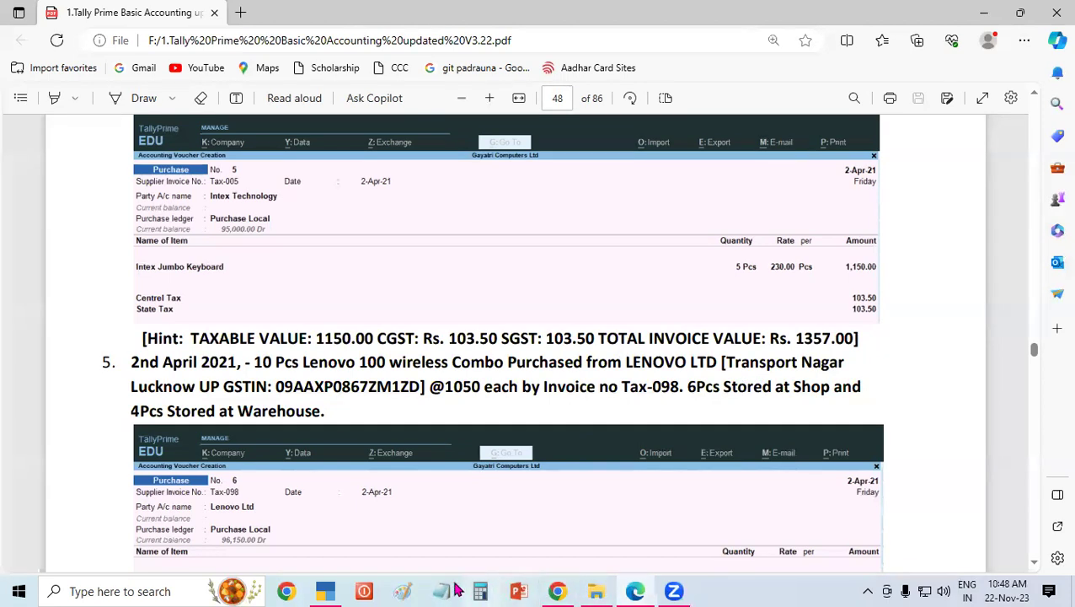
Step: Switch back to TallyPrime and open a new purchase voucher from the Gateway of Tally
{"action": "left_click", "coordinate": [324, 590]}
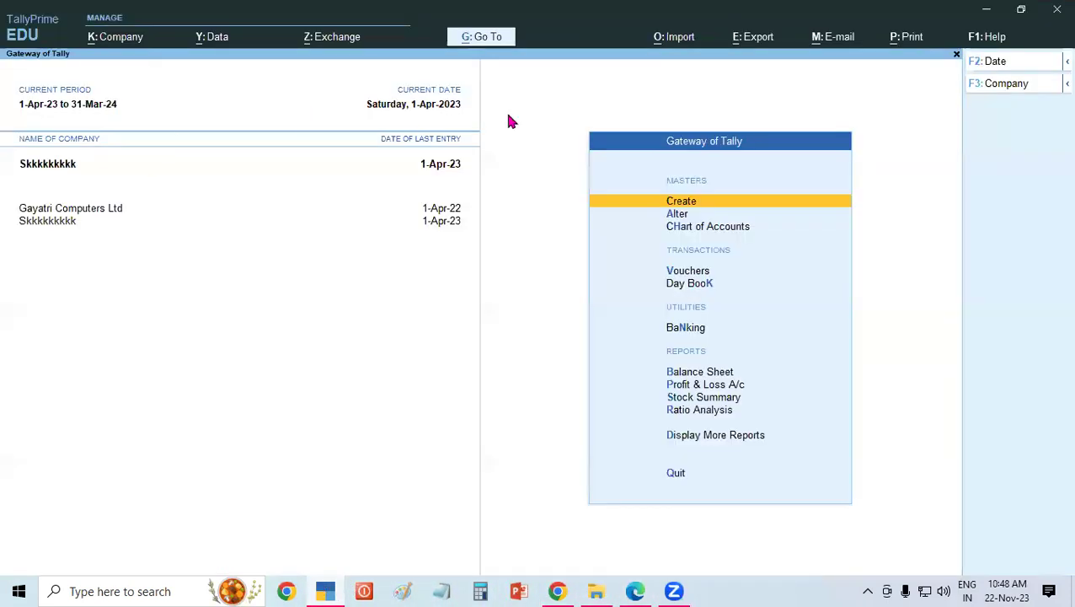
{"action": "key", "text": "Down"}
{"action": "key", "text": "Down"}
{"action": "key", "text": "Down"}
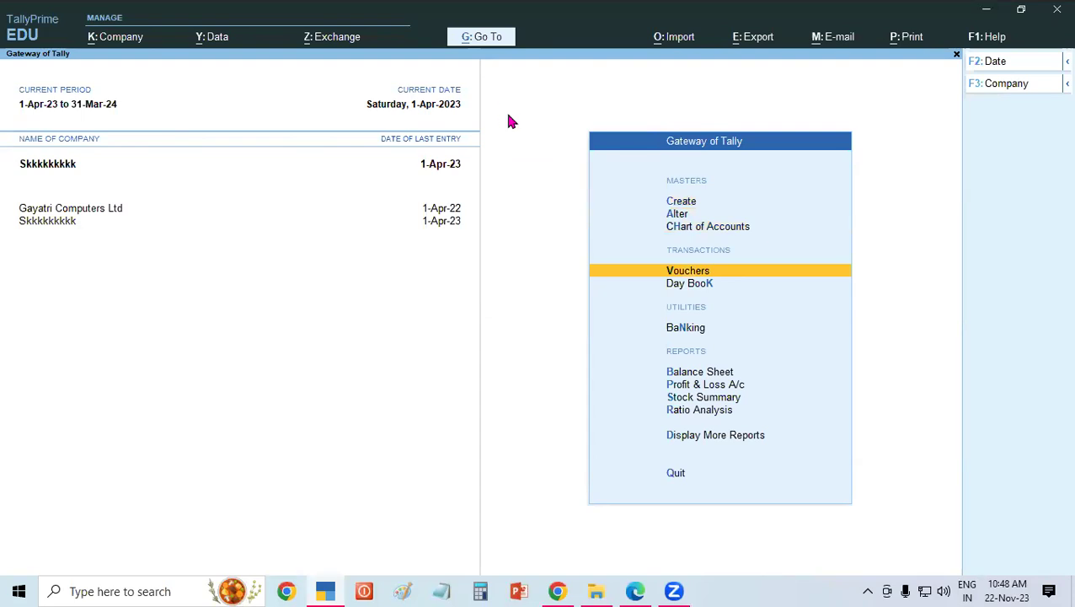
{"action": "key", "text": "Return"}
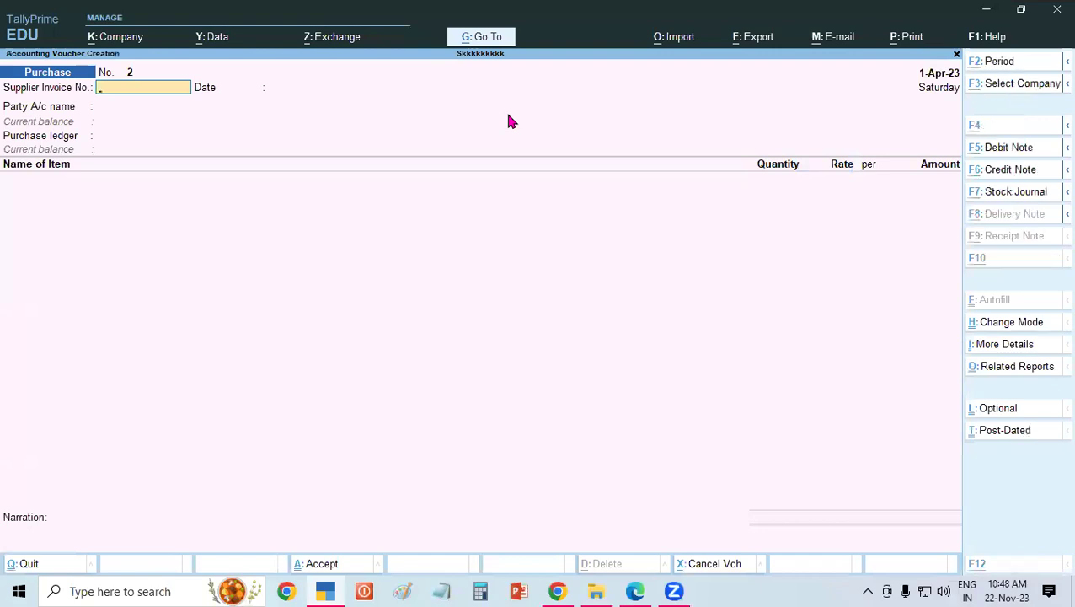
Step: Set the supplier invoice number to Tax-098 as given in the exercise and accept 1-Apr-23 as the invoice date
{"action": "key", "text": "alt+Tab"}
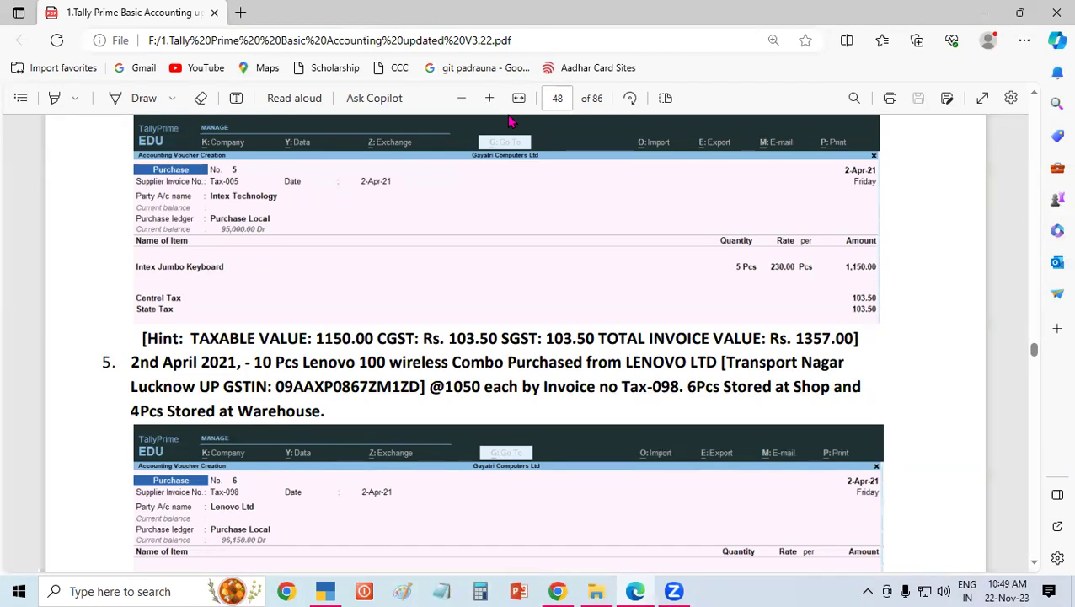
{"action": "key", "text": "alt+Tab"}
{"action": "type", "text": "Ta"}
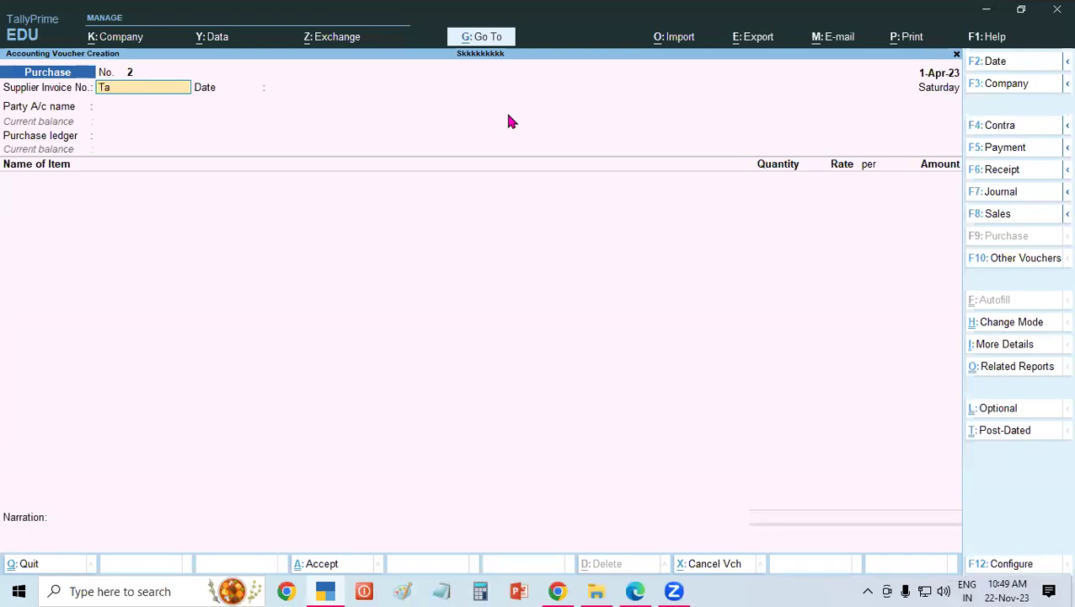
{"action": "type", "text": "x-098"}
{"action": "key", "text": "Return"}
{"action": "key", "text": "Return"}
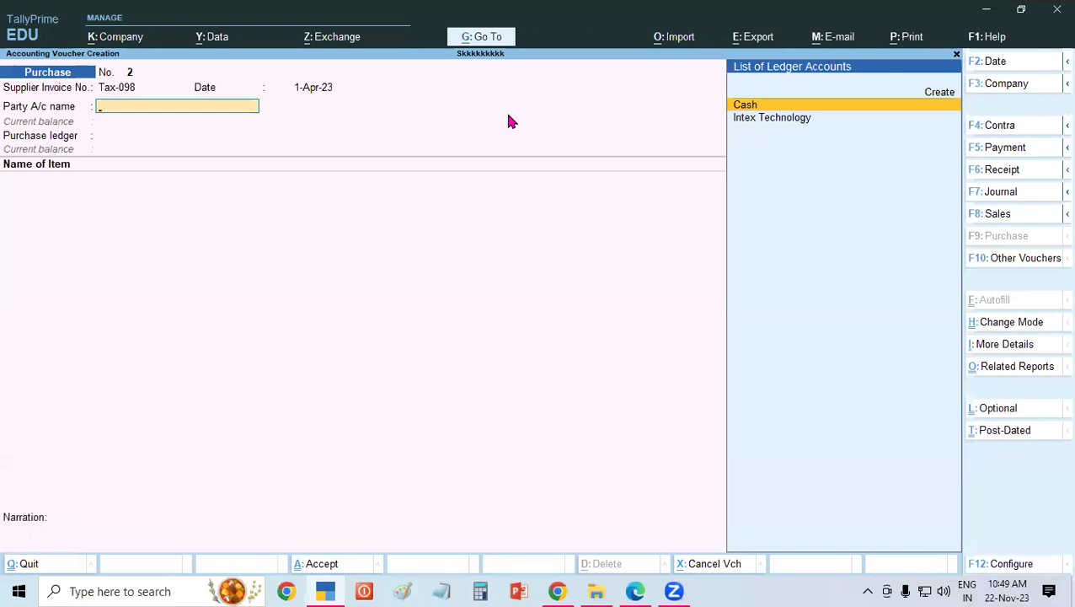
Step: Create a party ledger named Lenovo Ltd under Sundry Creditors, keeping bill-by-bill balances on and the credit-days check off
{"action": "key", "text": "alt+c"}
{"action": "type", "text": "Le"}
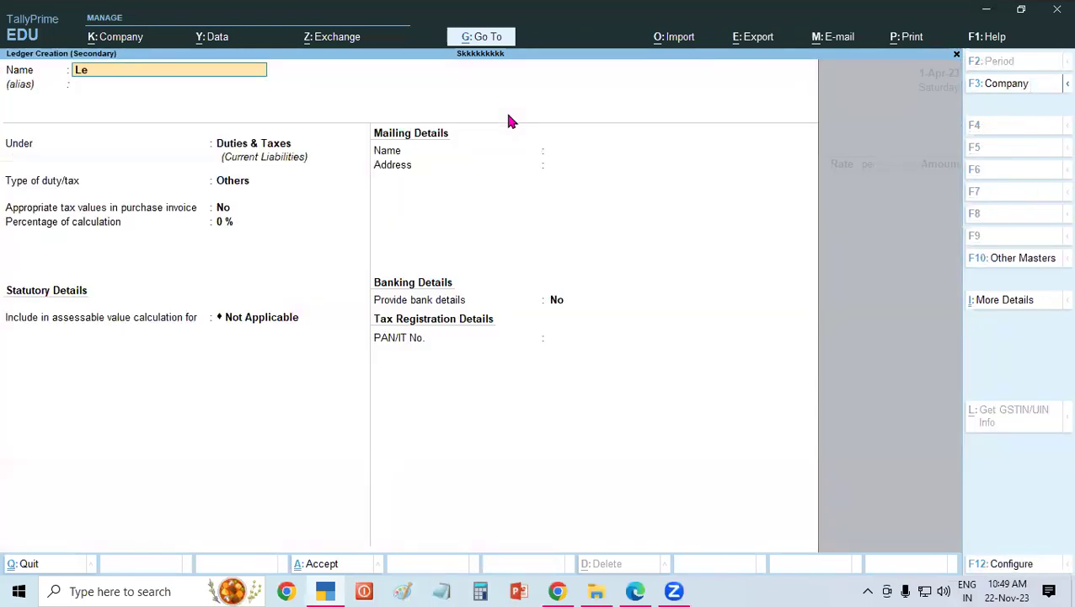
{"action": "type", "text": "novo Ltd"}
{"action": "key", "text": "Return"}
{"action": "key", "text": "Return"}
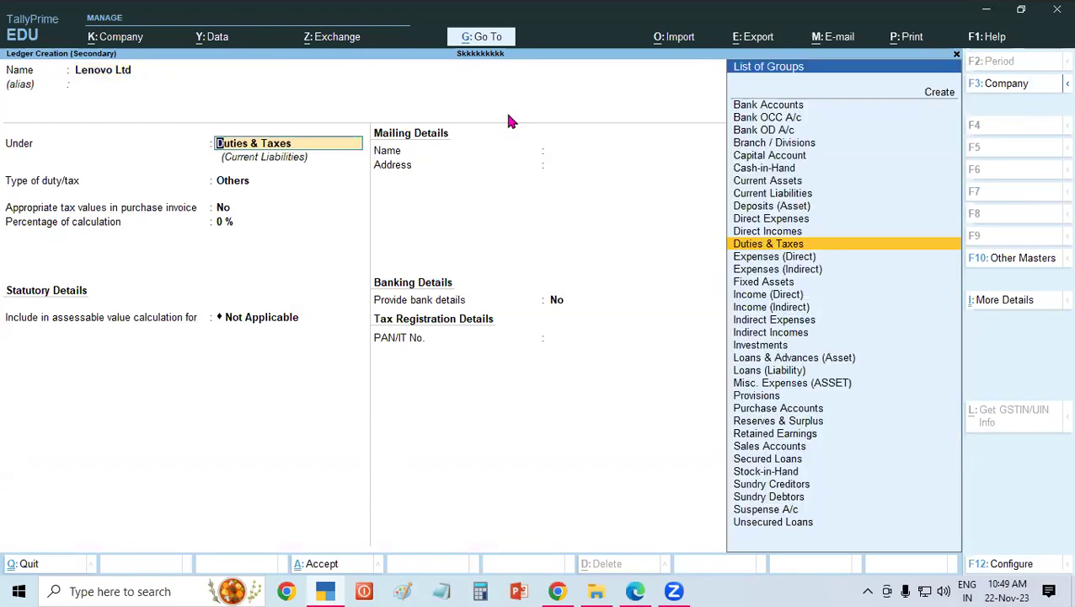
{"action": "type", "text": "S"}
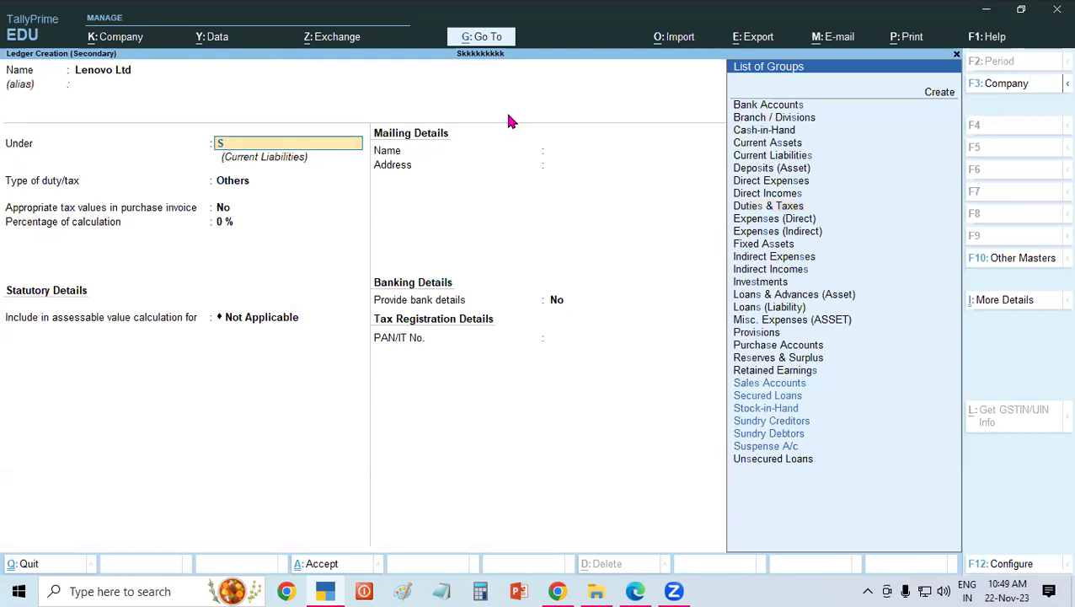
{"action": "type", "text": "un"}
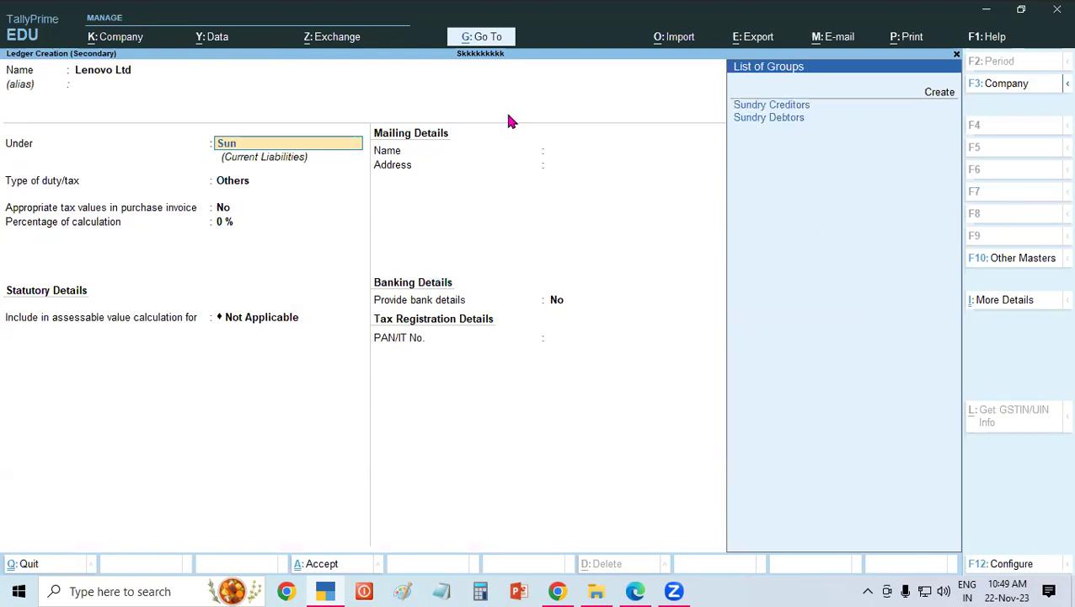
{"action": "key", "text": "Return"}
{"action": "key", "text": "Return"}
{"action": "key", "text": "Return"}
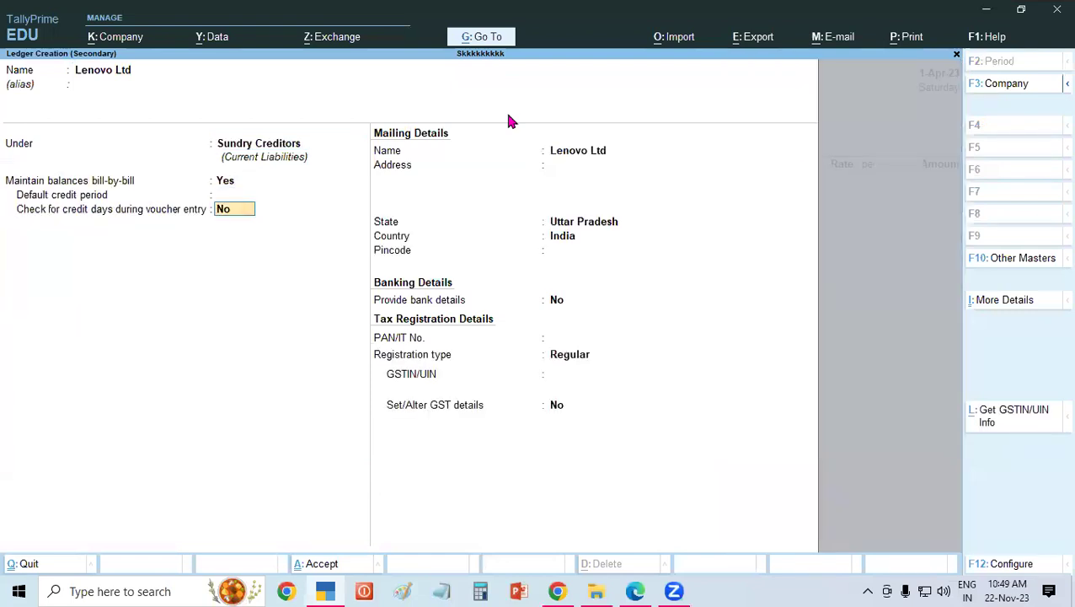
{"action": "key", "text": "Return"}
{"action": "key", "text": "Return"}
Step: Enter the supplier's two-line mailing address from the exercise PDF, keeping Uttar Pradesh, India, no bank details and Regular registration
{"action": "key", "text": "alt+Tab"}
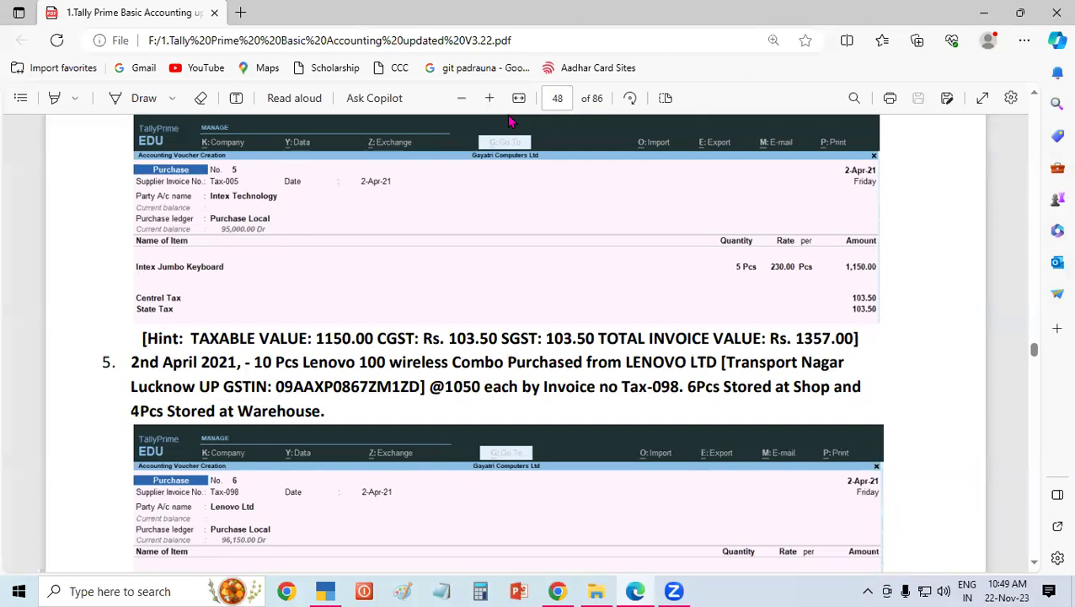
{"action": "scroll", "coordinate": [510, 122], "scroll_direction": "down", "scroll_amount": 1}
{"action": "left_click_drag", "start_coordinate": [732, 283], "coordinate": [850, 287]}
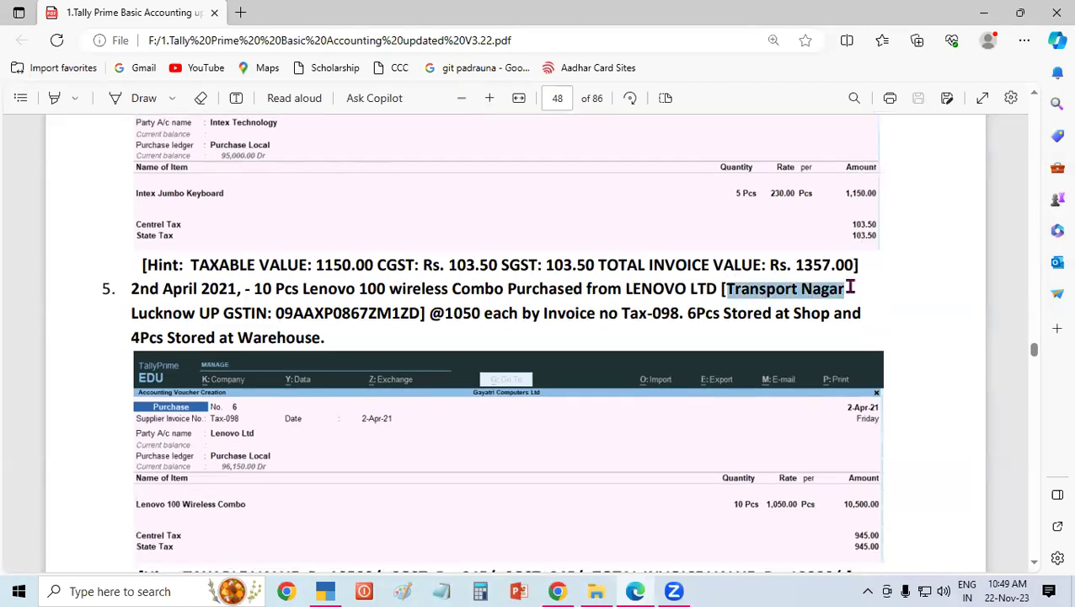
{"action": "key", "text": "alt+Tab"}
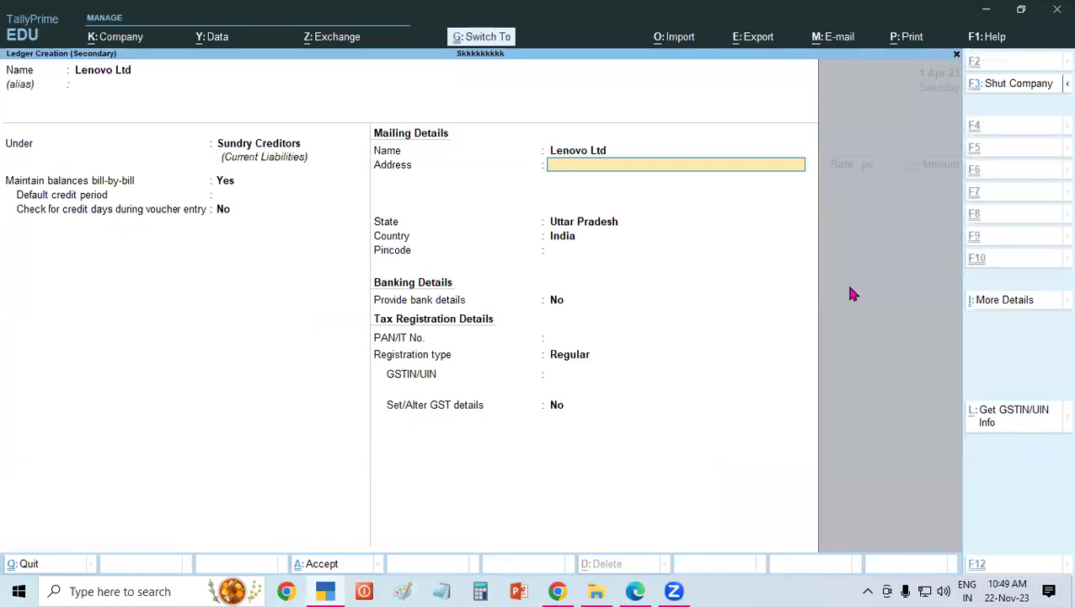
{"action": "type", "text": "Transport Nagar"}
{"action": "key", "text": "Return"}
{"action": "type", "text": "Lucknow"}
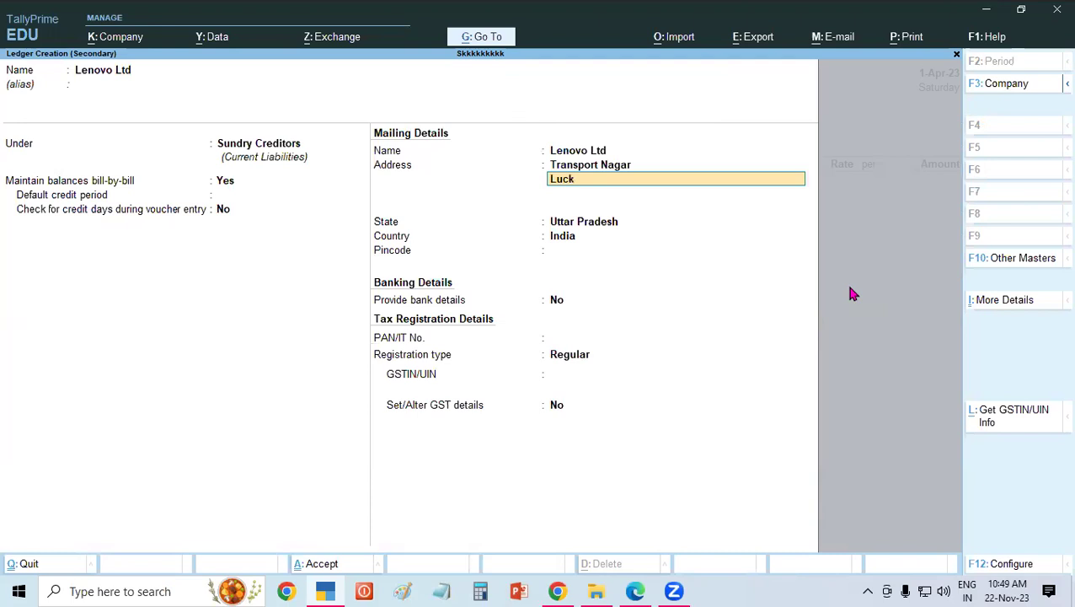
{"action": "key", "text": "Return"}
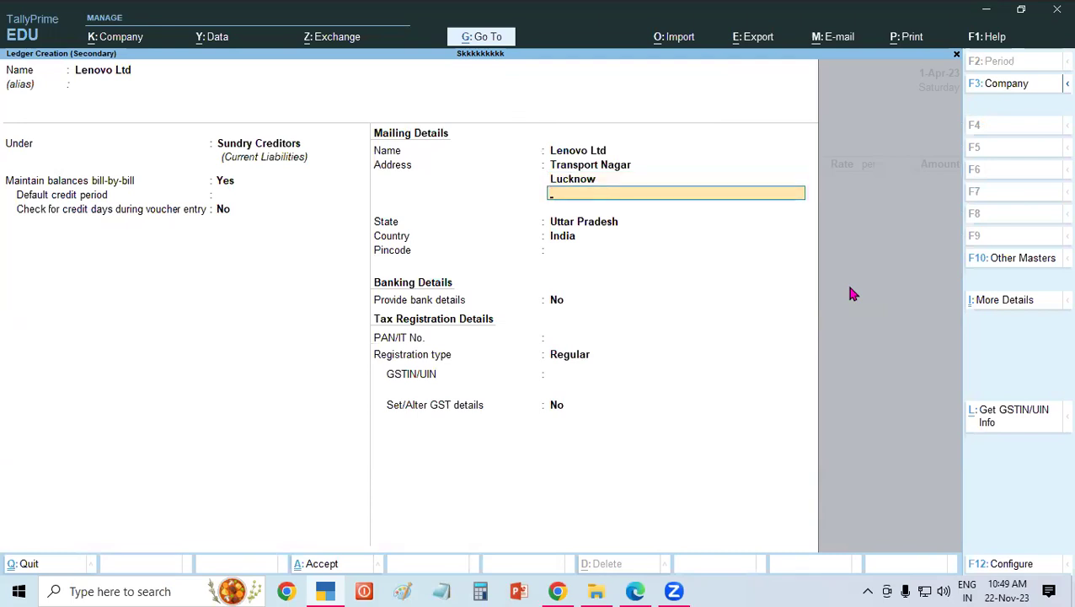
{"action": "key", "text": "Return"}
{"action": "key", "text": "Return"}
{"action": "key", "text": "Return"}
{"action": "key", "text": "Return"}
{"action": "key", "text": "Return"}
{"action": "key", "text": "Return"}
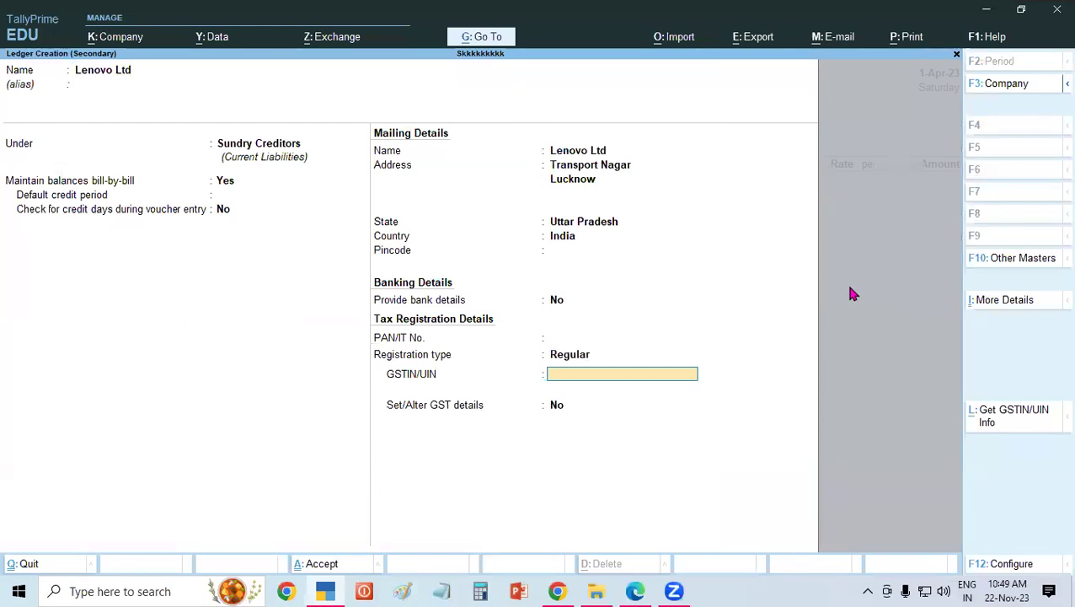
Step: Copy the supplier's GSTIN from the exercise PDF into the GSTIN/UIN field, leave GST details at No, and save the ledger
{"action": "key", "text": "alt+Tab"}
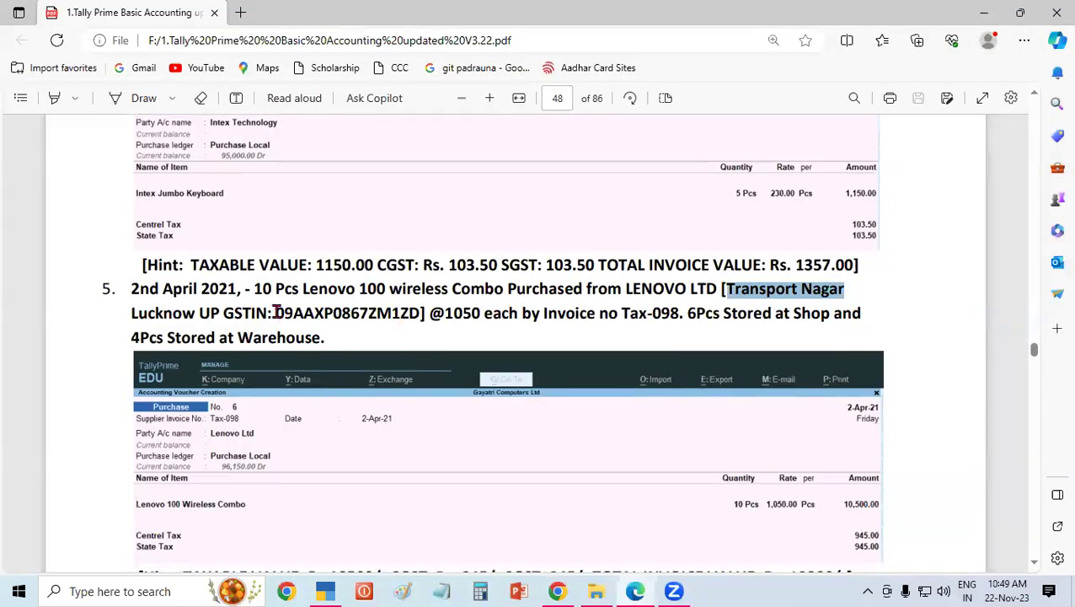
{"action": "left_click_drag", "start_coordinate": [275, 313], "coordinate": [415, 313]}
{"action": "key", "text": "ctrl+c"}
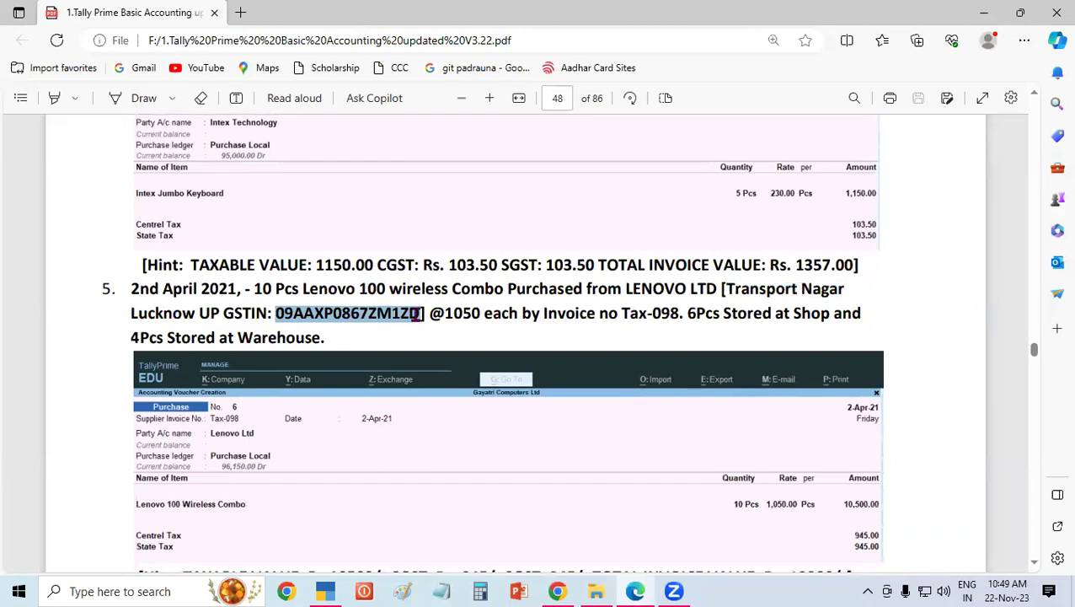
{"action": "key", "text": "alt+Tab"}
{"action": "key", "text": "ctrl+v"}
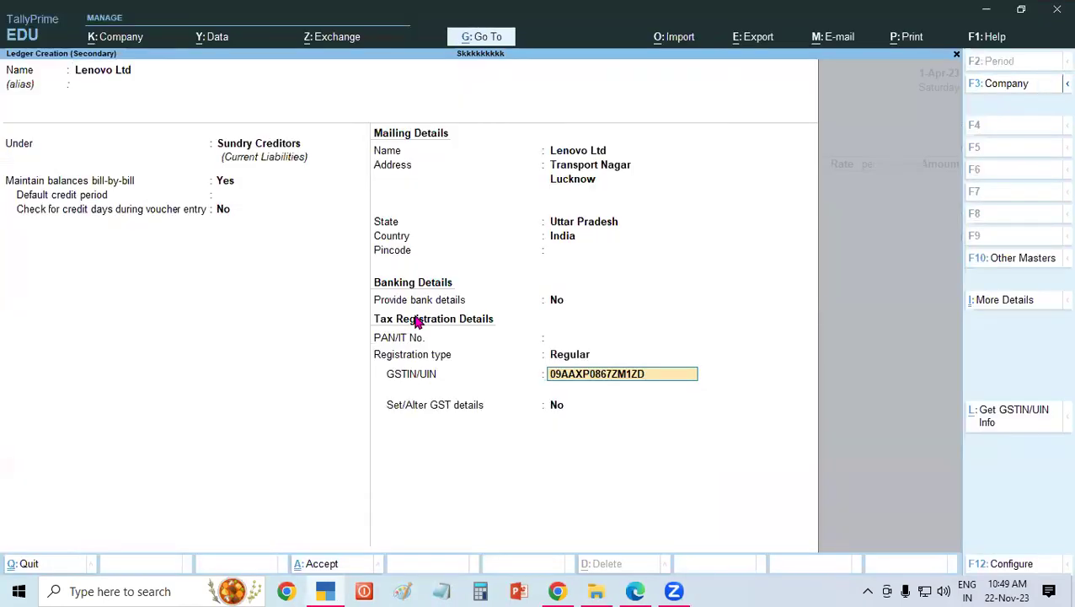
{"action": "key", "text": "Return"}
{"action": "key", "text": "Return"}
{"action": "key", "text": "Return"}
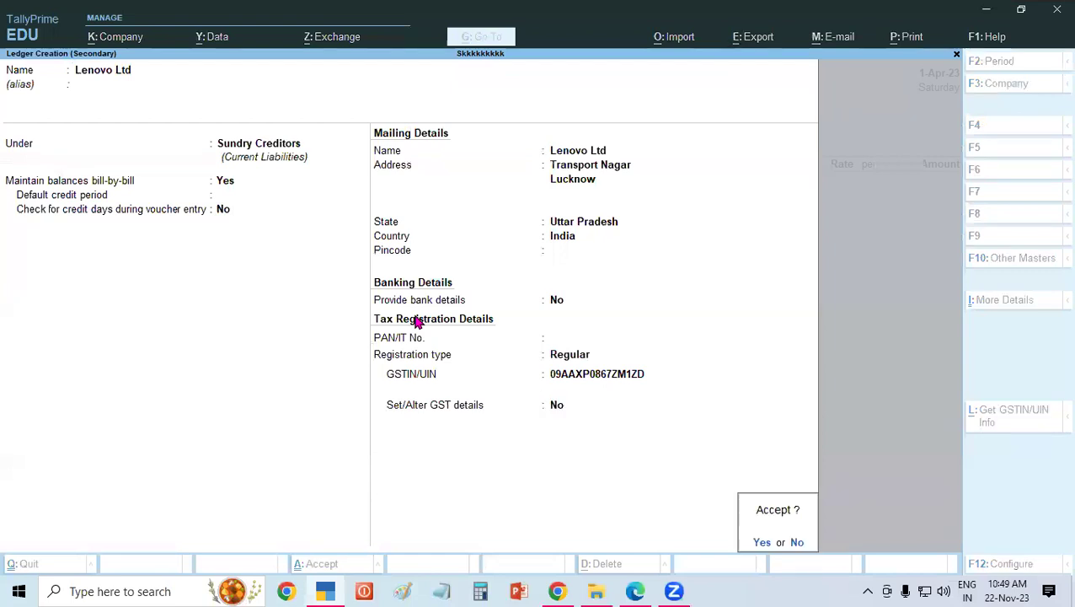
{"action": "key", "text": "Return"}
Step: Leave the receipt details blank, keep the supplier's party details, and choose Purchase Local as the purchase ledger
{"action": "key", "text": "Return"}
{"action": "key", "text": "Return"}
{"action": "key", "text": "Return"}
{"action": "key", "text": "Return"}
{"action": "key", "text": "Return"}
{"action": "key", "text": "Return"}
{"action": "key", "text": "Return"}
{"action": "key", "text": "Return"}
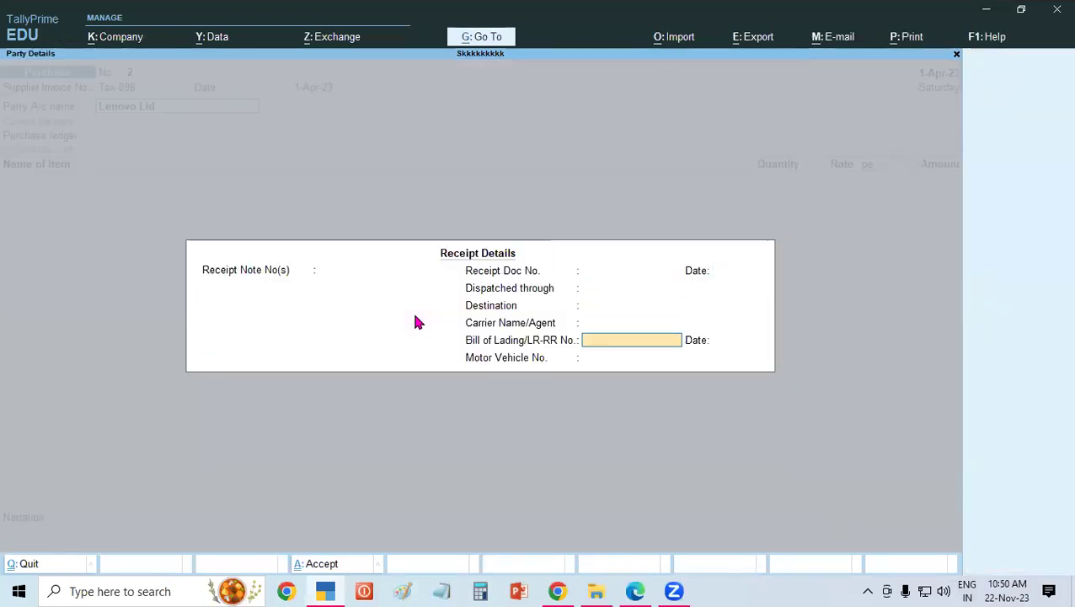
{"action": "key", "text": "Return"}
{"action": "key", "text": "Return"}
{"action": "key", "text": "Return"}
{"action": "key", "text": "Return"}
{"action": "key", "text": "Return"}
{"action": "key", "text": "Return"}
{"action": "key", "text": "Return"}
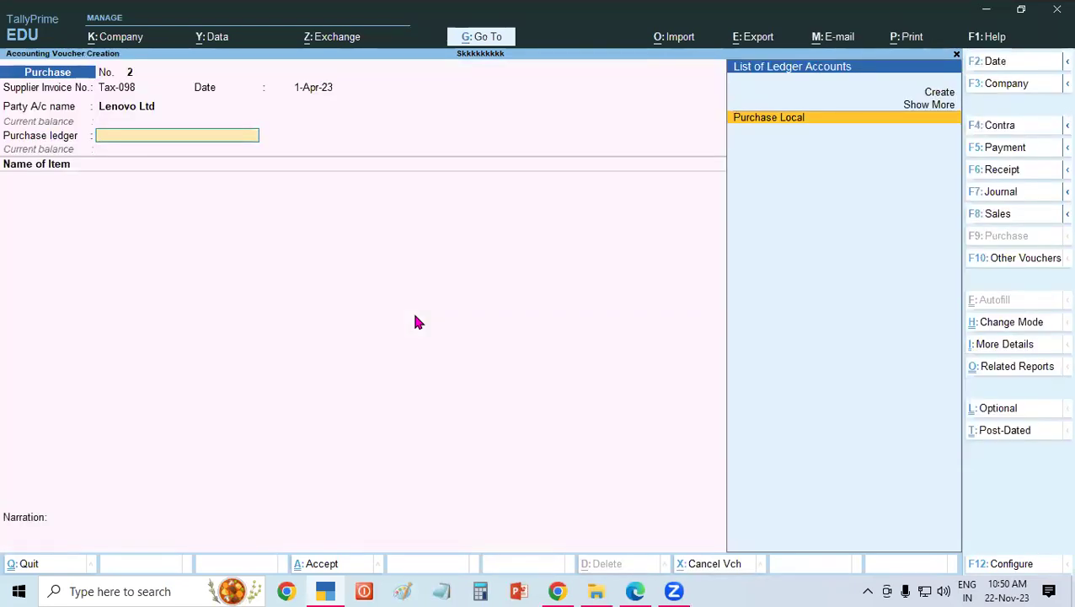
{"action": "key", "text": "Return"}
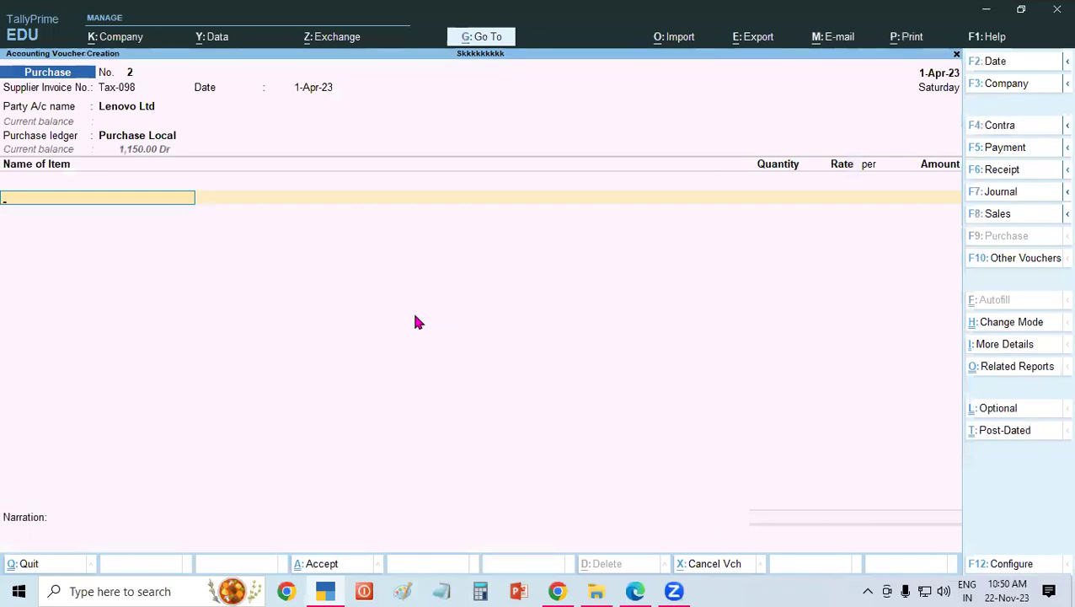
Step: Start a stock item named Lenovo 100 wireless Combo, copied from the exercise PDF, and place it under the Keyboard group
{"action": "key", "text": "alt+c"}
{"action": "key", "text": "alt+Tab"}
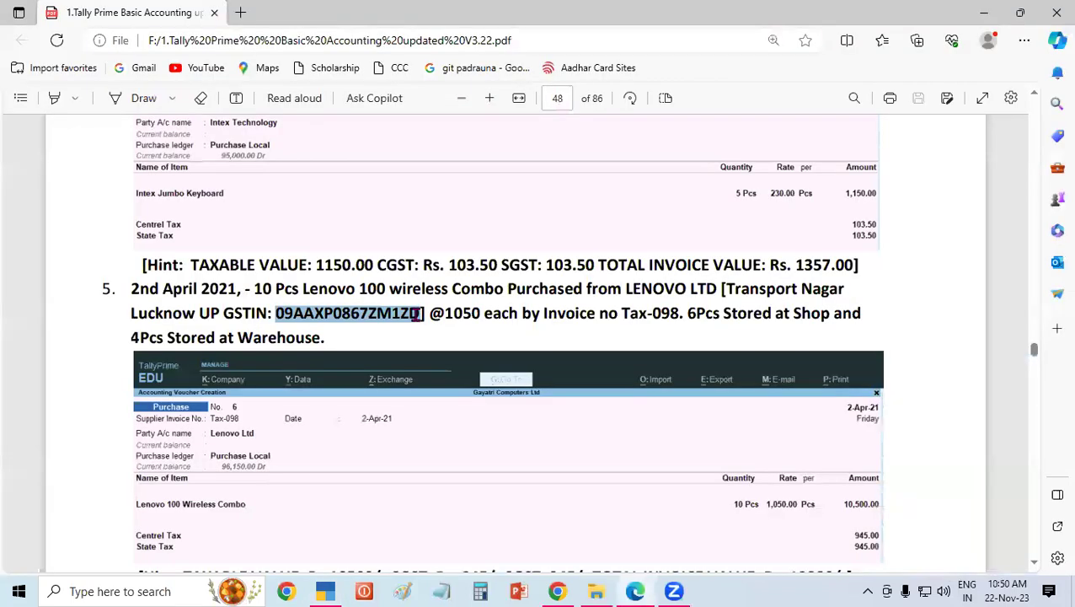
{"action": "left_click_drag", "start_coordinate": [303, 288], "coordinate": [502, 289]}
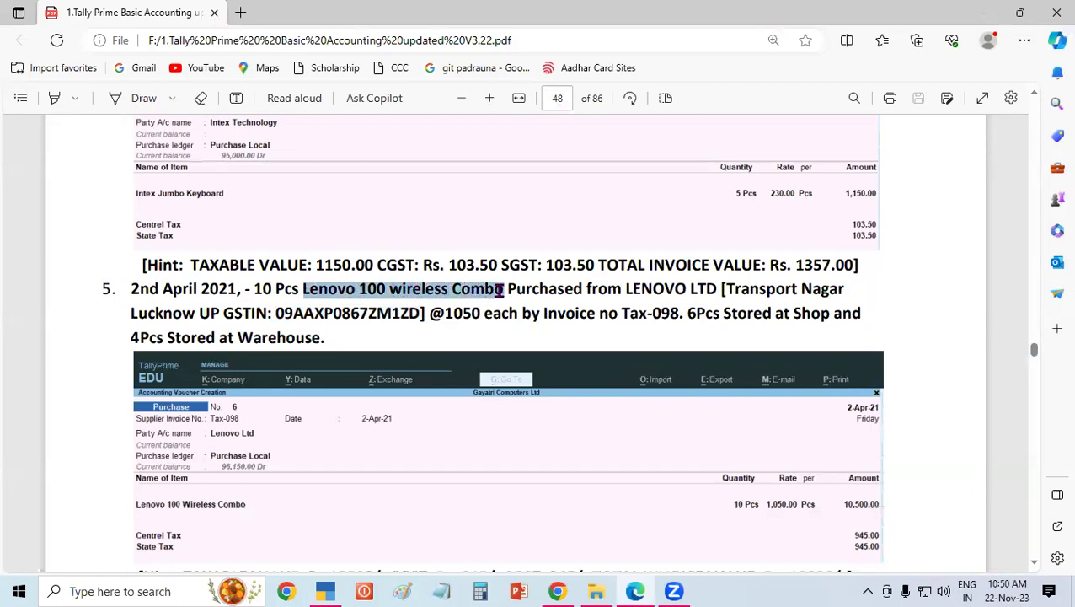
{"action": "key", "text": "ctrl+c"}
{"action": "key", "text": "alt+Tab"}
{"action": "key", "text": "ctrl+alt+v"}
{"action": "key", "text": "Return"}
{"action": "key", "text": "Return"}
{"action": "key", "text": "Return"}
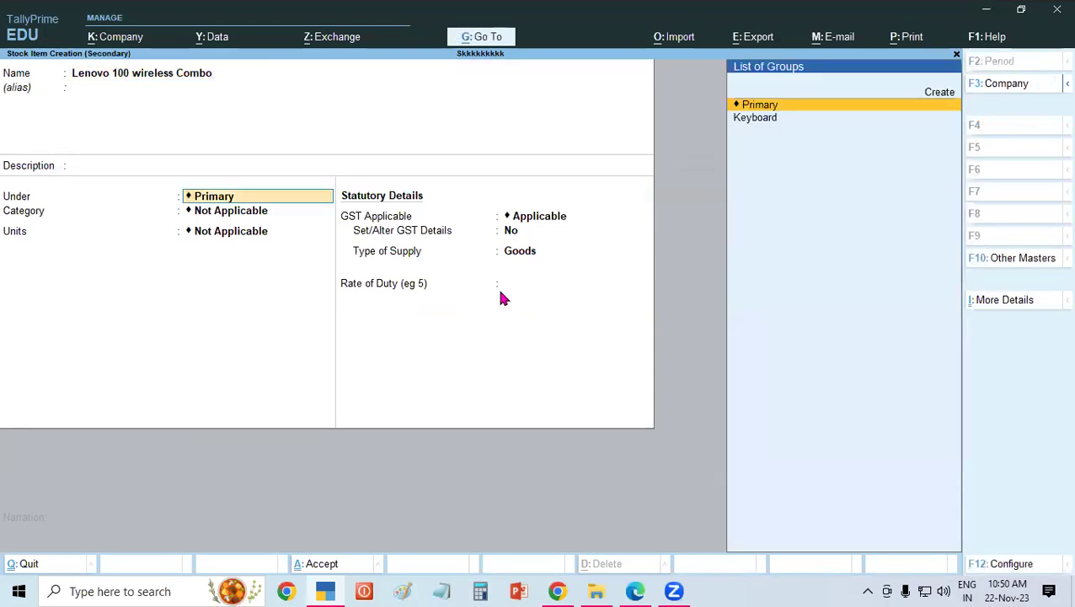
{"action": "type", "text": "Keyboard"}
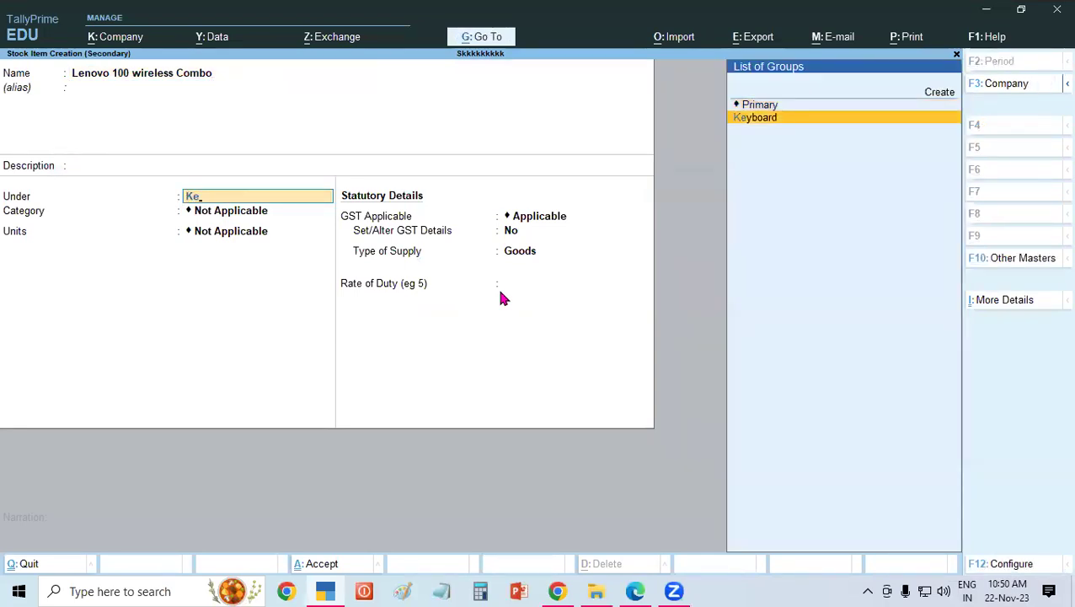
{"action": "key", "text": "Return"}
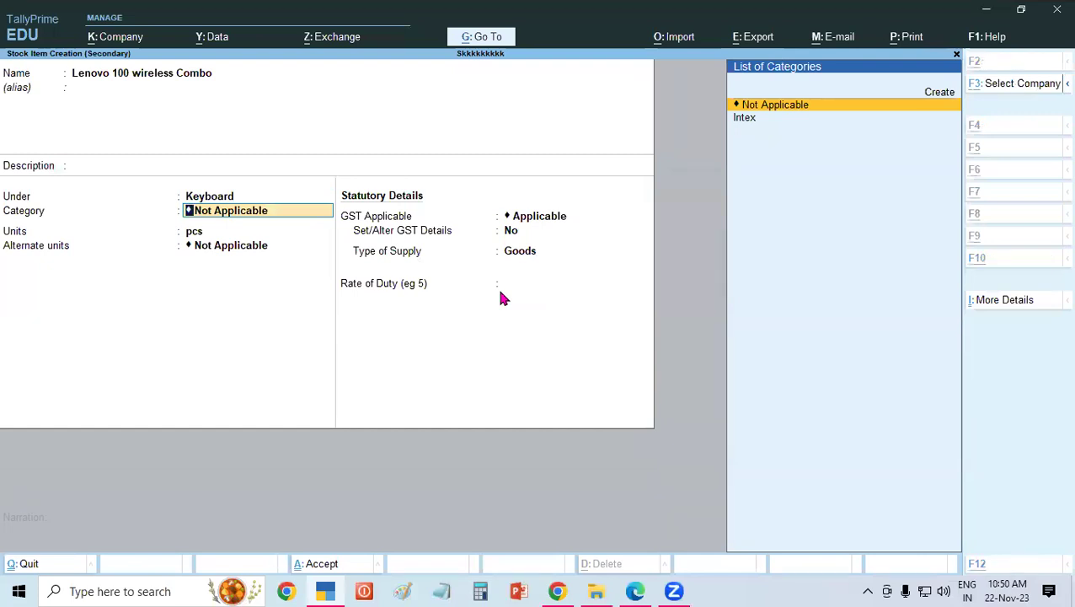
Step: Create a stock category named Lenovo under Primary and assign it to the new stock item
{"action": "key", "text": "alt+c"}
{"action": "type", "text": "Lenovo"}
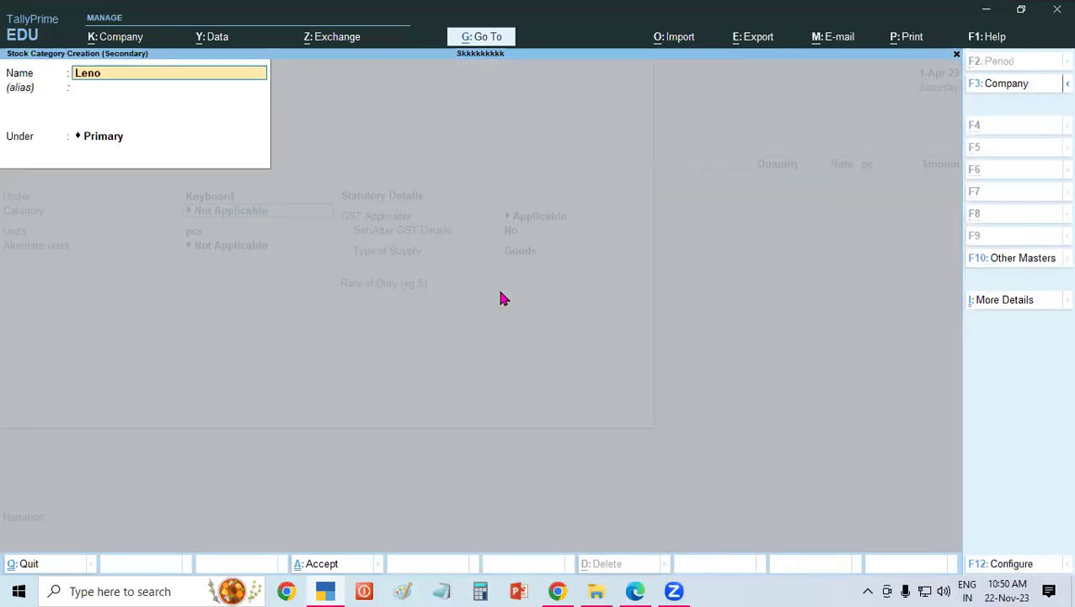
{"action": "key", "text": "Return"}
{"action": "key", "text": "Return"}
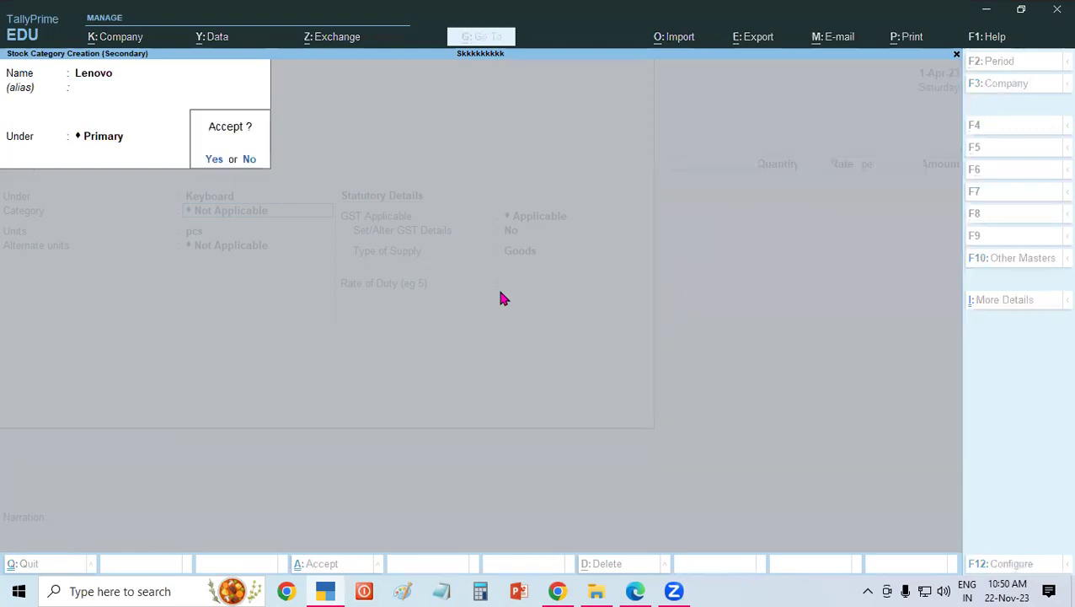
{"action": "key", "text": "Return"}
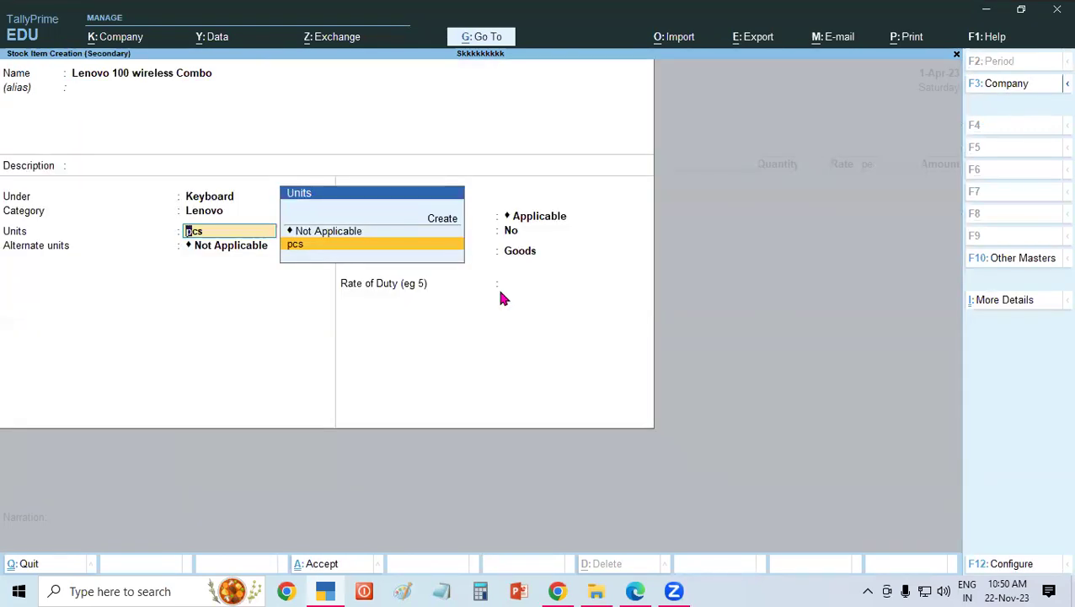
Step: Keep pcs as unit without an alternate, GST Applicable, GST details No and supply type Goods, and save the stock item
{"action": "key", "text": "Return"}
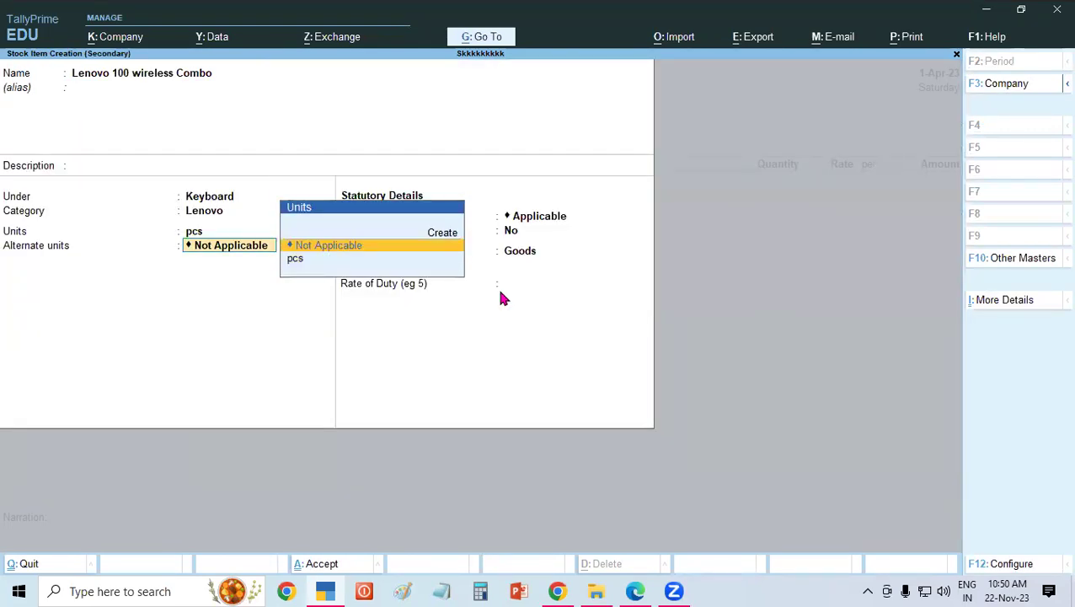
{"action": "key", "text": "Return"}
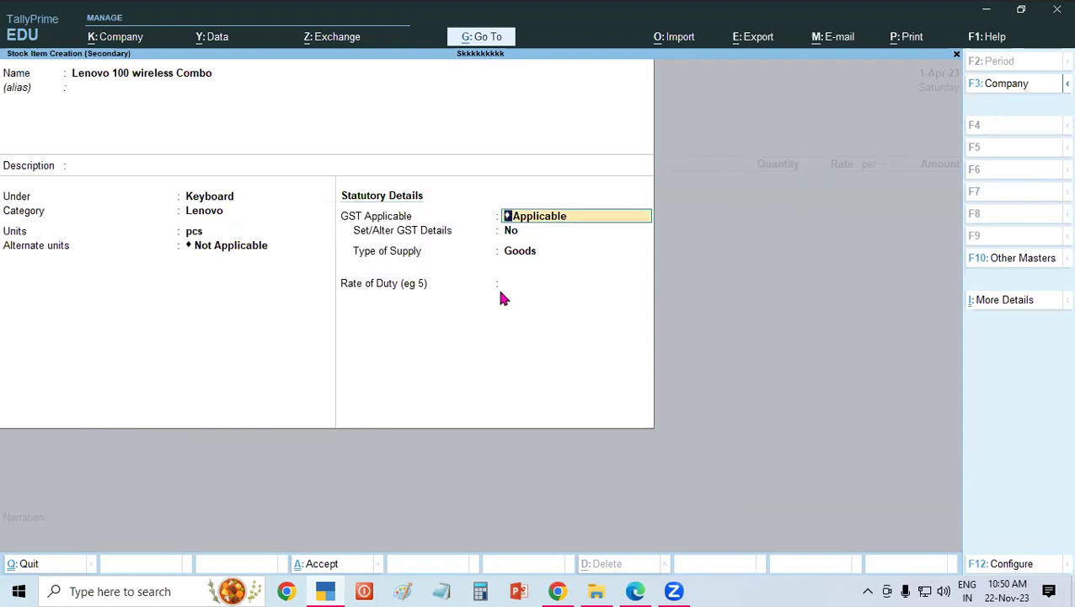
{"action": "key", "text": "Return"}
{"action": "key", "text": "Return"}
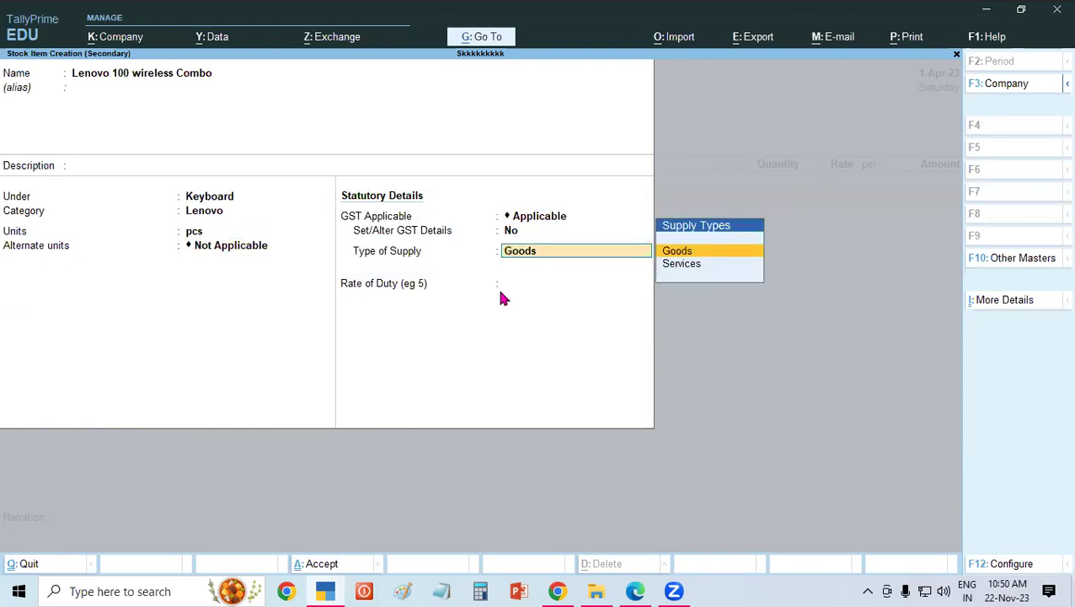
{"action": "key", "text": "Return"}
{"action": "key", "text": "Return"}
{"action": "key", "text": "Return"}
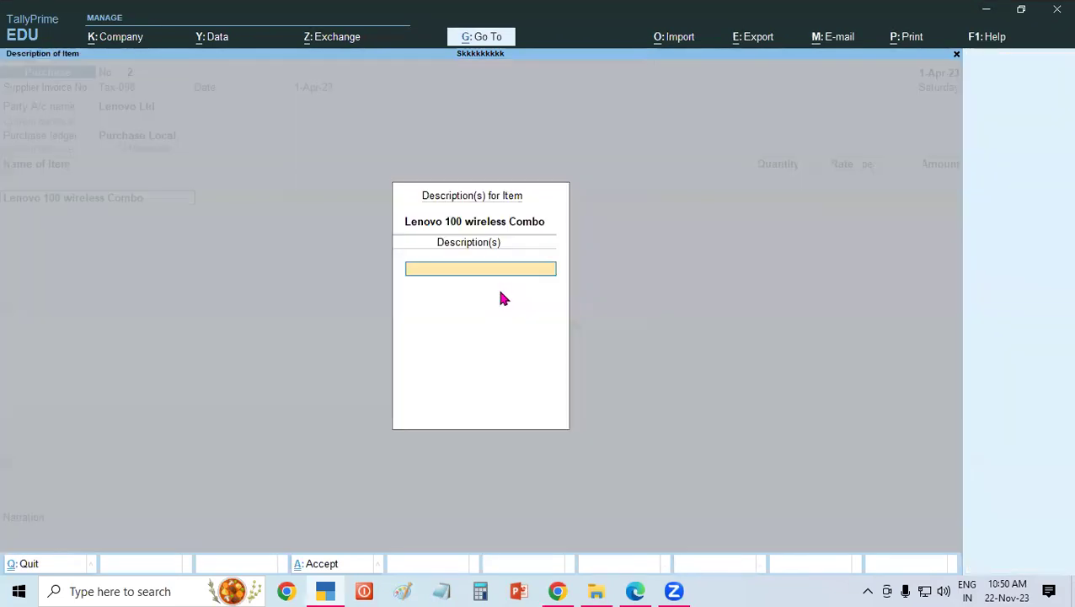
Step: Leave the item description blank and allocate 6 pcs of the Lenovo combo to the Shop location at a rate of 1050
{"action": "key", "text": "Return"}
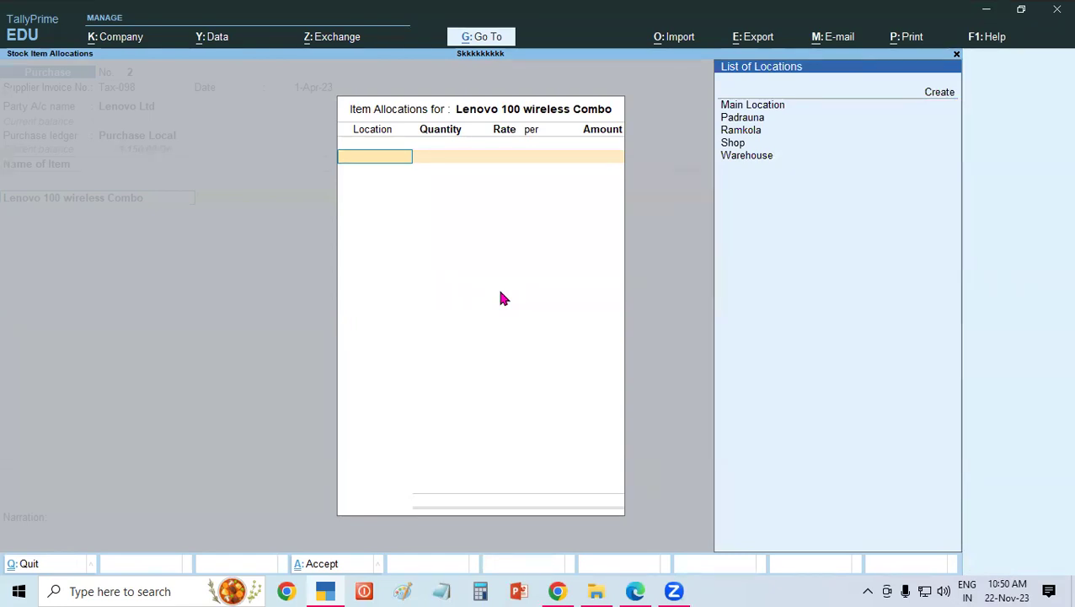
{"action": "key", "text": "Down"}
{"action": "key", "text": "Down"}
{"action": "key", "text": "Down"}
{"action": "key", "text": "Down"}
{"action": "key", "text": "Down"}
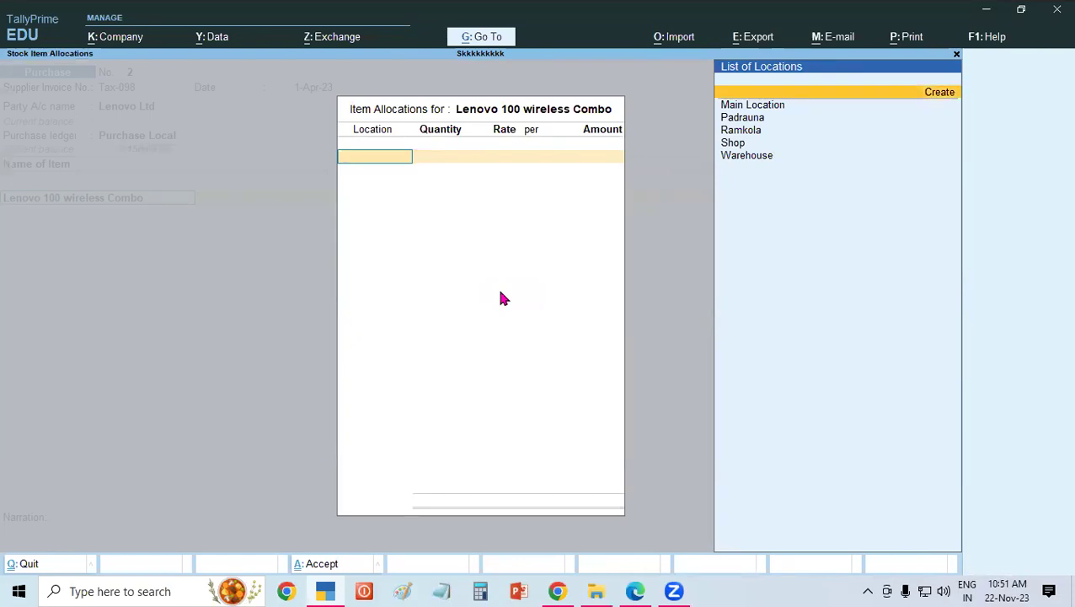
{"action": "key", "text": "Return"}
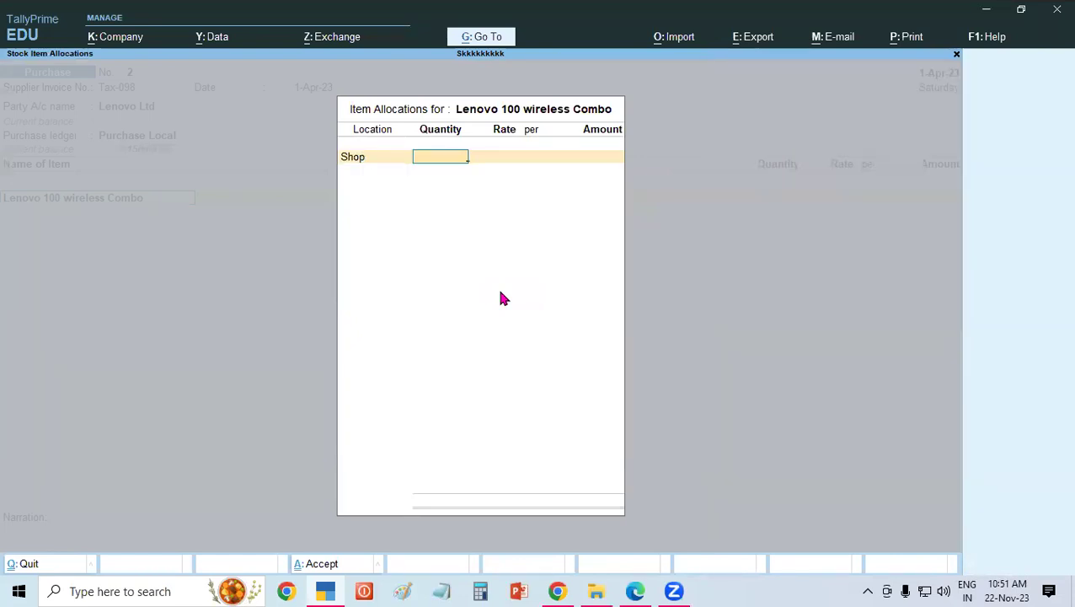
{"action": "type", "text": "6"}
{"action": "key", "text": "Return"}
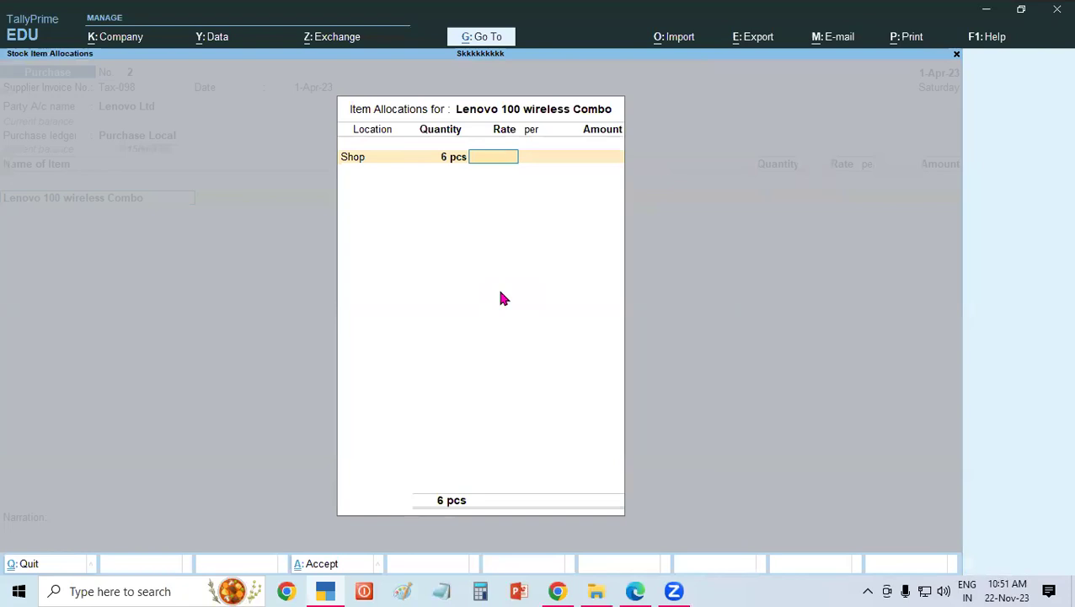
{"action": "type", "text": "1050"}
{"action": "key", "text": "Return"}
{"action": "key", "text": "Return"}
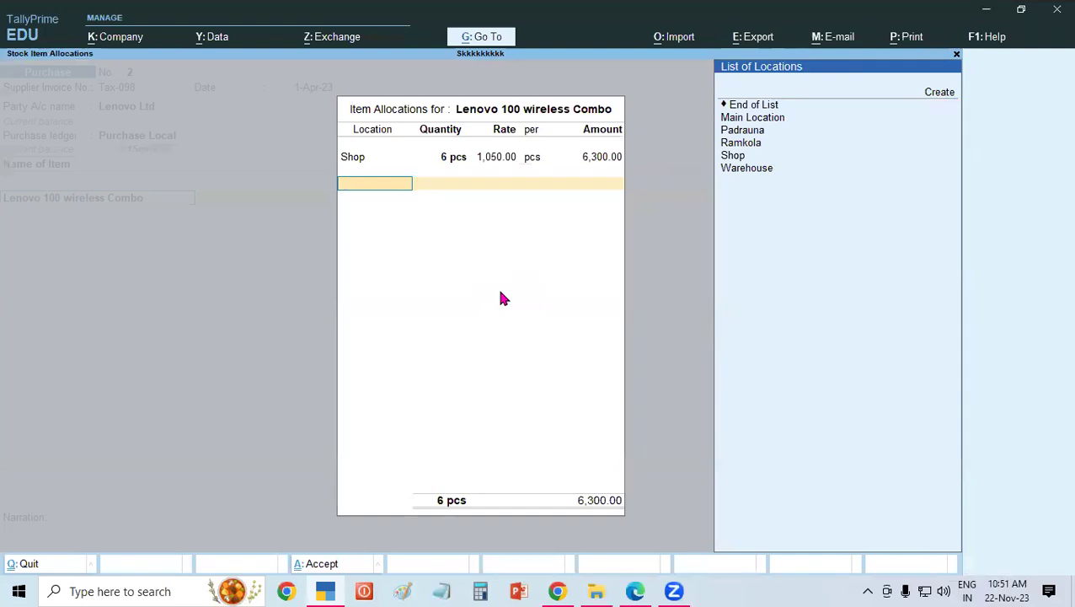
Step: Allocate 4 pcs of the Lenovo combo to the Warehouse location at 1,050 each and accept the item line
{"action": "key", "text": "Down"}
{"action": "key", "text": "Down"}
{"action": "key", "text": "Down"}
{"action": "key", "text": "Down"}
{"action": "key", "text": "Down"}
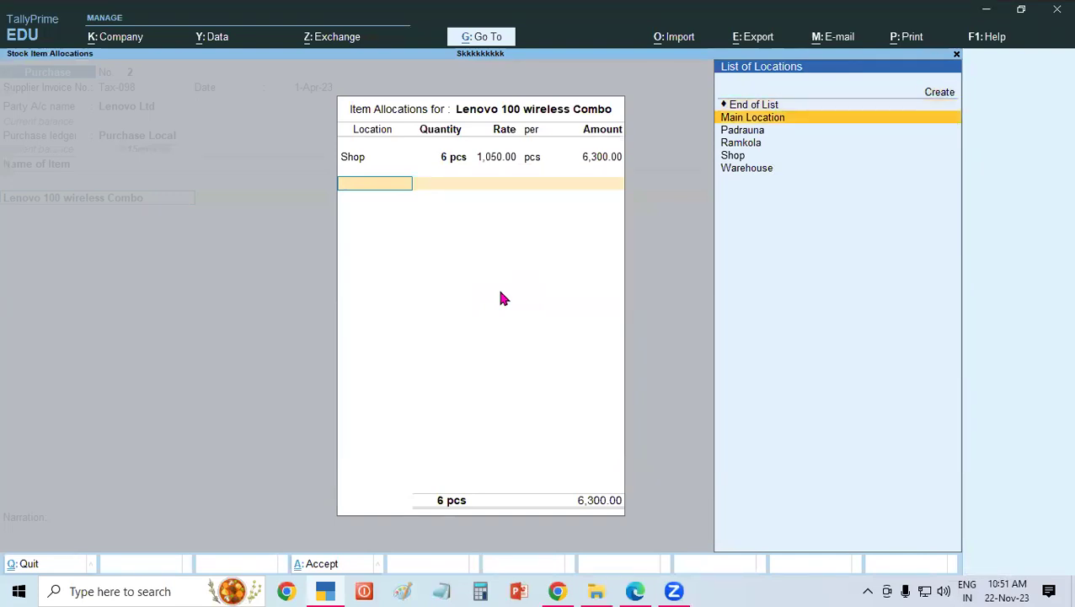
{"action": "key", "text": "Return"}
{"action": "type", "text": "4"}
{"action": "key", "text": "Return"}
{"action": "key", "text": "Return"}
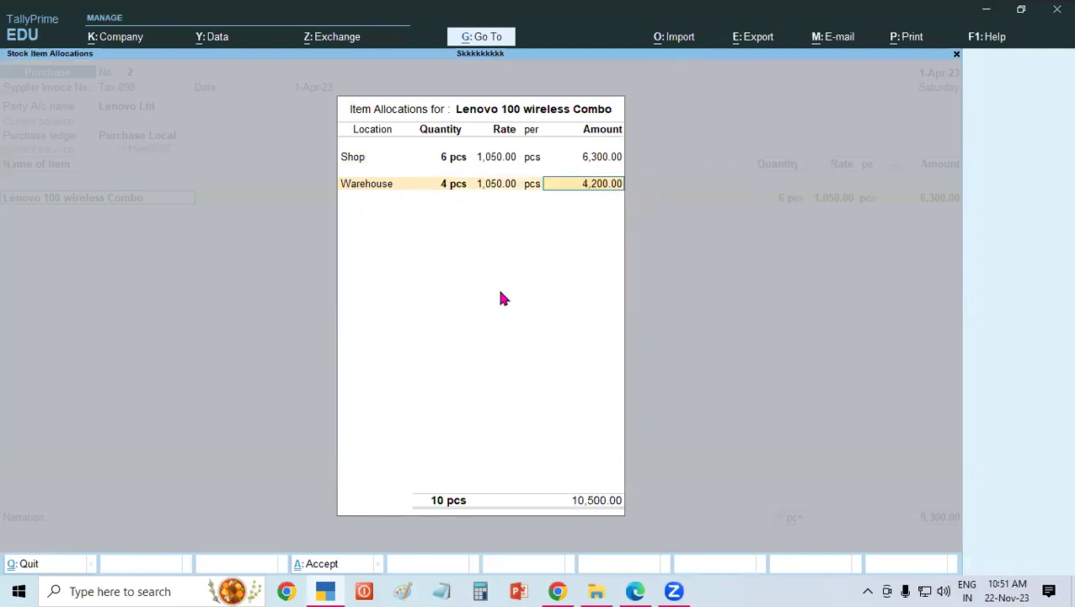
{"action": "key", "text": "Return"}
{"action": "key", "text": "Return"}
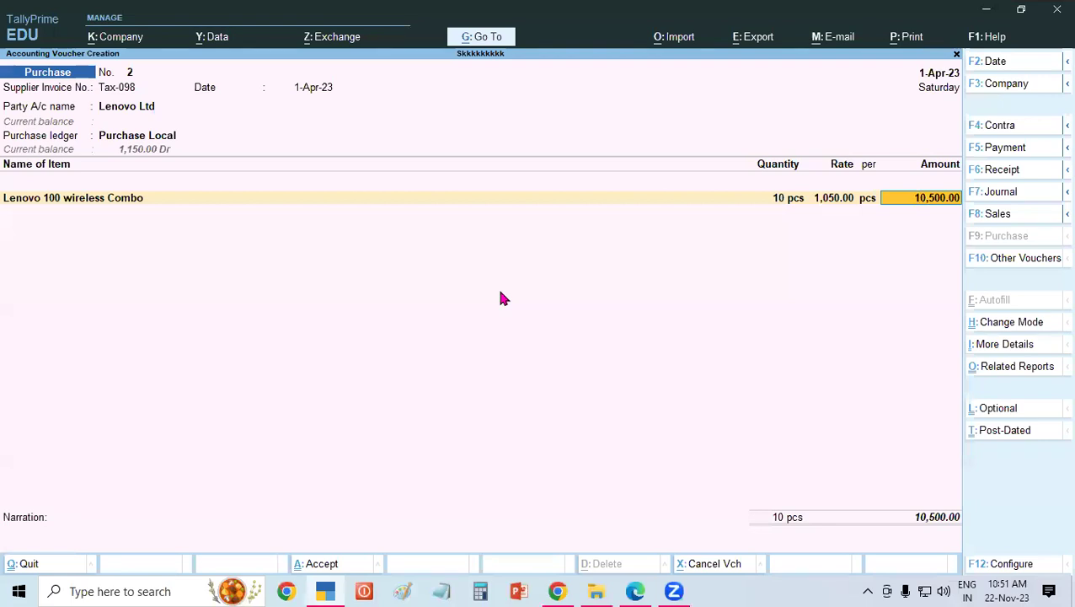
{"action": "key", "text": "Return"}
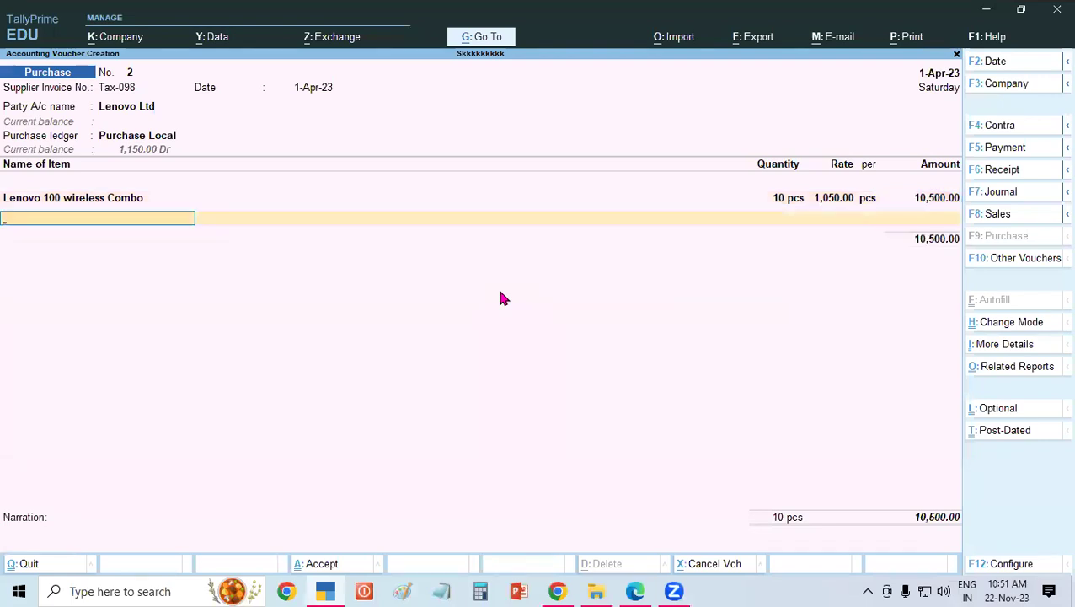
Step: End the item list and add the Central Tax and State Tax ledgers with their calculated amounts to the purchase voucher
{"action": "key", "text": "Return"}
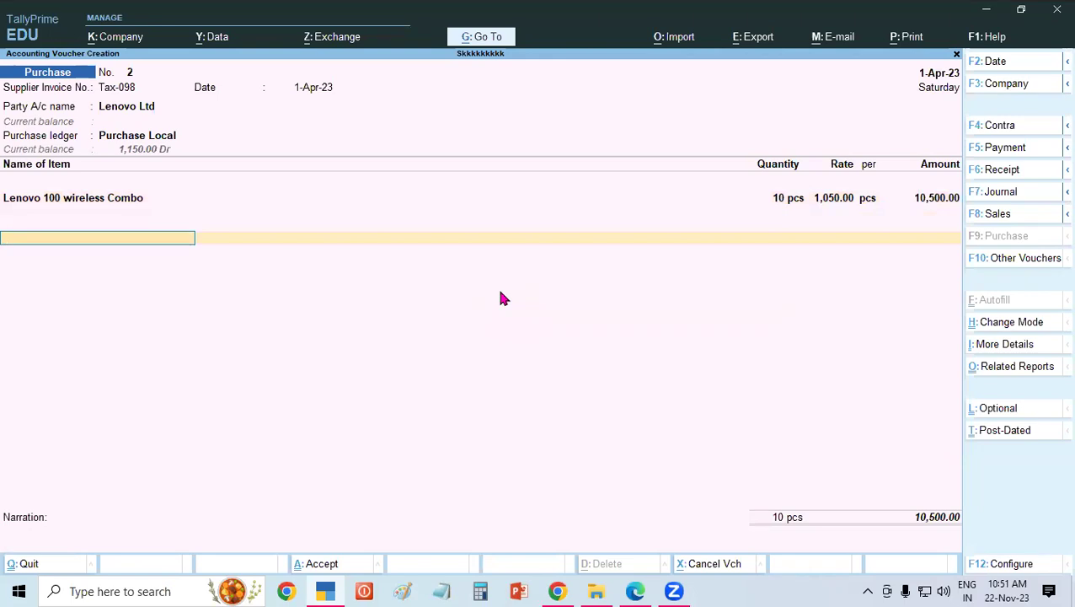
{"action": "type", "text": "Cen"}
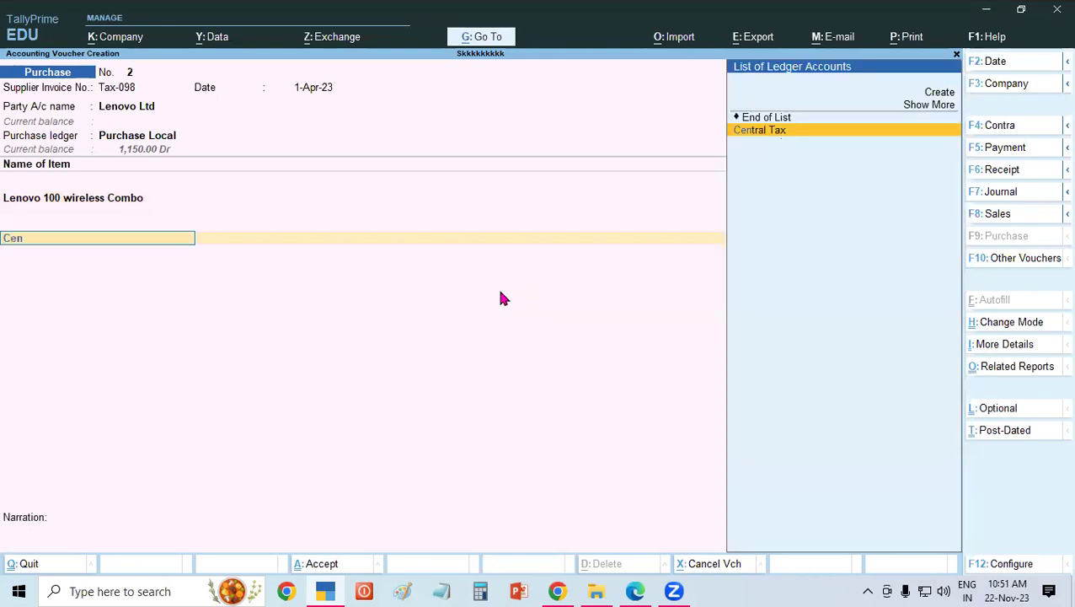
{"action": "key", "text": "Return"}
{"action": "key", "text": "Return"}
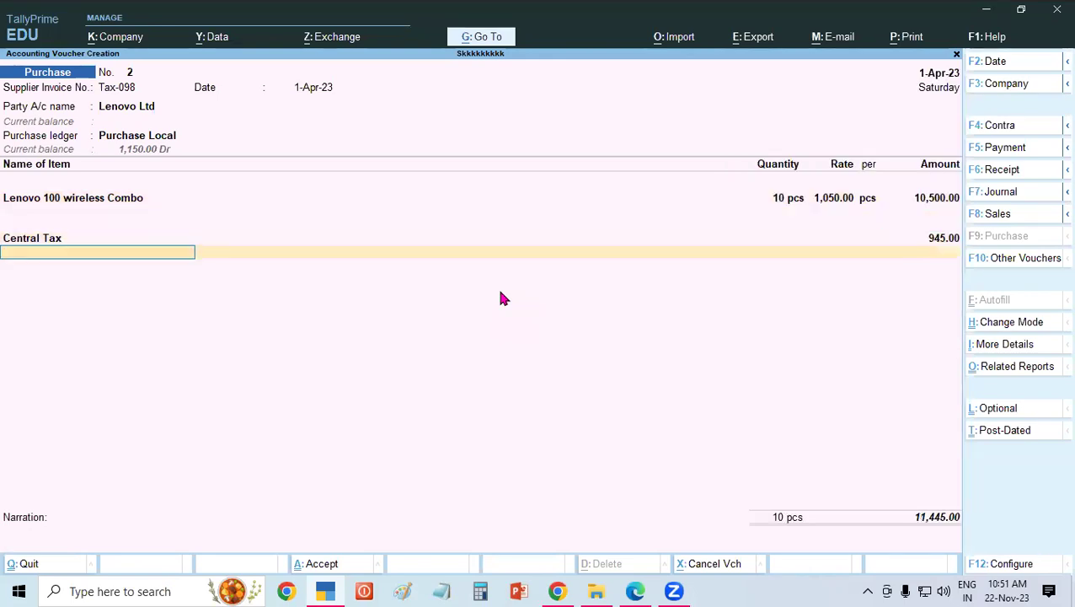
{"action": "type", "text": "Sta"}
{"action": "key", "text": "Return"}
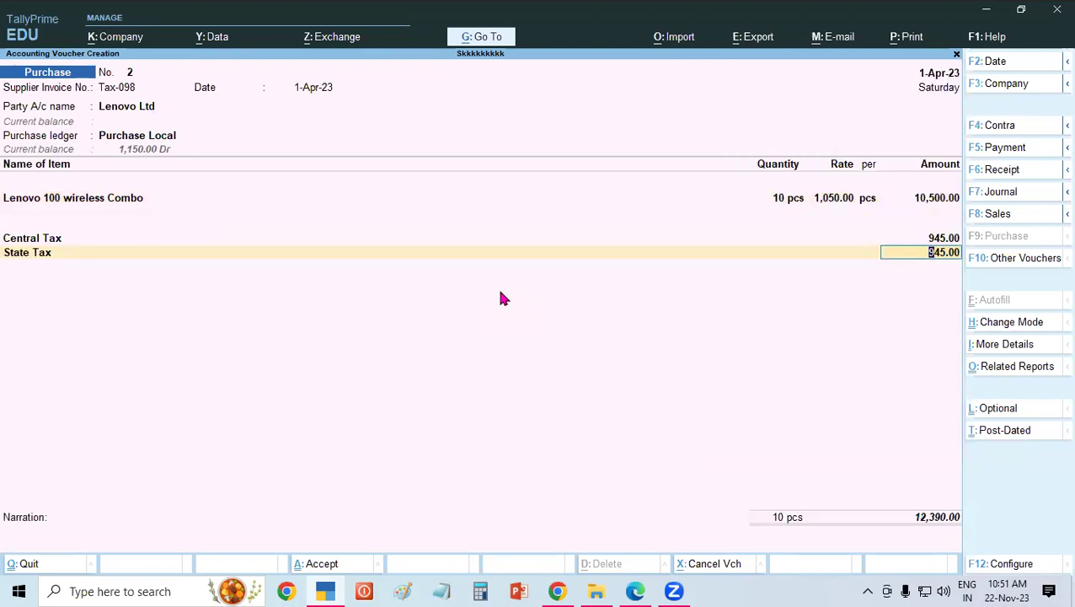
{"action": "key", "text": "Return"}
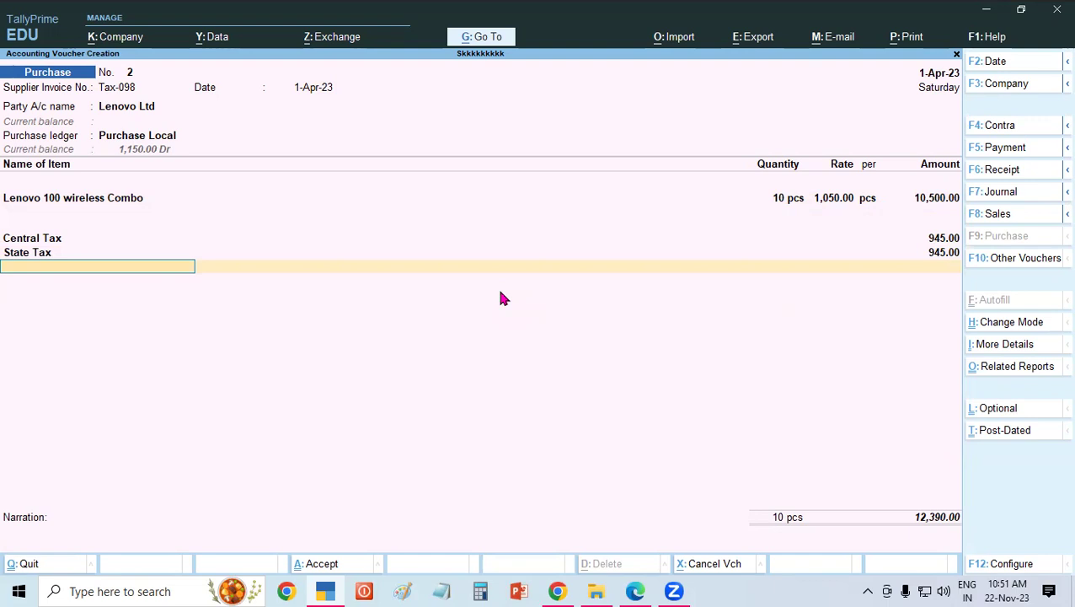
Step: Switch to the exercise PDF and check the total invoice value in the Lenovo purchase's hint
{"action": "key", "text": "alt+Tab"}
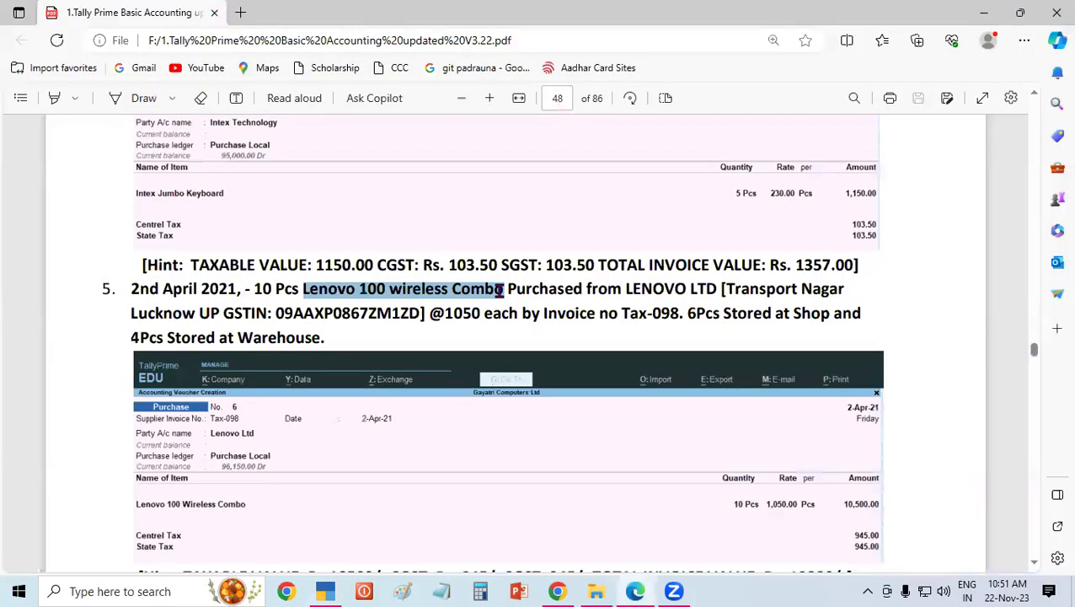
{"action": "left_click", "coordinate": [1036, 562]}
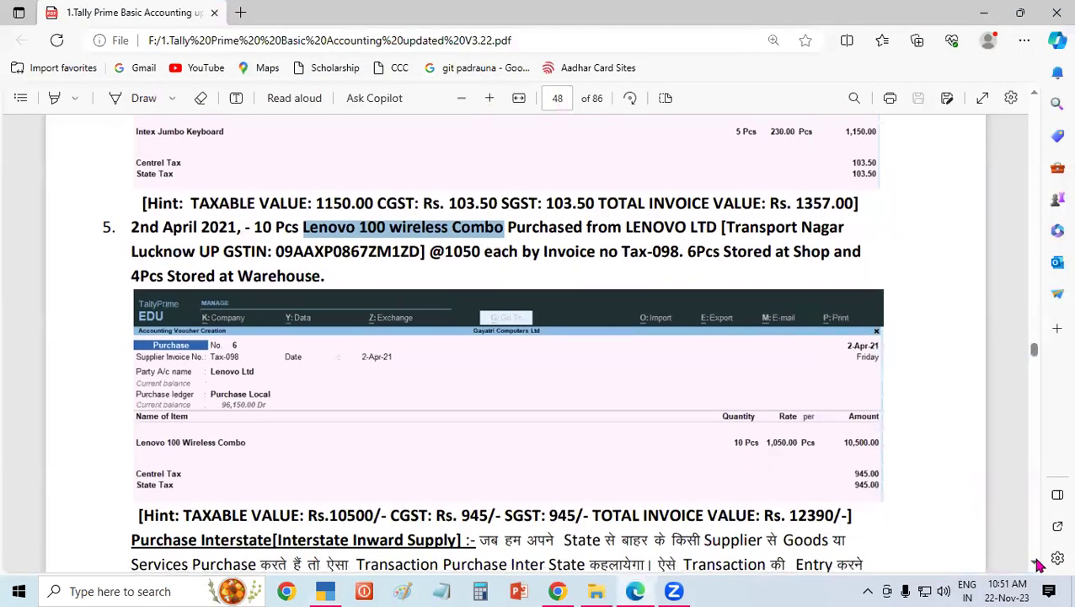
{"action": "left_click", "coordinate": [1036, 562]}
{"action": "left_click_drag", "start_coordinate": [792, 454], "coordinate": [834, 456]}
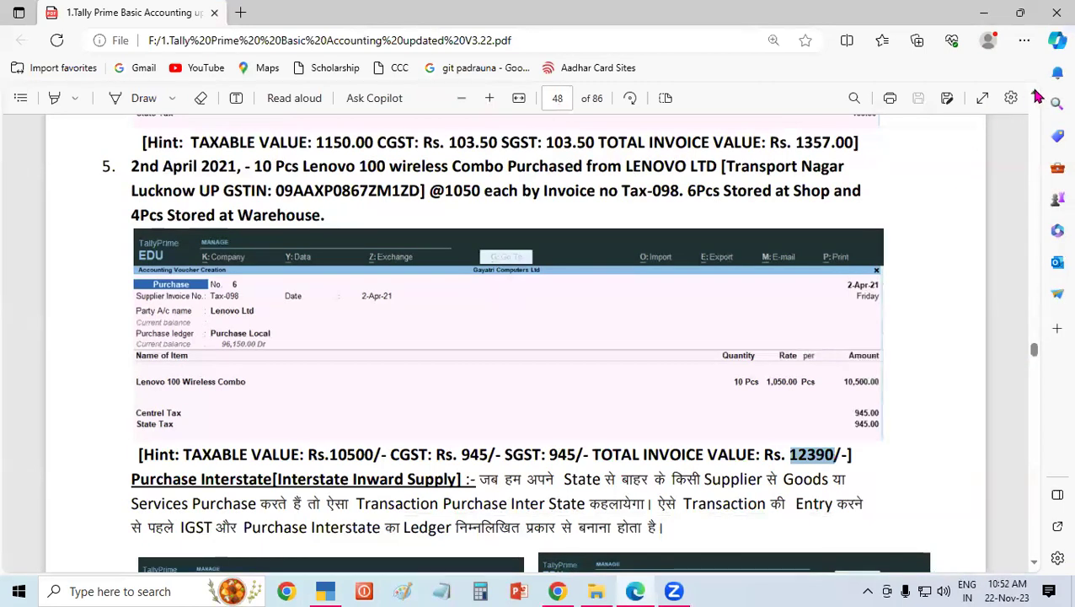
Step: Review the Lenovo exercise and the Purchase Interstate [Interstate Inward Supply] section that follows it in the PDF
{"action": "scroll", "coordinate": [1038, 98], "scroll_direction": "up", "scroll_amount": 2}
{"action": "scroll", "coordinate": [1038, 98], "scroll_direction": "up", "scroll_amount": 1}
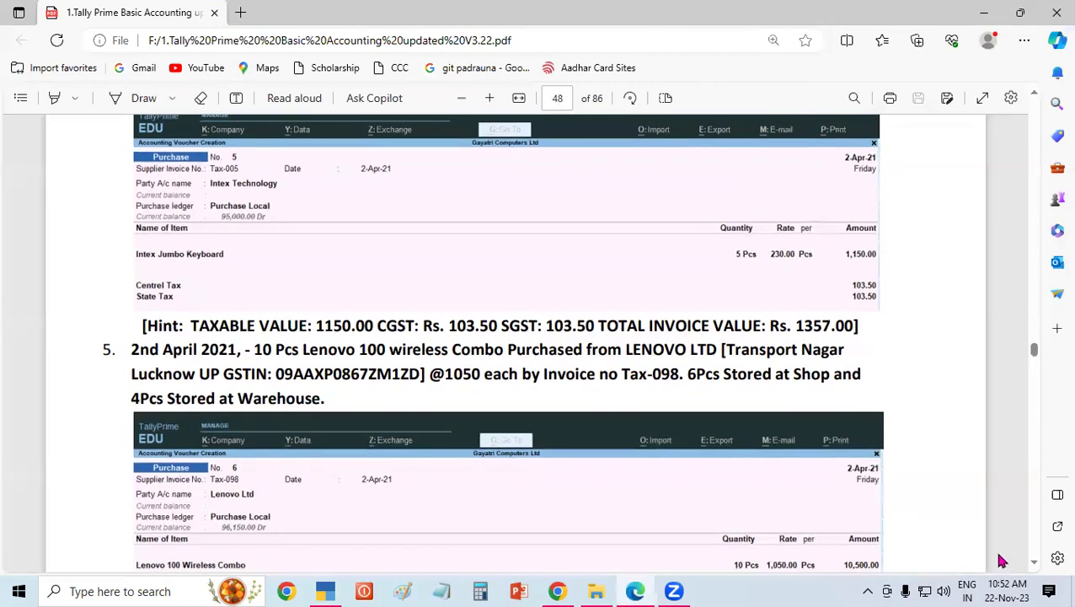
{"action": "scroll", "coordinate": [1028, 576], "scroll_direction": "down", "scroll_amount": 4}
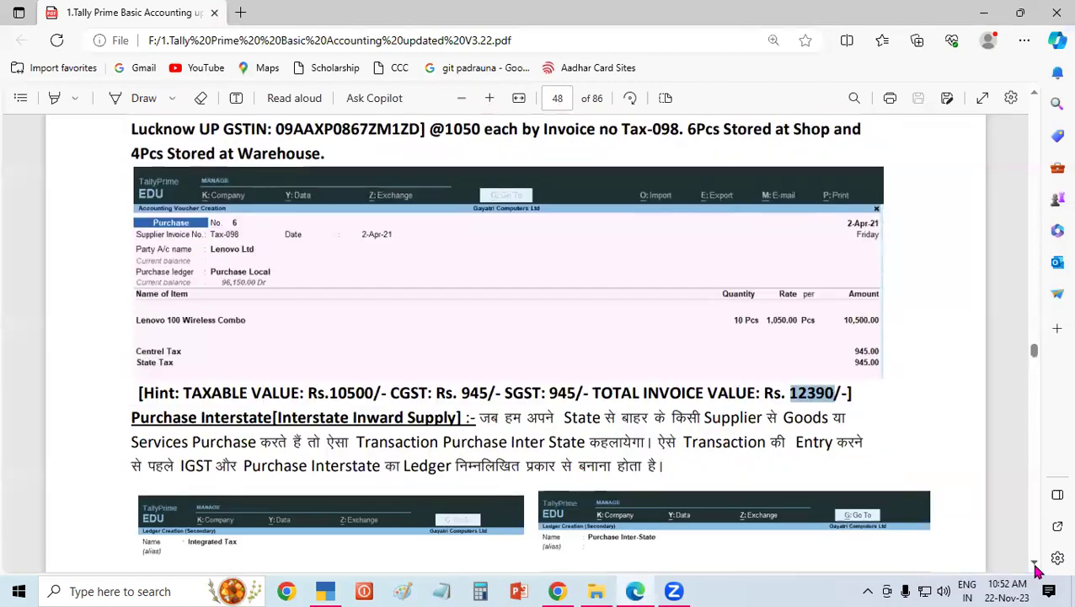
{"action": "left_click_drag", "start_coordinate": [132, 417], "coordinate": [420, 417]}
{"action": "left_click", "coordinate": [419, 417]}
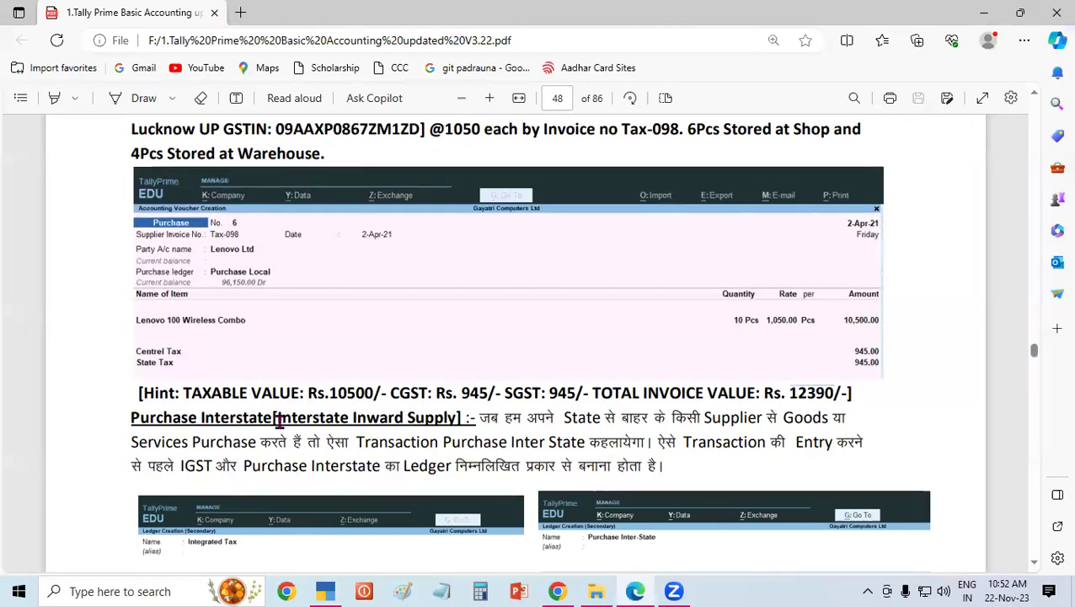
Step: Read the Purchase Interstate section in the PDF, including the Integrated Tax and Purchase Inter-State ledger setups it requires
{"action": "left_click", "coordinate": [1035, 564]}
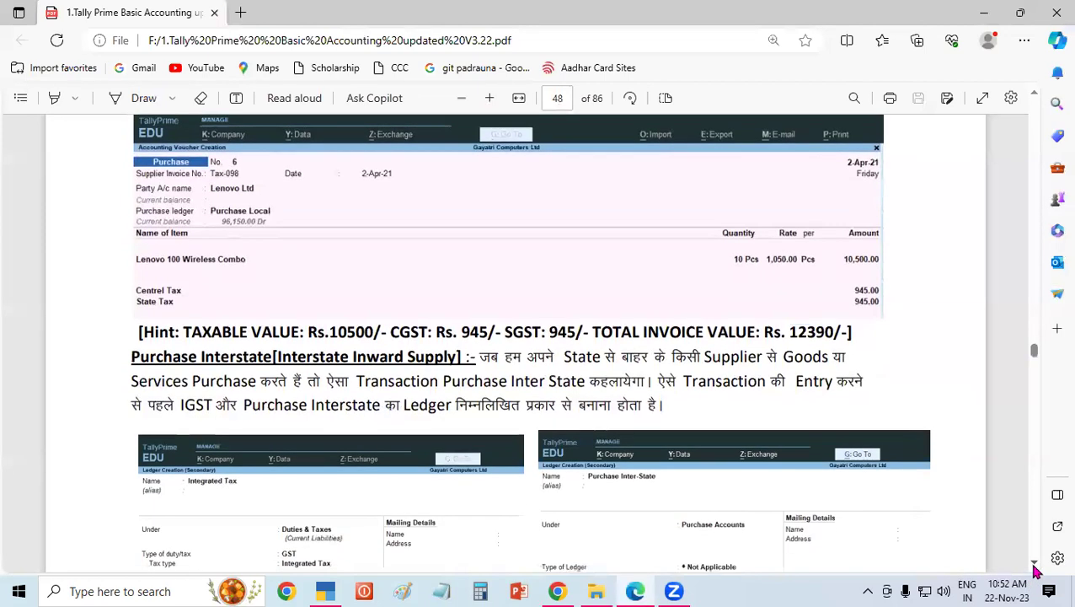
{"action": "left_click", "coordinate": [1034, 564]}
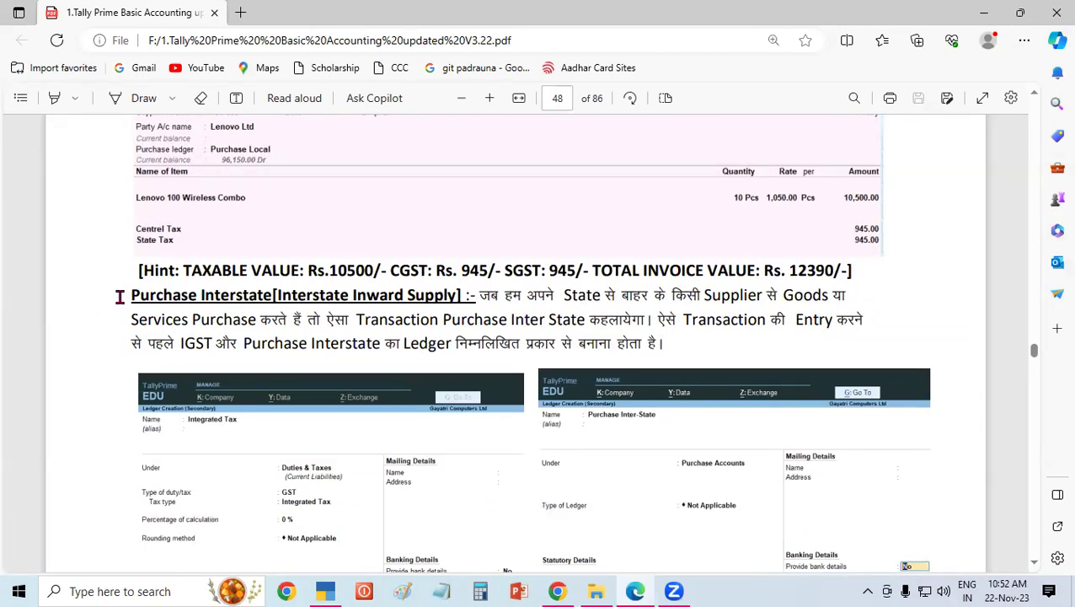
{"action": "left_click_drag", "start_coordinate": [131, 295], "coordinate": [419, 293]}
{"action": "left_click", "coordinate": [258, 295]}
{"action": "left_click", "coordinate": [420, 292]}
{"action": "left_click_drag", "start_coordinate": [179, 344], "coordinate": [452, 343]}
{"action": "left_click", "coordinate": [249, 339]}
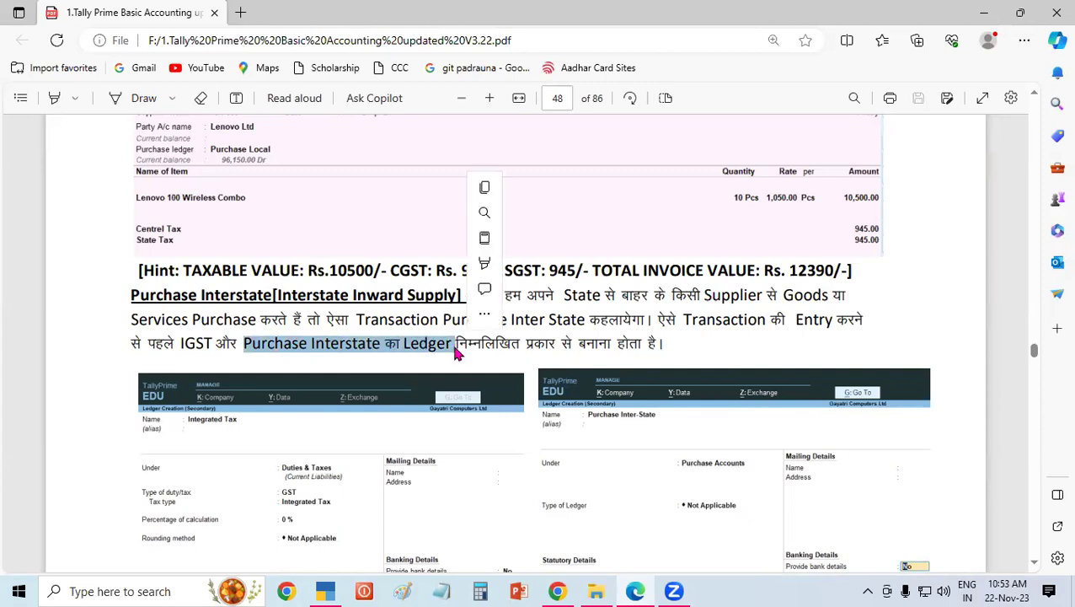
{"action": "left_click", "coordinate": [451, 344]}
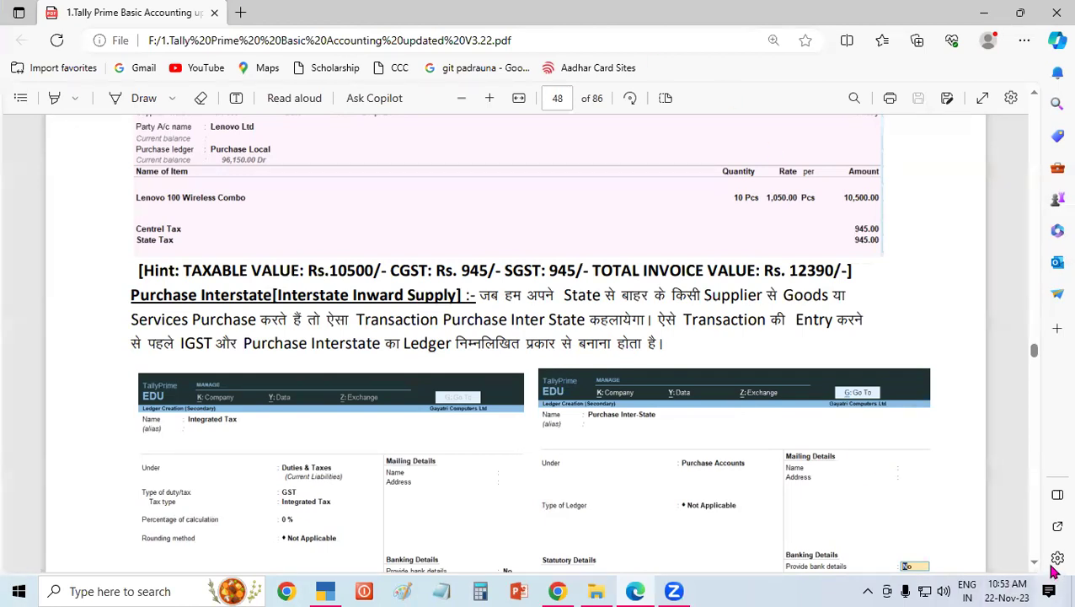
{"action": "scroll", "coordinate": [1035, 567], "scroll_direction": "down", "scroll_amount": 2}
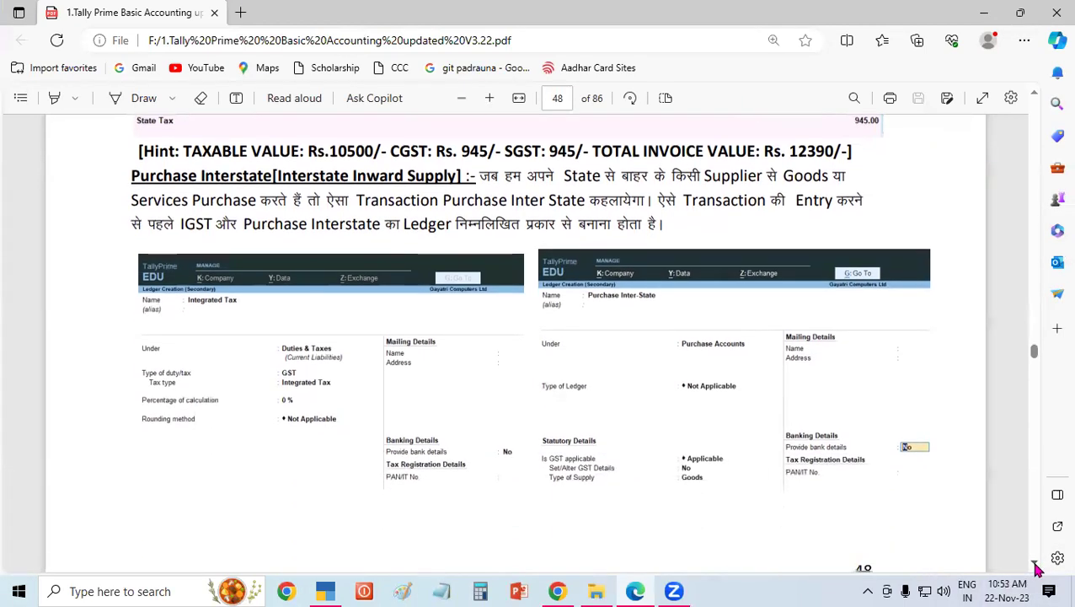
{"action": "scroll", "coordinate": [1035, 566], "scroll_direction": "down", "scroll_amount": 4}
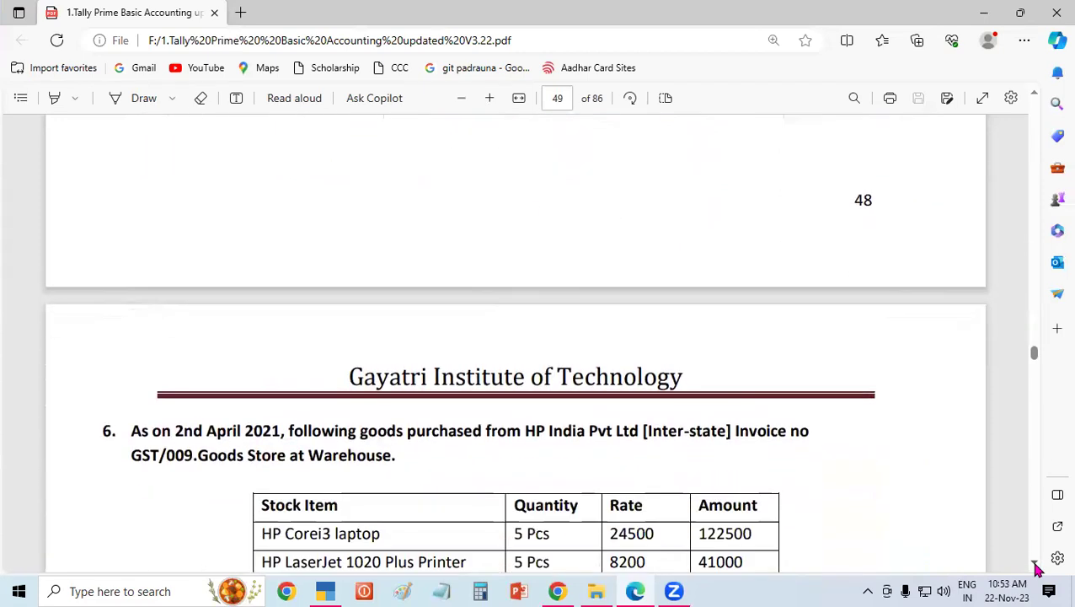
Step: Examine exercise 6 for the HP India purchase's date, supplier, invoice number and storage location
{"action": "scroll", "coordinate": [1035, 566], "scroll_direction": "down", "scroll_amount": 1}
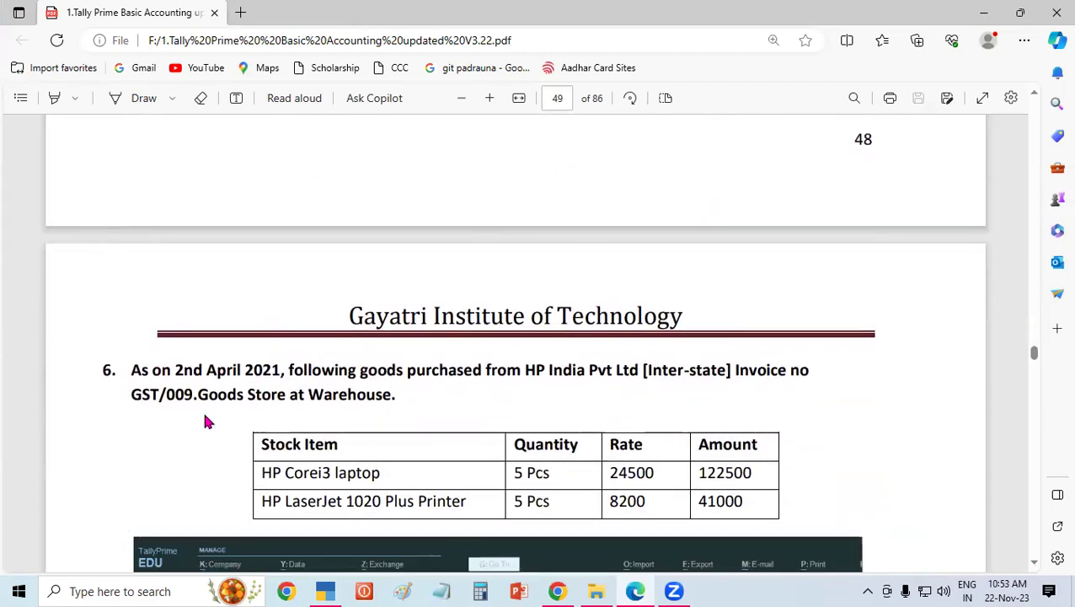
{"action": "left_click_drag", "start_coordinate": [133, 370], "coordinate": [287, 370]}
{"action": "left_click", "coordinate": [320, 359]}
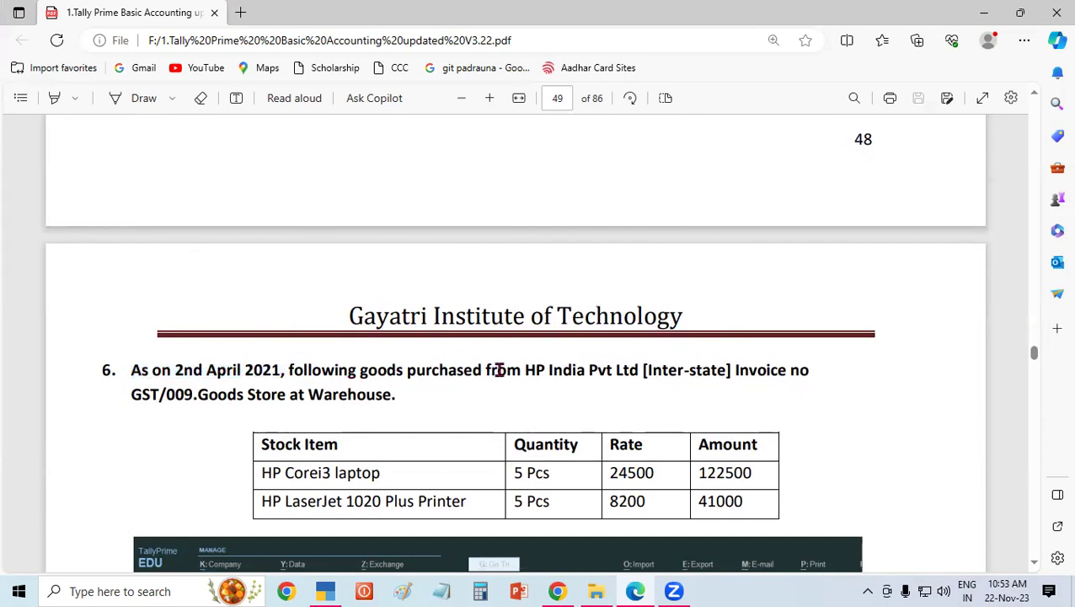
{"action": "left_click_drag", "start_coordinate": [523, 372], "coordinate": [826, 375]}
{"action": "left_click", "coordinate": [639, 379]}
{"action": "left_click", "coordinate": [716, 370]}
{"action": "left_click", "coordinate": [826, 375]}
{"action": "left_click_drag", "start_coordinate": [132, 396], "coordinate": [310, 401]}
{"action": "left_click", "coordinate": [193, 406]}
{"action": "left_click", "coordinate": [310, 401]}
Step: Review the quantity, rate and amount of the HP Corei3 laptop and HP LaserJet printer in exercise 6, and the supplier's name
{"action": "scroll", "coordinate": [1033, 561], "scroll_direction": "down", "scroll_amount": 1}
{"action": "left_click_drag", "start_coordinate": [260, 411], "coordinate": [384, 412]}
{"action": "left_click", "coordinate": [386, 411]}
{"action": "left_click_drag", "start_coordinate": [519, 411], "coordinate": [758, 421]}
{"action": "left_click", "coordinate": [547, 414]}
{"action": "left_click", "coordinate": [655, 413]}
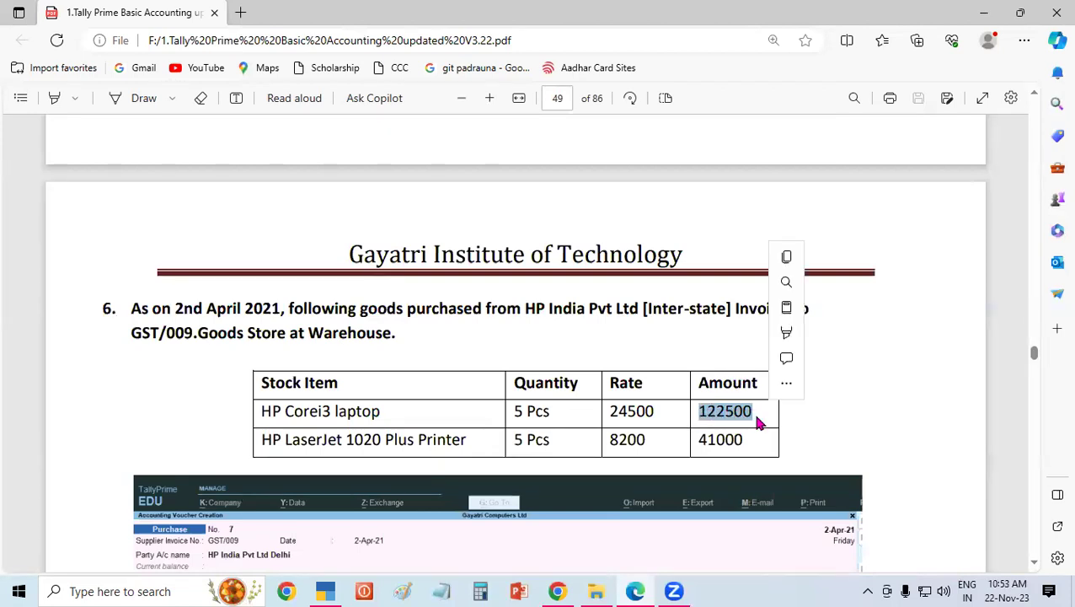
{"action": "left_click", "coordinate": [757, 415]}
{"action": "left_click_drag", "start_coordinate": [402, 441], "coordinate": [535, 439]}
{"action": "left_click", "coordinate": [465, 443]}
{"action": "left_click", "coordinate": [536, 439]}
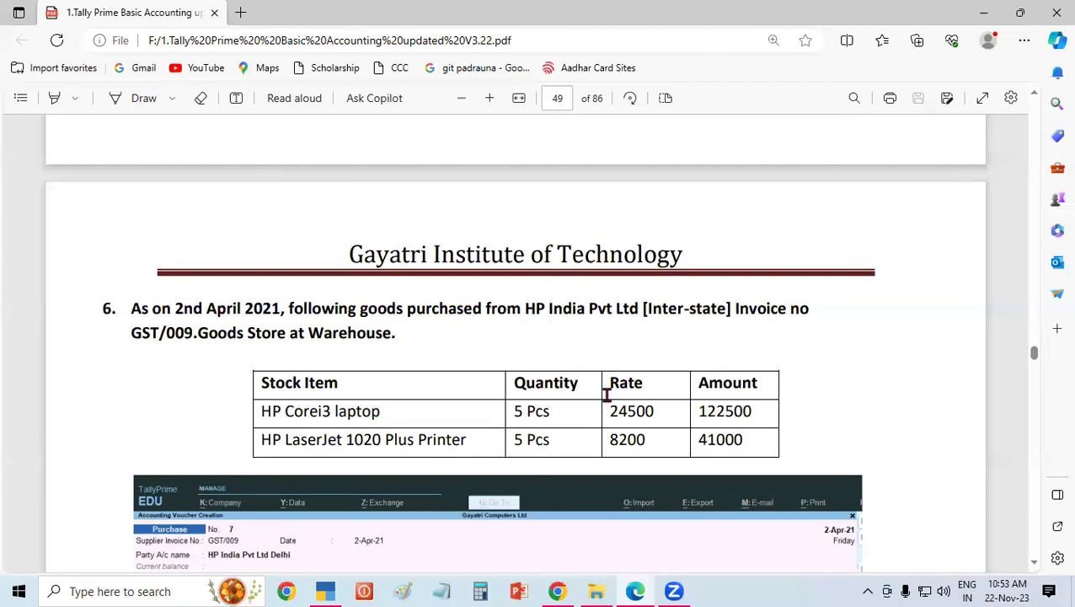
{"action": "left_click_drag", "start_coordinate": [613, 438], "coordinate": [756, 444]}
{"action": "left_click", "coordinate": [649, 439]}
{"action": "left_click", "coordinate": [755, 444]}
{"action": "left_click_drag", "start_coordinate": [524, 309], "coordinate": [615, 313]}
{"action": "left_click", "coordinate": [616, 312]}
Step: Switch to TallyPrime and save the Lenovo purchase voucher
{"action": "left_click", "coordinate": [325, 591]}
{"action": "key", "text": "Return"}
{"action": "key", "text": "Return"}
{"action": "key", "text": "Return"}
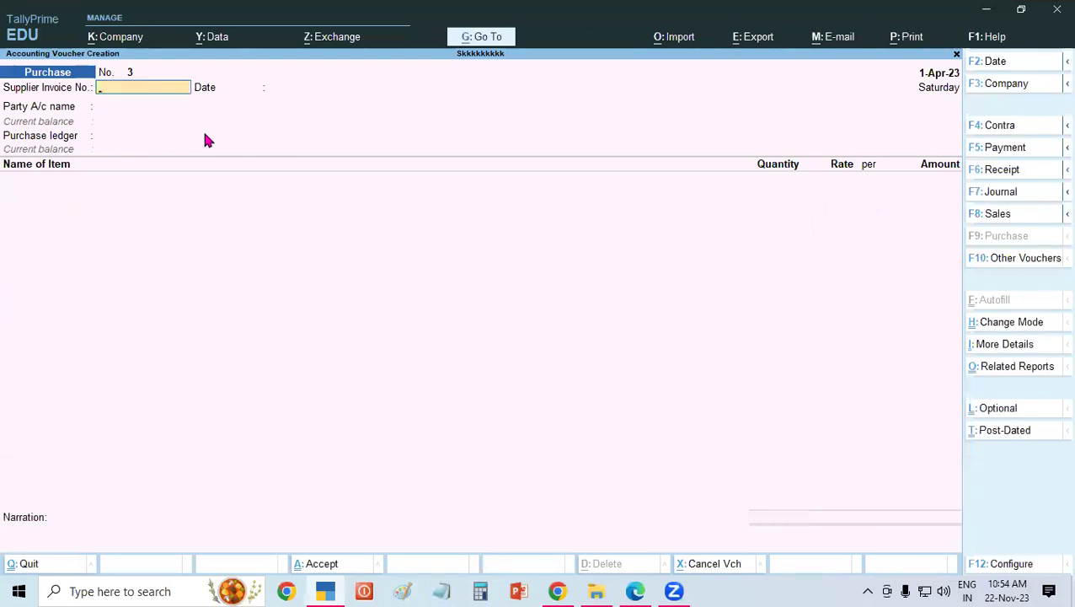
Step: Enter gst/009 as the supplier invoice number of the new purchase voucher and keep the default date
{"action": "type", "text": "gst"}
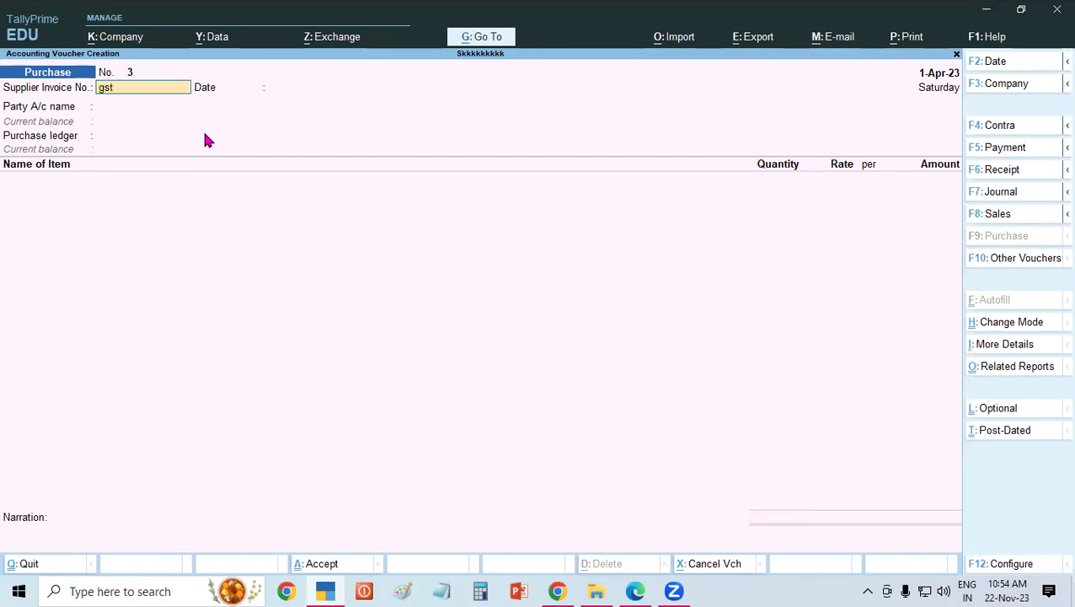
{"action": "type", "text": "/009"}
{"action": "key", "text": "Return"}
{"action": "key", "text": "Return"}
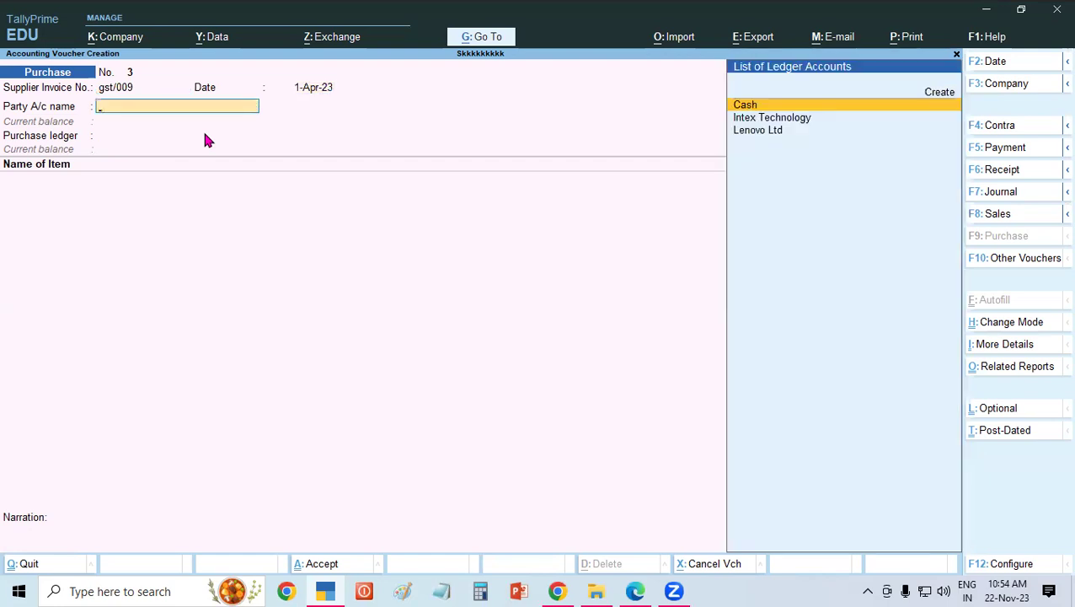
Step: Create a party ledger named HP India Pvt.Ltd under Sundry Creditors from the voucher, keeping the default bill-by-bill settings
{"action": "key", "text": "alt+c"}
{"action": "type", "text": "HP India"}
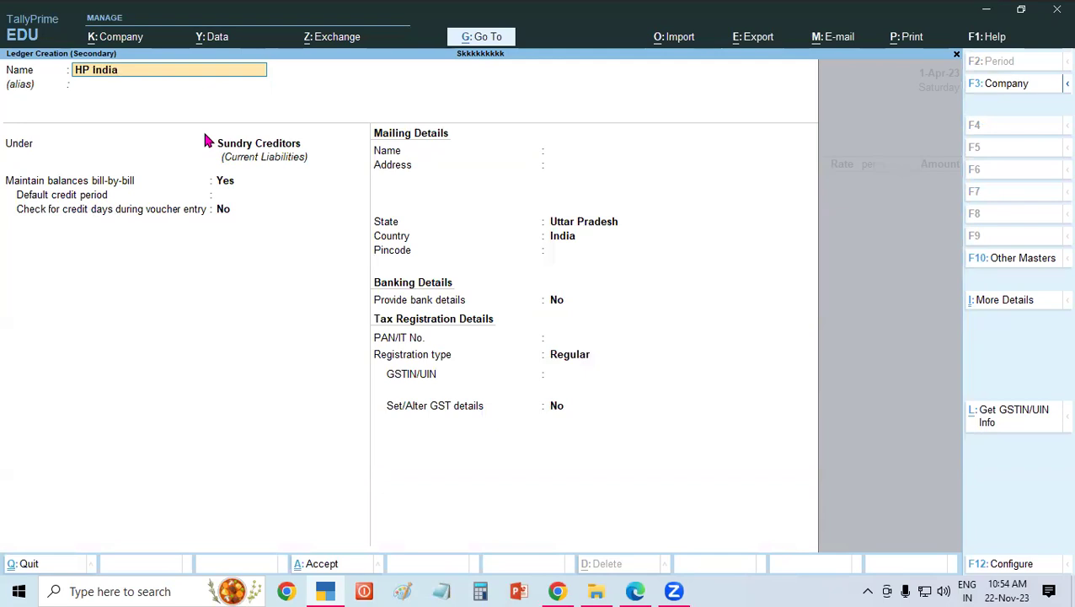
{"action": "type", "text": " Pvt.Ltd"}
{"action": "key", "text": "Return"}
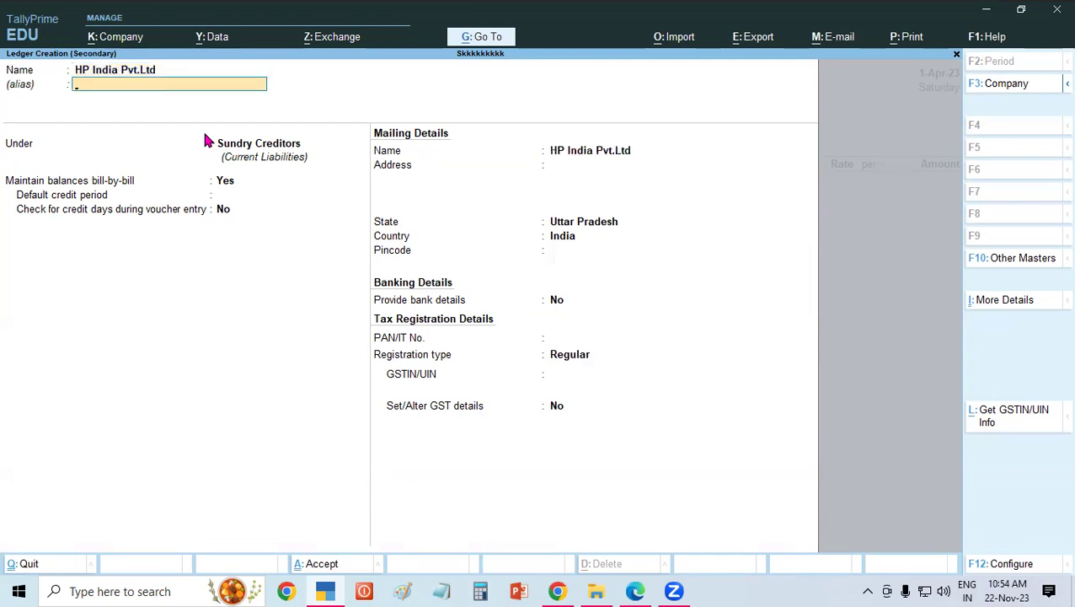
{"action": "key", "text": "Return"}
{"action": "key", "text": "Return"}
{"action": "key", "text": "Return"}
{"action": "key", "text": "Return"}
{"action": "key", "text": "Return"}
Step: Set both the address and the state of the HP India ledger to Delhi
{"action": "type", "text": "Delhi"}
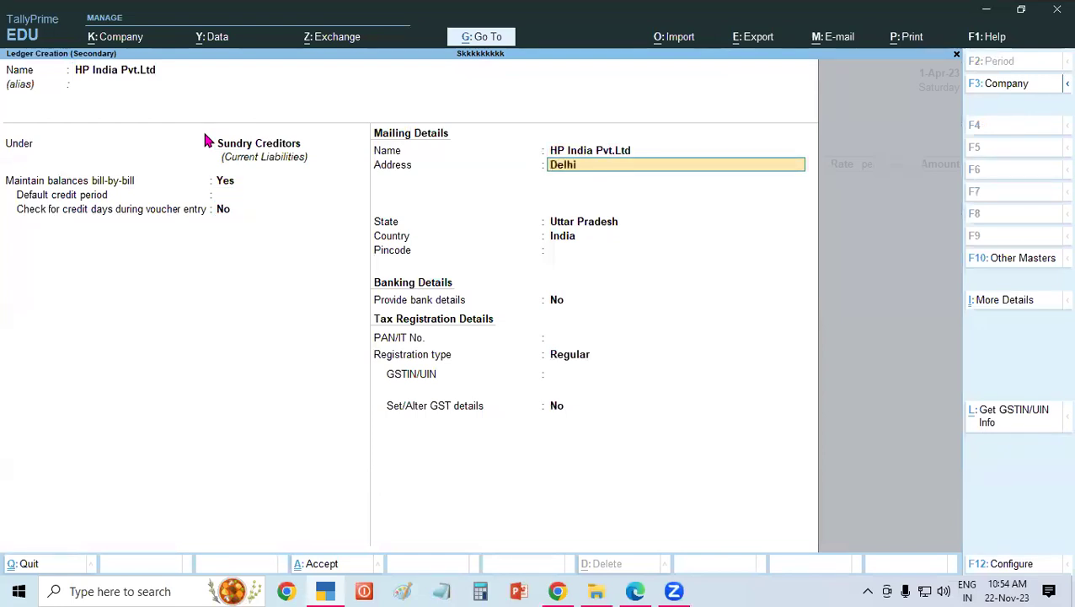
{"action": "key", "text": "Return"}
{"action": "key", "text": "Return"}
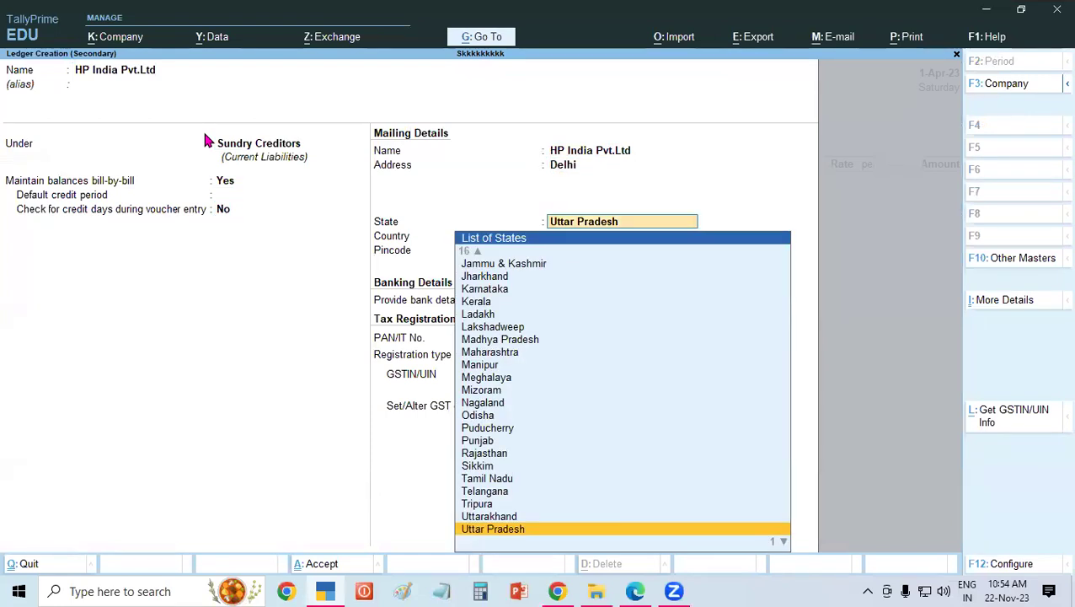
{"action": "type", "text": "Del"}
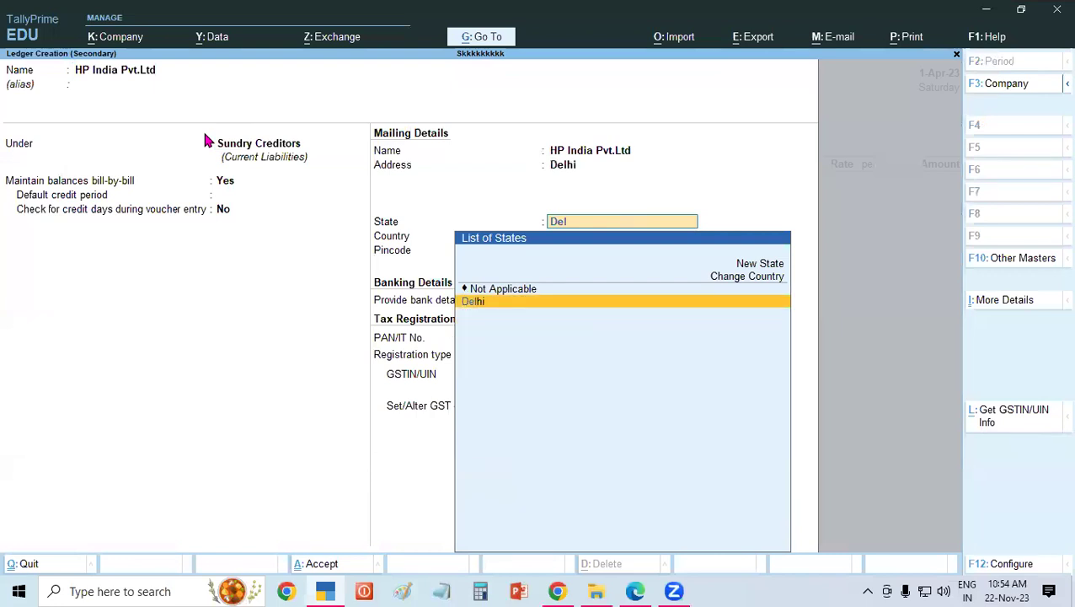
{"action": "key", "text": "Return"}
Step: Enter the supplier's GSTIN with Regular registration type and save the HP India ledger
{"action": "key", "text": "Return"}
{"action": "key", "text": "Return"}
{"action": "key", "text": "Return"}
{"action": "key", "text": "Return"}
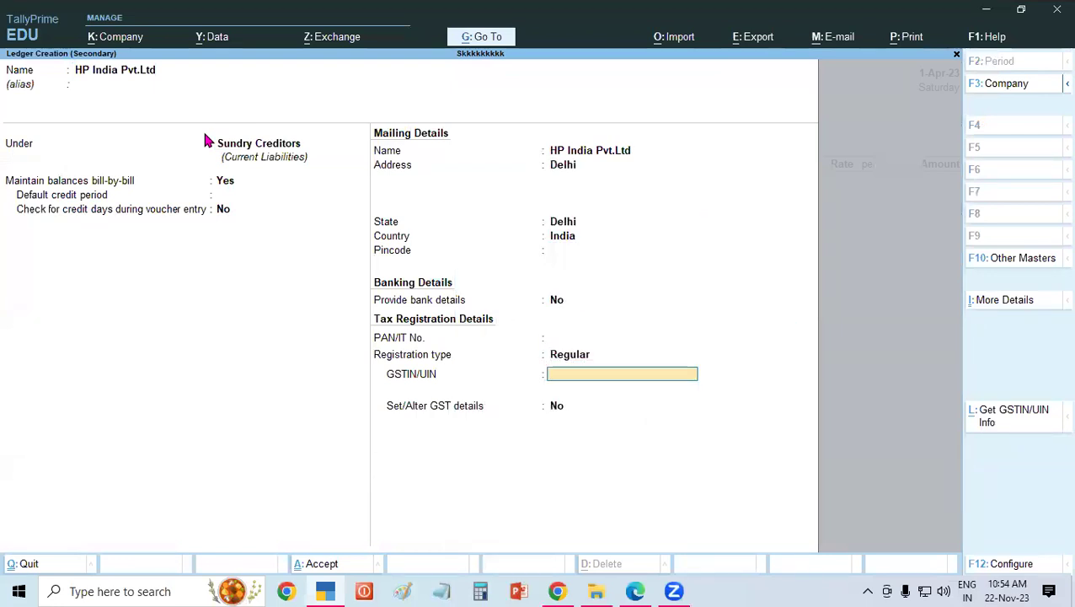
{"action": "type", "text": "07AAAAA123"}
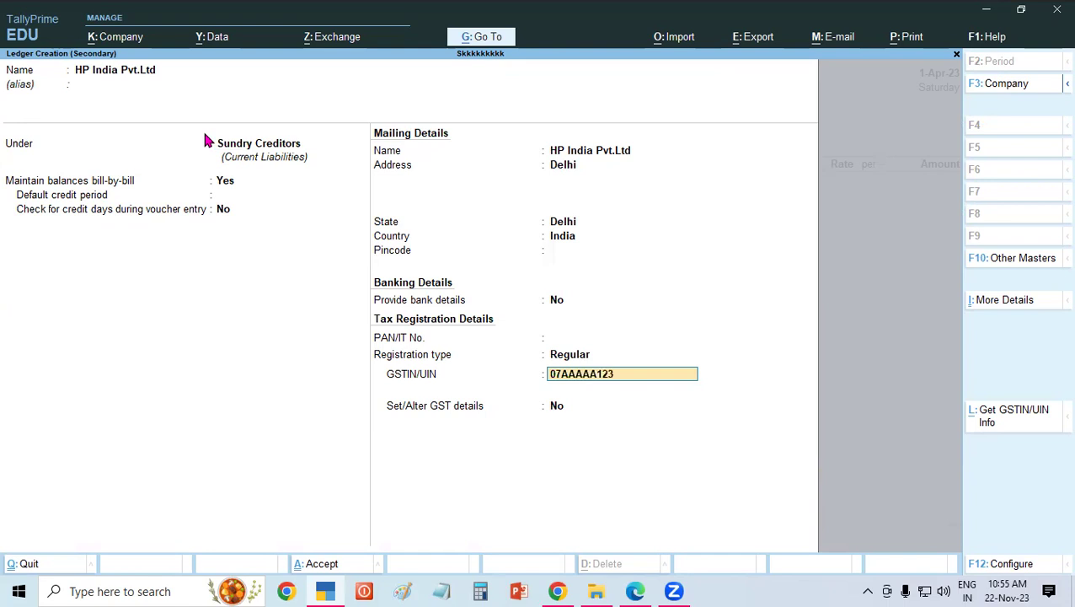
{"action": "type", "text": "1M1ZD"}
{"action": "key", "text": "Return"}
{"action": "key", "text": "Return"}
{"action": "key", "text": "Return"}
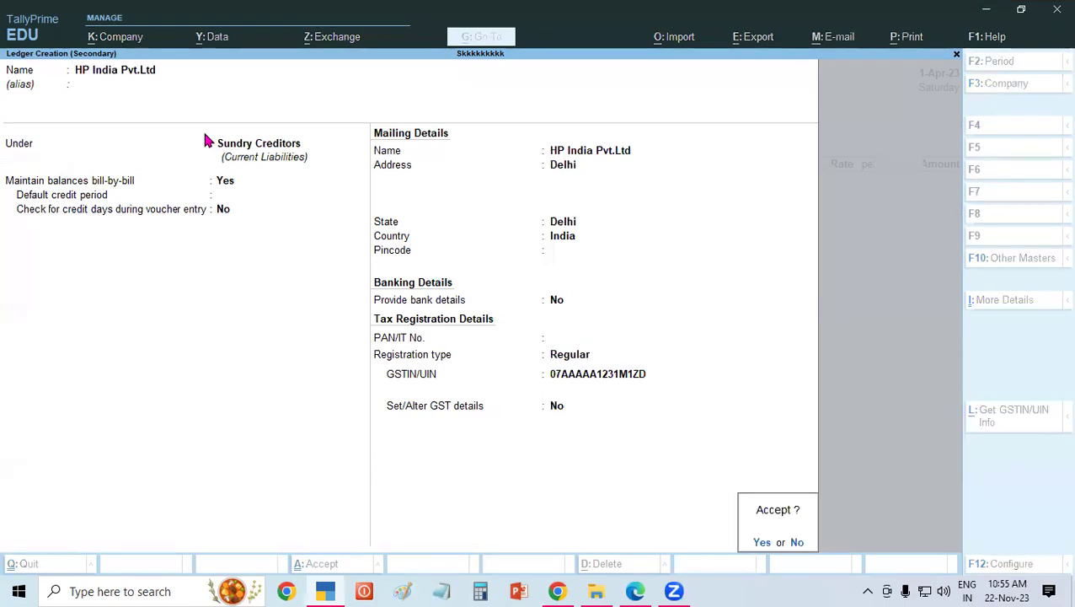
{"action": "key", "text": "Return"}
Step: Accept the receipt and party details for HP India Pvt.Ltd with their default entries
{"action": "key", "text": "Return"}
{"action": "key", "text": "Return"}
{"action": "key", "text": "Return"}
{"action": "key", "text": "Return"}
{"action": "key", "text": "Return"}
{"action": "key", "text": "Return"}
{"action": "key", "text": "Return"}
{"action": "key", "text": "Return"}
{"action": "key", "text": "Return"}
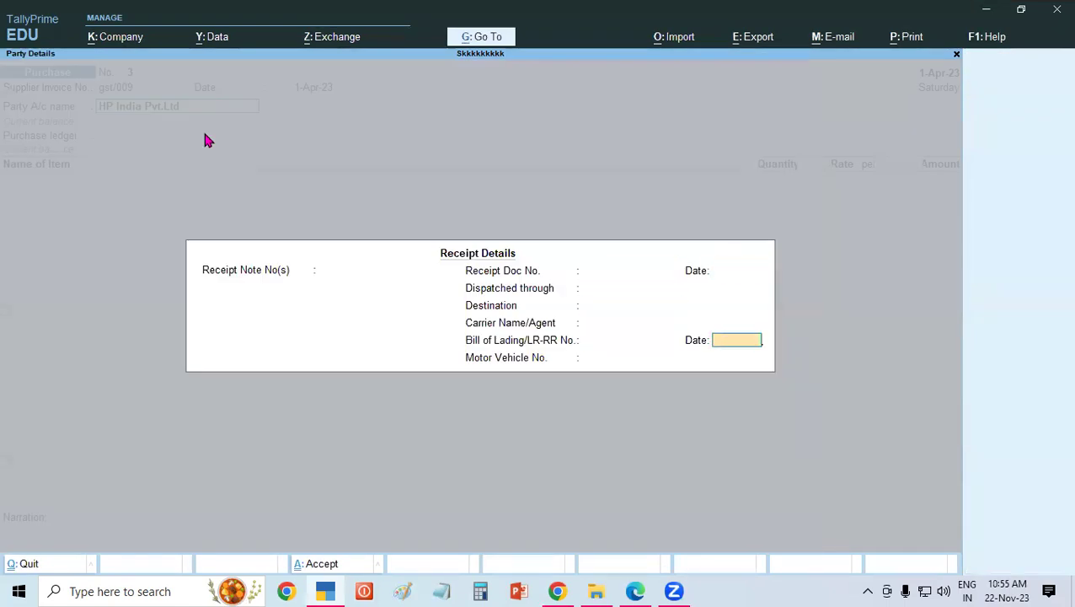
{"action": "key", "text": "Return"}
{"action": "key", "text": "Return"}
{"action": "key", "text": "Return"}
{"action": "key", "text": "Return"}
{"action": "key", "text": "Return"}
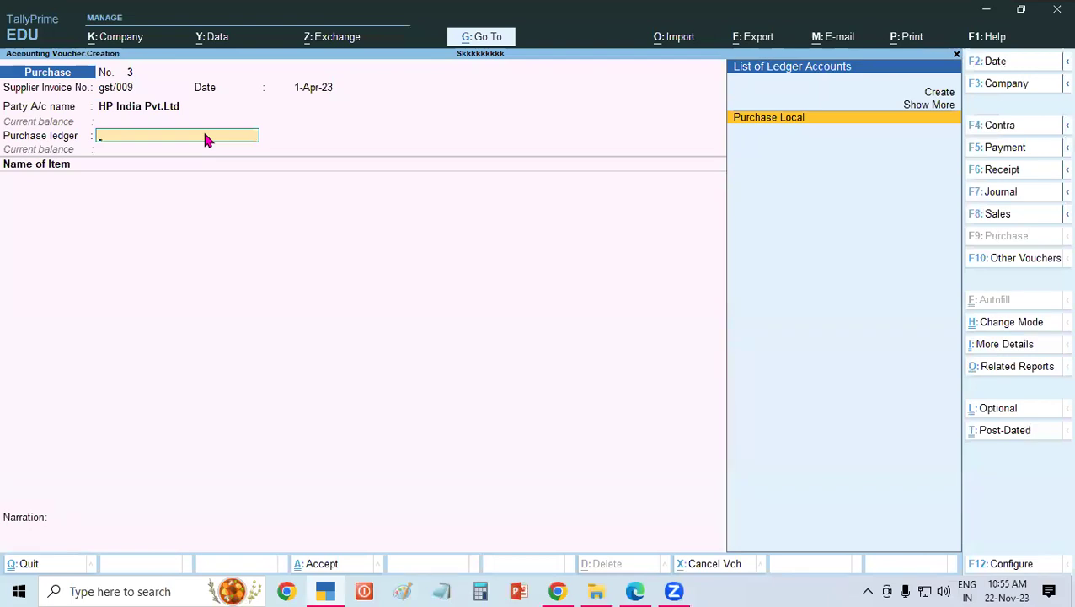
Step: Create a purchase ledger named Purchase Interstate under the Purchase Accounts group
{"action": "key", "text": "alt+c"}
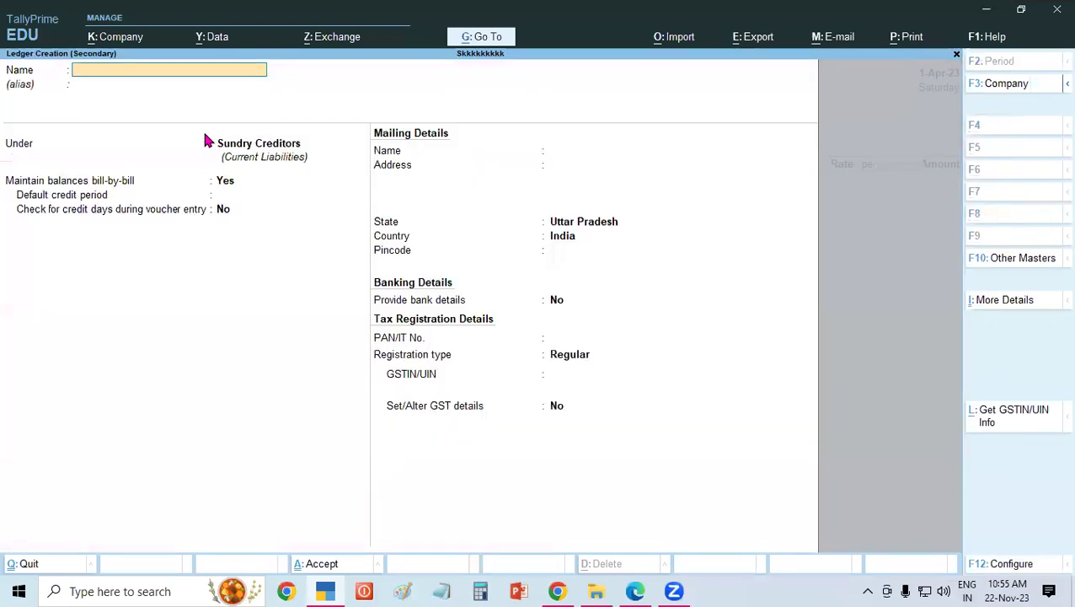
{"action": "type", "text": "Purc"}
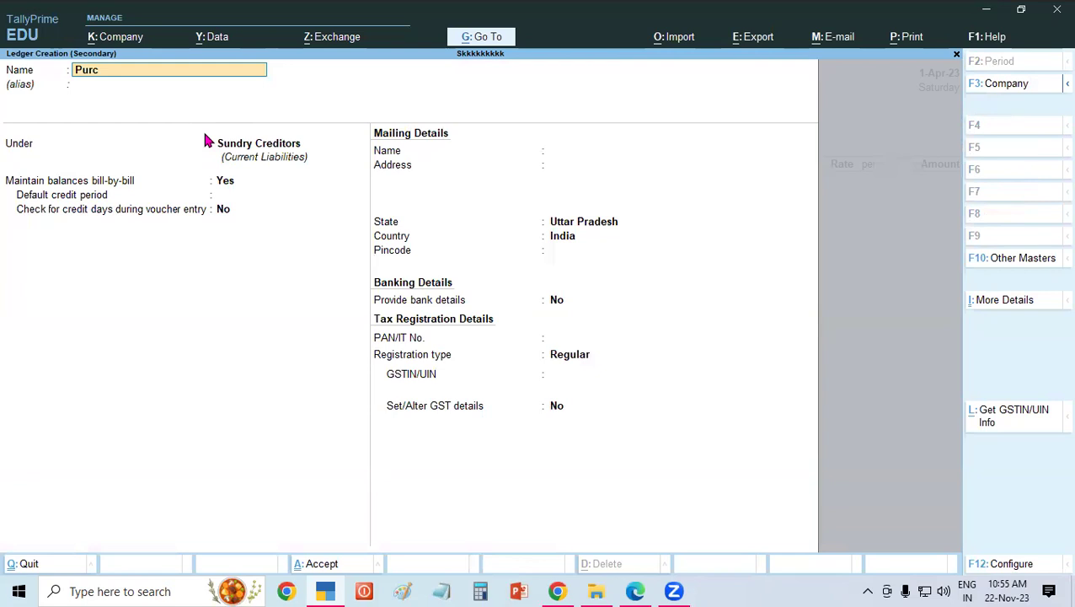
{"action": "type", "text": "hase Interstate"}
{"action": "key", "text": "Return"}
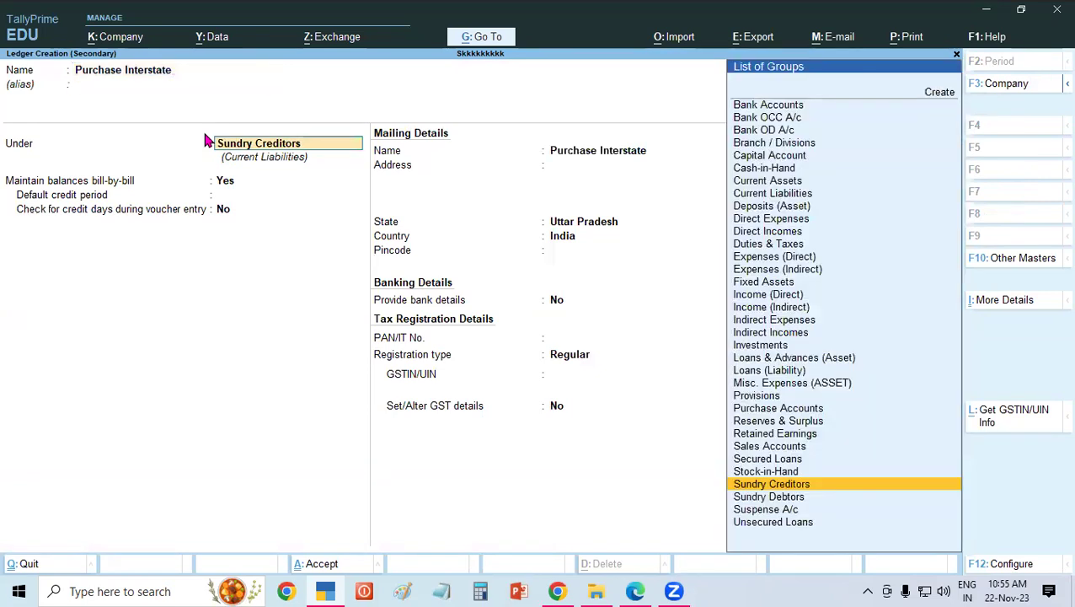
{"action": "type", "text": "Pu"}
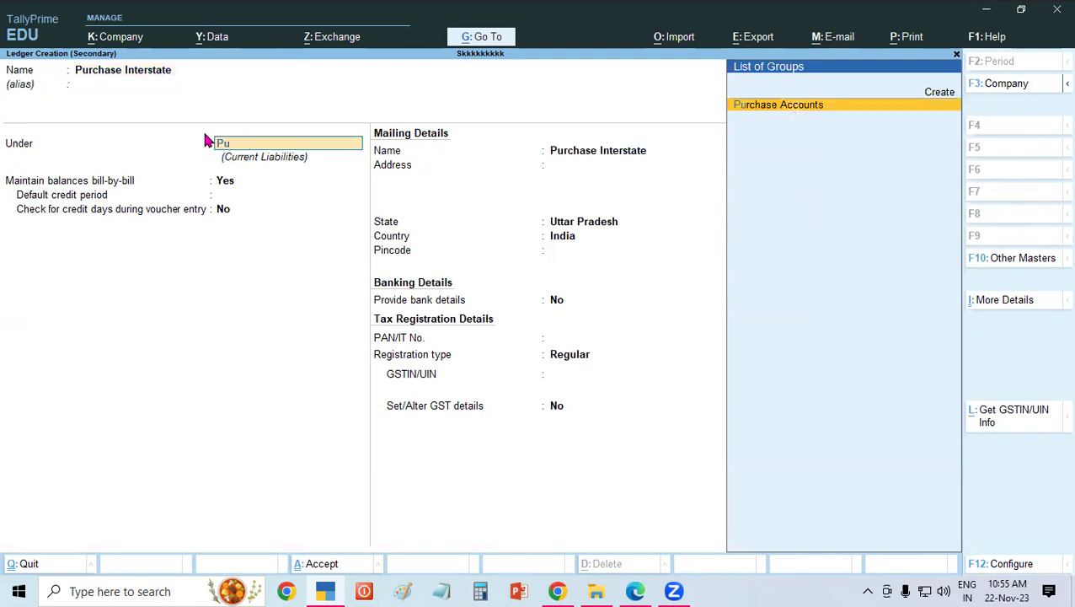
{"action": "key", "text": "Return"}
Step: Keep GST applicable, set the type of supply to Goods, and save the Purchase Interstate ledger as the voucher's purchase ledger
{"action": "key", "text": "Return"}
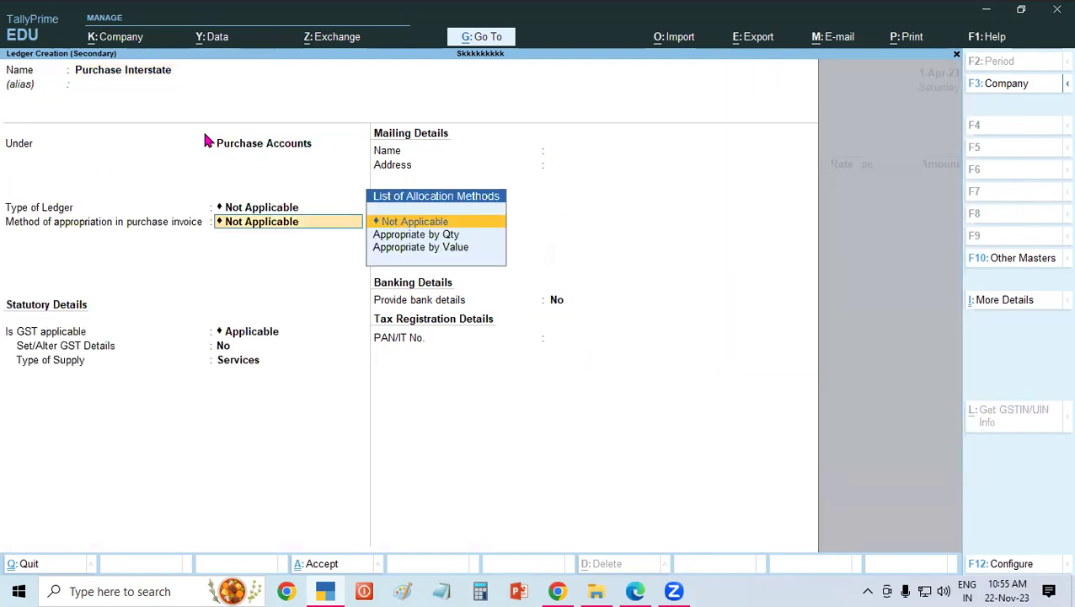
{"action": "key", "text": "Return"}
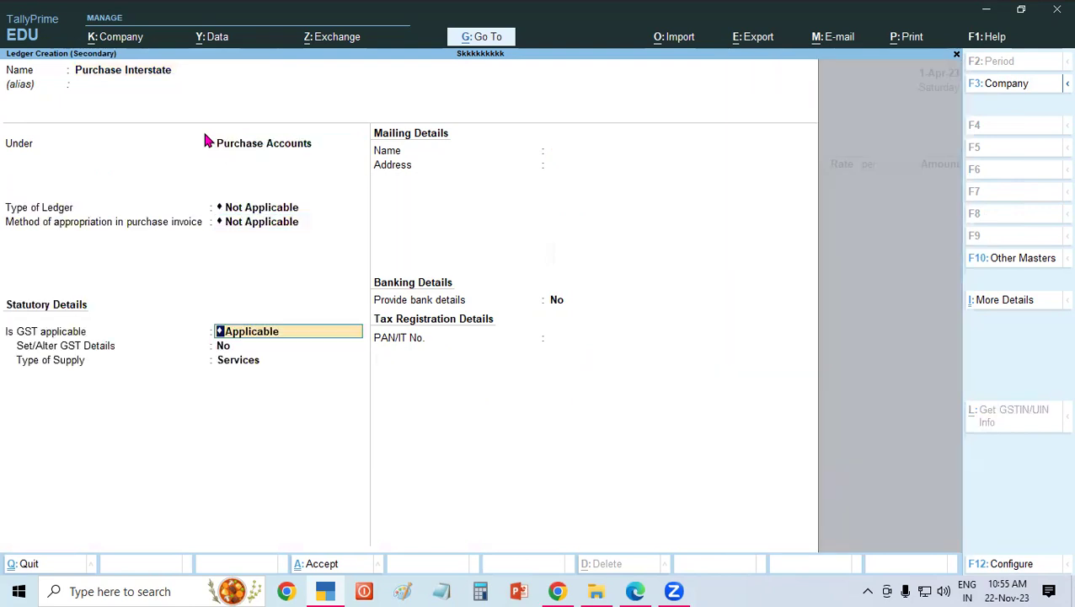
{"action": "key", "text": "Return"}
{"action": "key", "text": "Return"}
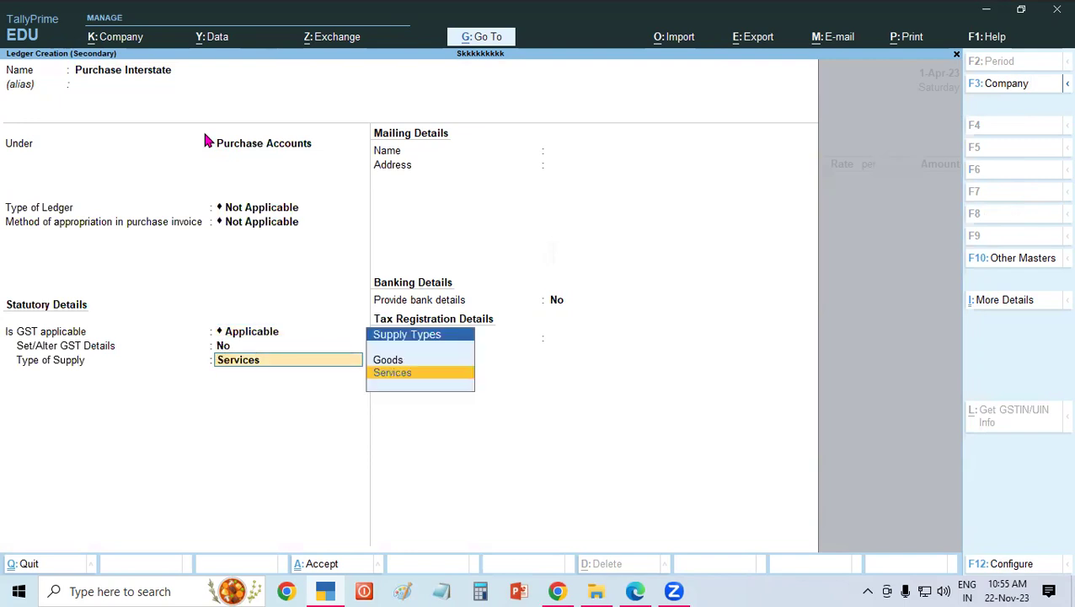
{"action": "key", "text": "Up"}
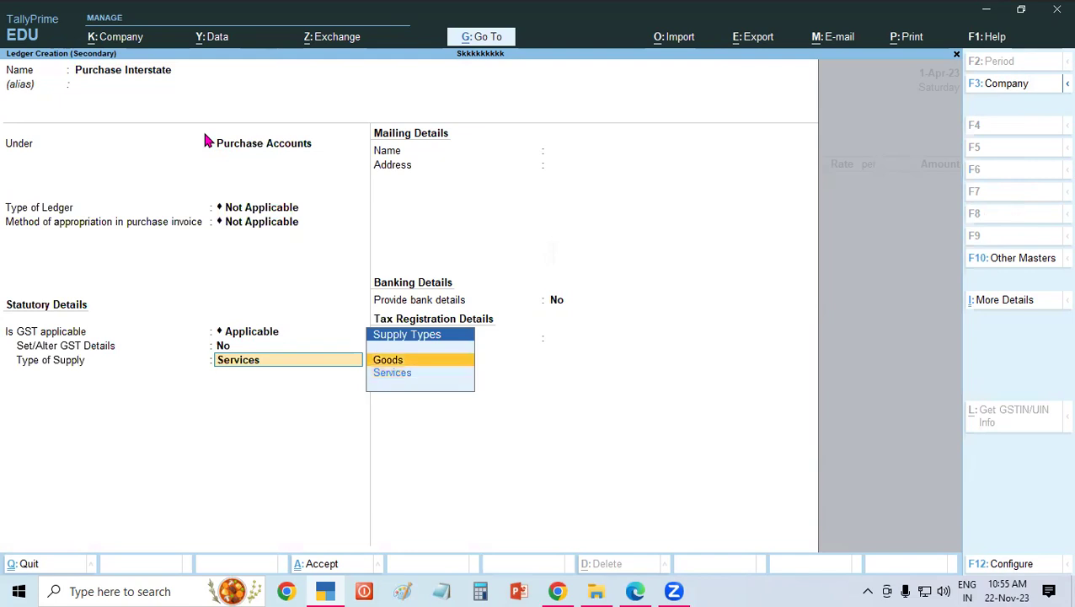
{"action": "key", "text": "Return"}
{"action": "key", "text": "ctrl+a"}
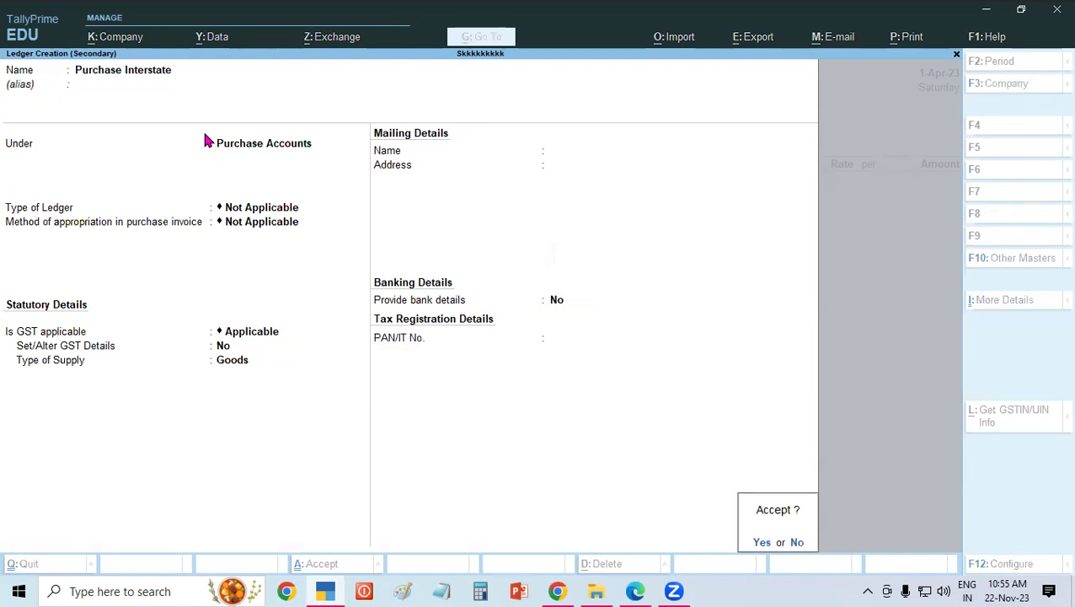
{"action": "key", "text": "y"}
{"action": "key", "text": "Return"}
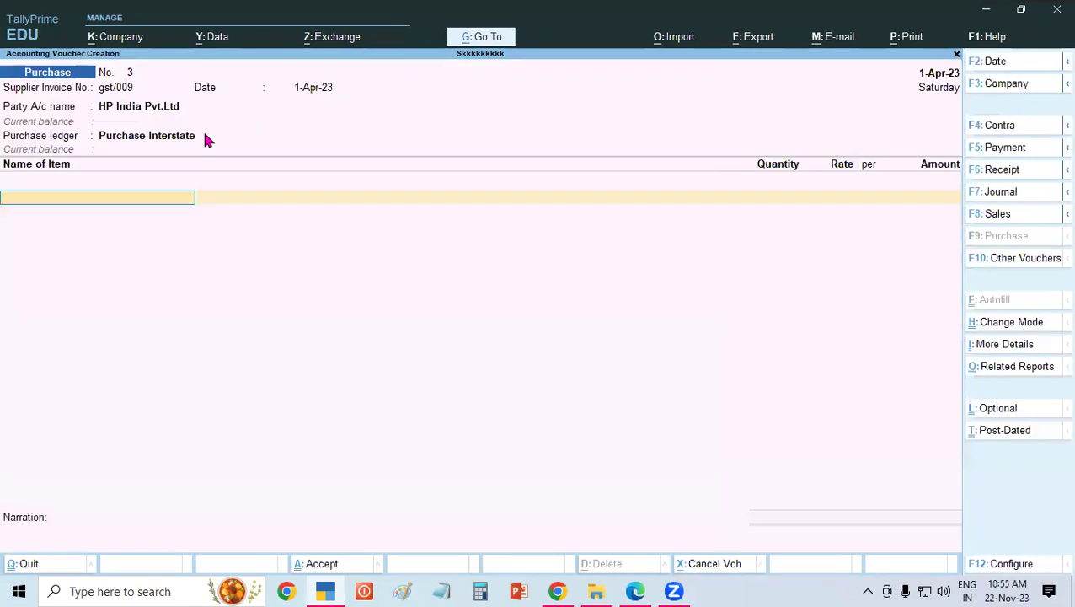
Step: Begin a new stock item named HP Corei3 laptop, copying the name from the exercise PDF
{"action": "key", "text": "alt+c"}
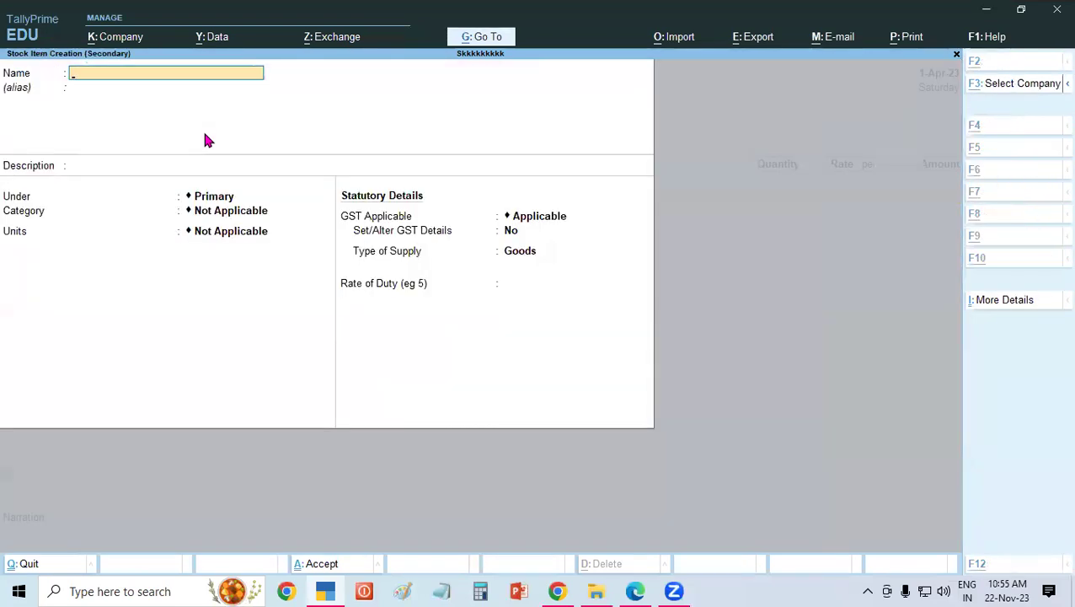
{"action": "key", "text": "alt+Tab"}
{"action": "left_click_drag", "start_coordinate": [263, 411], "coordinate": [394, 413]}
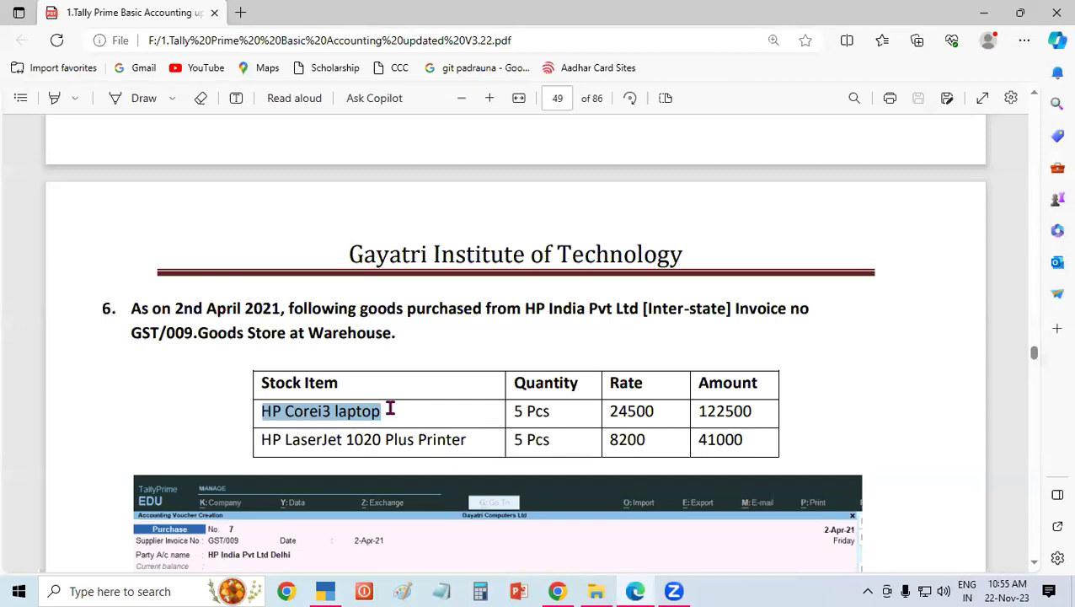
{"action": "key", "text": "ctrl+c"}
{"action": "key", "text": "alt+Tab"}
{"action": "key", "text": "ctrl+alt+v"}
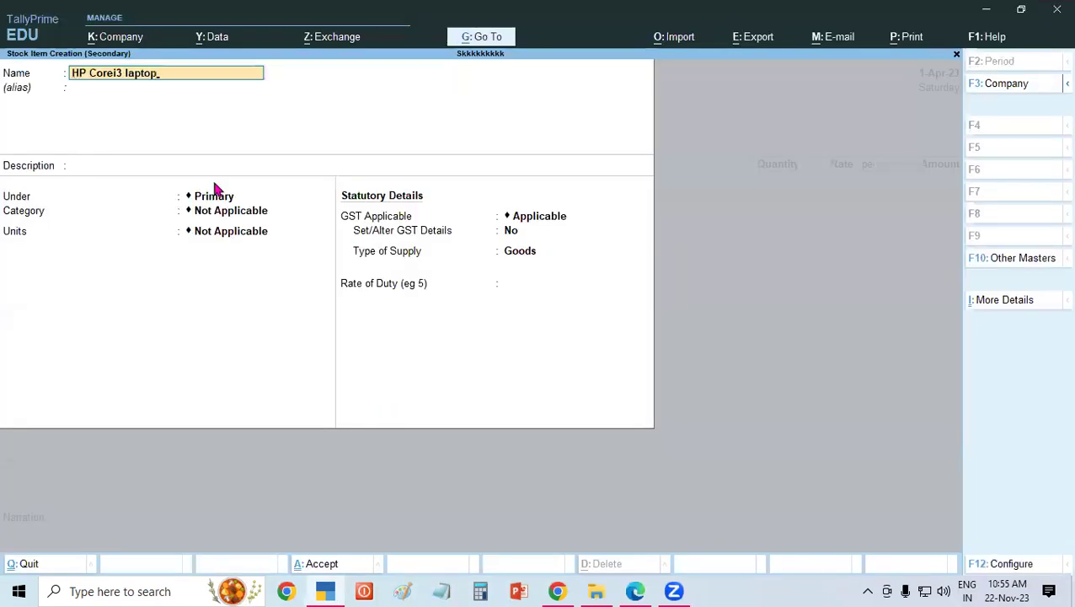
{"action": "key", "text": "Return"}
{"action": "key", "text": "Return"}
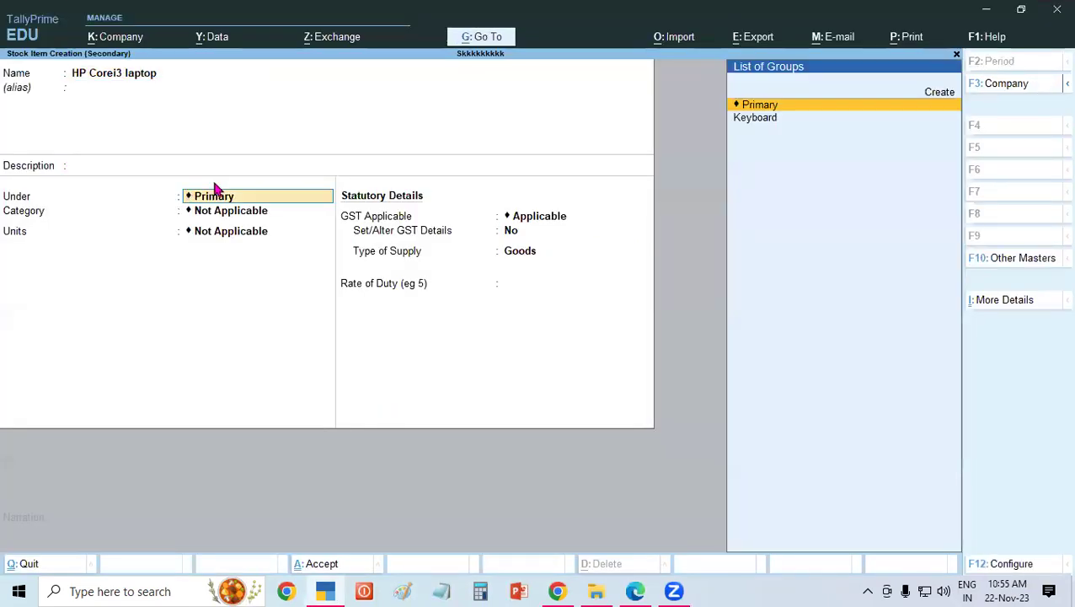
Step: Create a stock group named Laptop under Primary without adding item quantities, and enable its GST details
{"action": "key", "text": "alt+c"}
{"action": "type", "text": "La"}
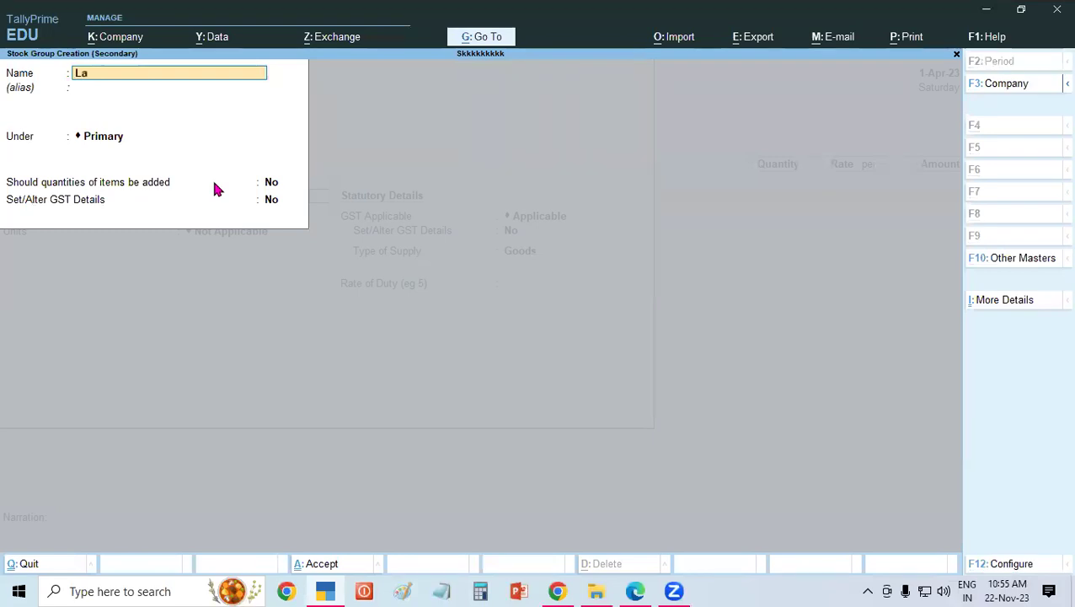
{"action": "type", "text": "ptop"}
{"action": "key", "text": "Return"}
{"action": "key", "text": "Return"}
{"action": "key", "text": "Return"}
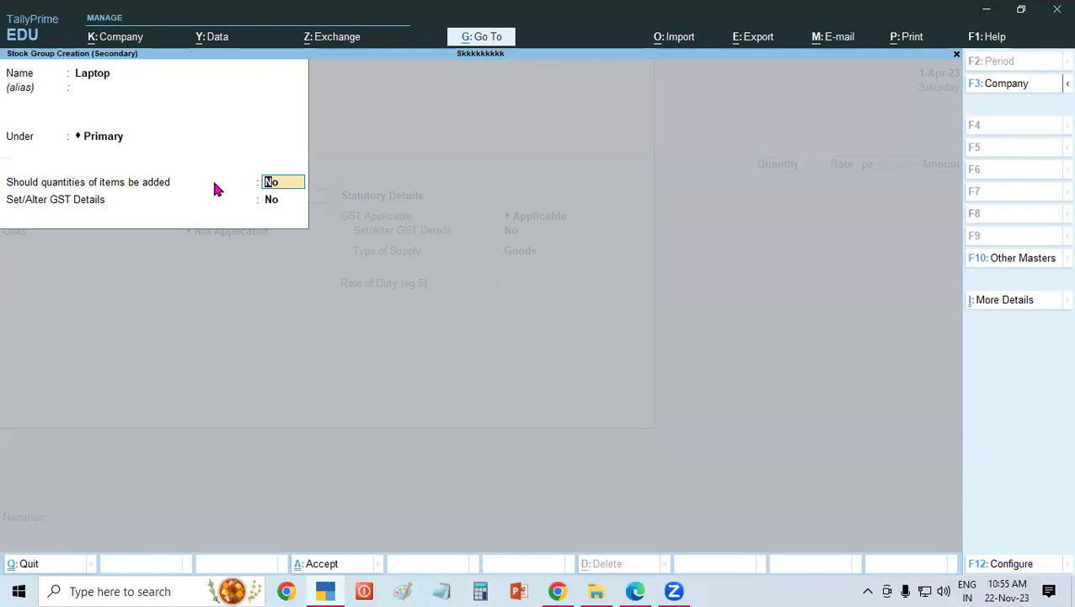
{"action": "key", "text": "Return"}
{"action": "type", "text": "y"}
{"action": "key", "text": "Return"}
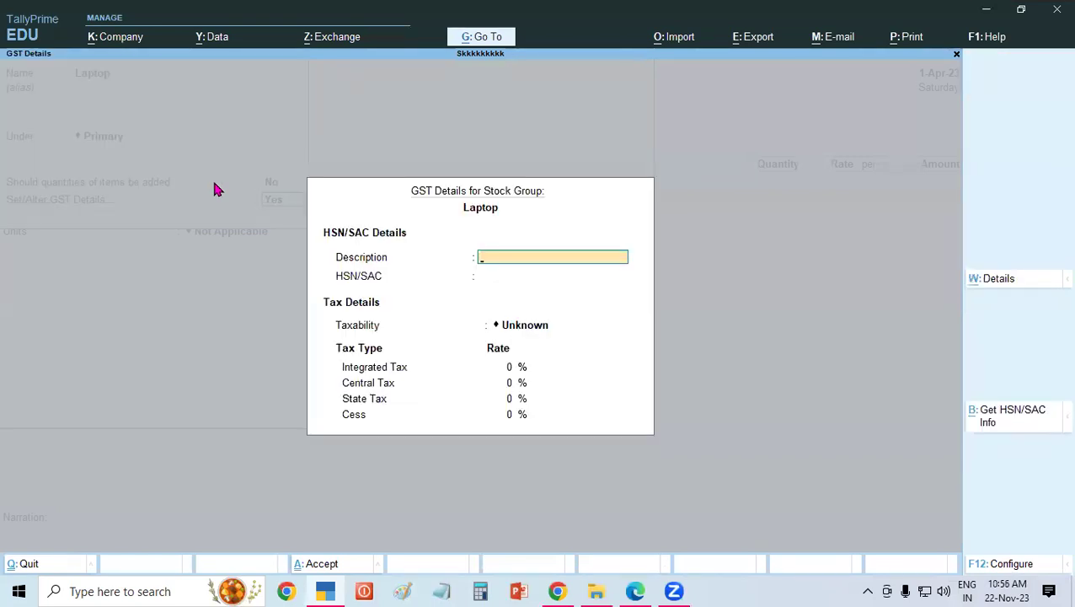
Step: Set the Laptop group's GST description to Laptop, HSN/SAC 8471, taxability Taxable and integrated tax 18%, and save the group
{"action": "type", "text": "Laptop"}
{"action": "key", "text": "Return"}
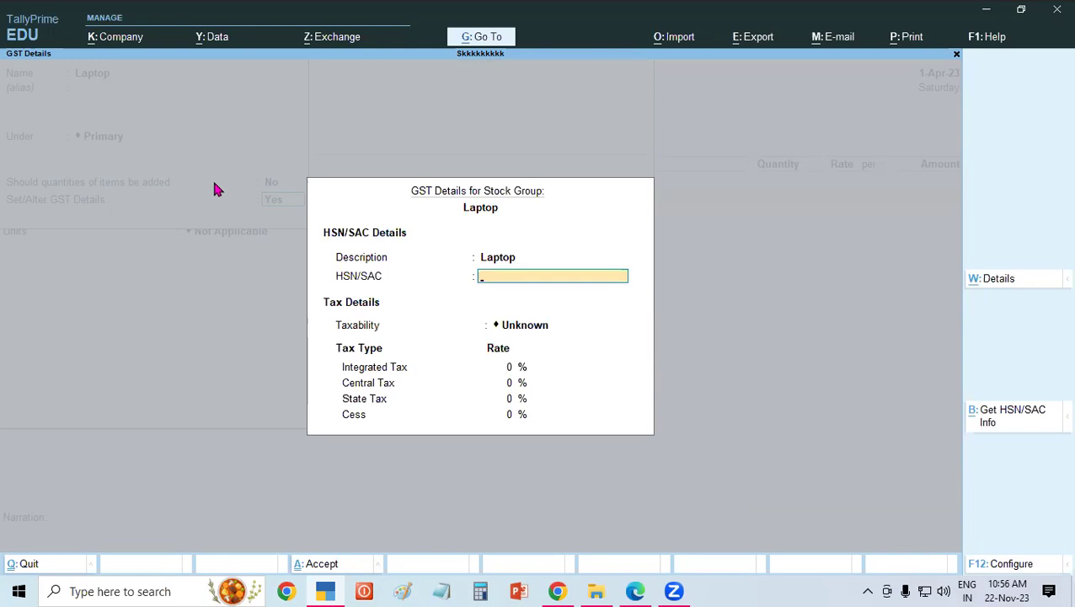
{"action": "type", "text": "8471"}
{"action": "key", "text": "Return"}
{"action": "type", "text": "T"}
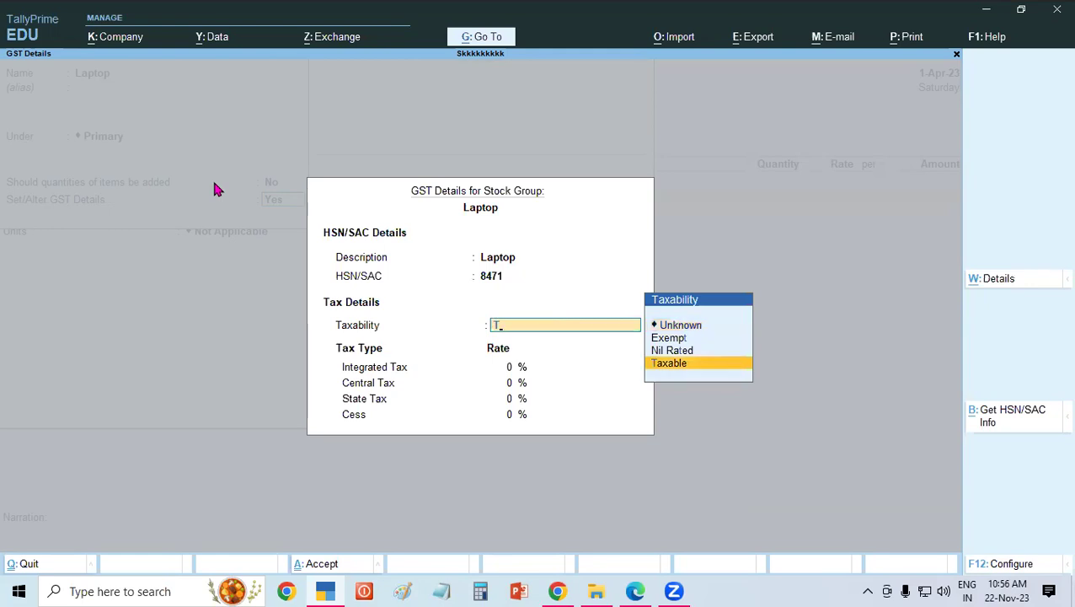
{"action": "key", "text": "Return"}
{"action": "type", "text": "18"}
{"action": "key", "text": "Return"}
{"action": "key", "text": "Return"}
{"action": "key", "text": "Return"}
{"action": "key", "text": "Return"}
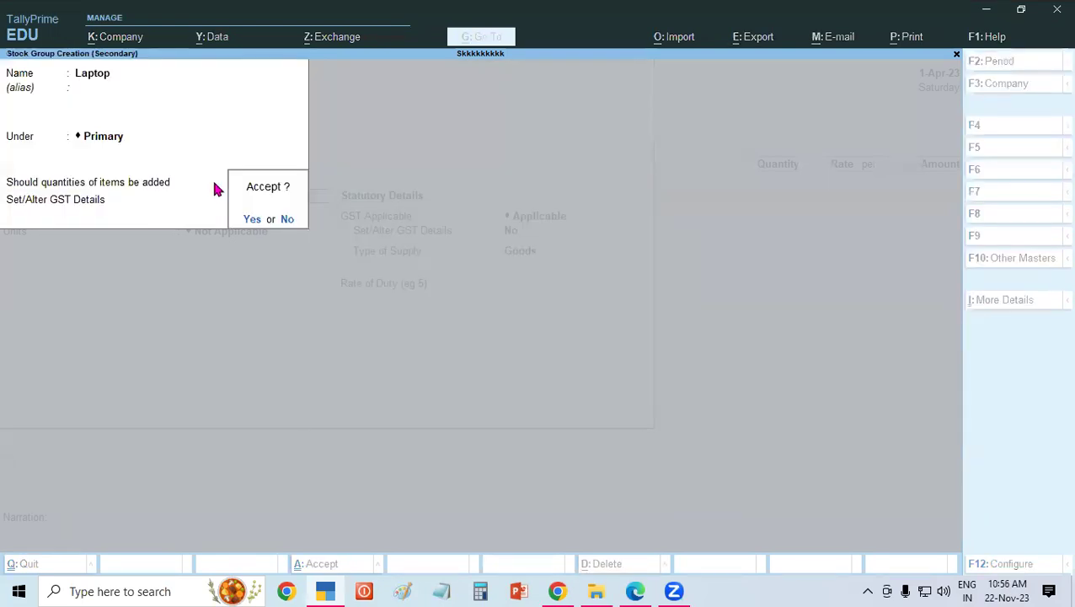
{"action": "key", "text": "Return"}
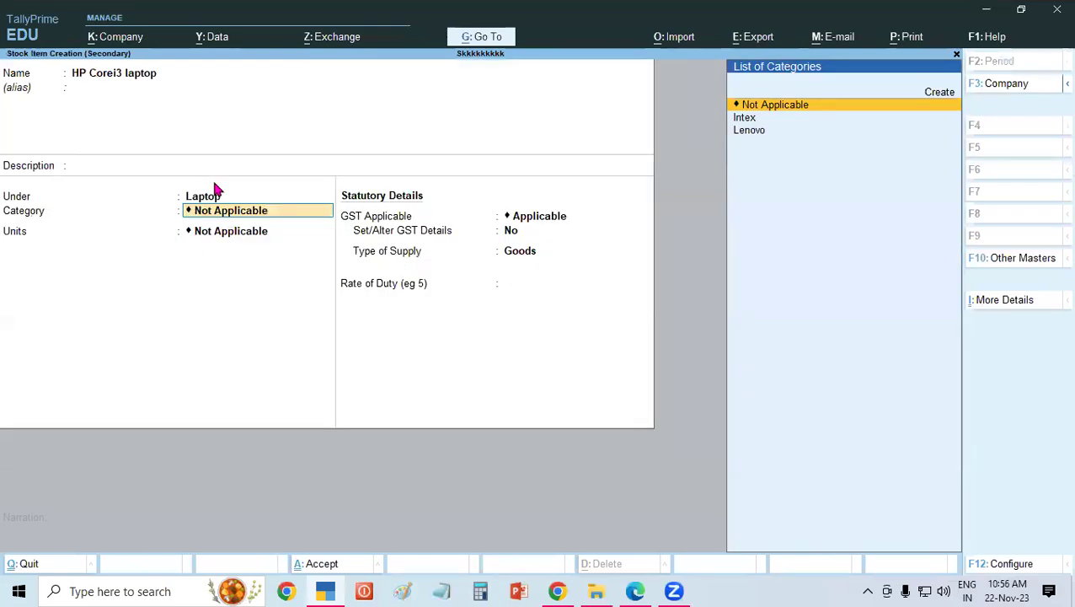
Step: Create a stock category named Hp under Primary and assign it to the HP Corei3 laptop
{"action": "key", "text": "alt+c"}
{"action": "type", "text": "Hp"}
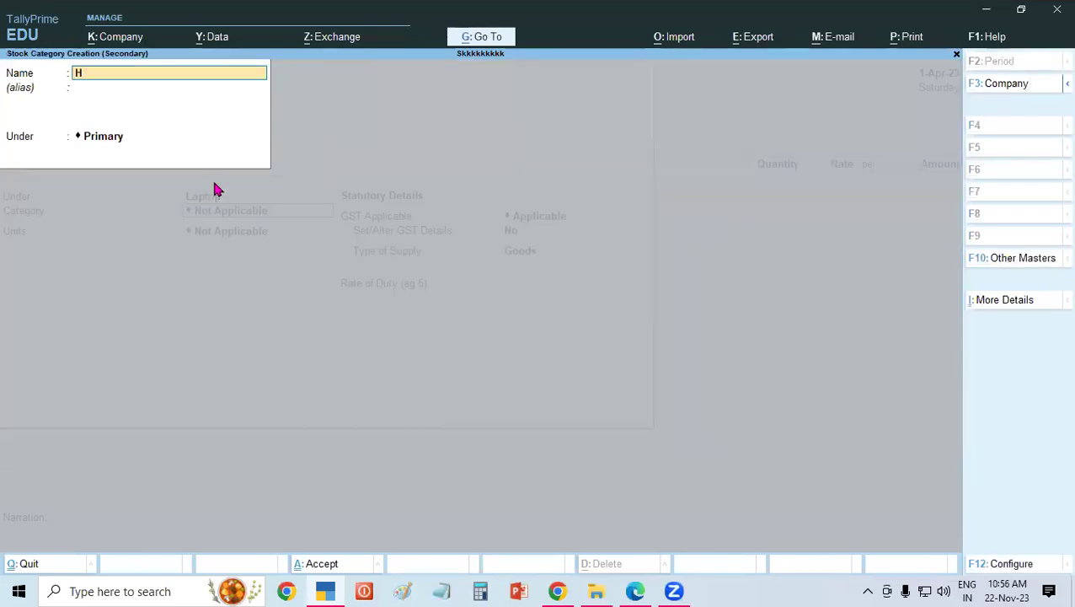
{"action": "key", "text": "Return"}
{"action": "key", "text": "Return"}
{"action": "key", "text": "Return"}
{"action": "key", "text": "Return"}
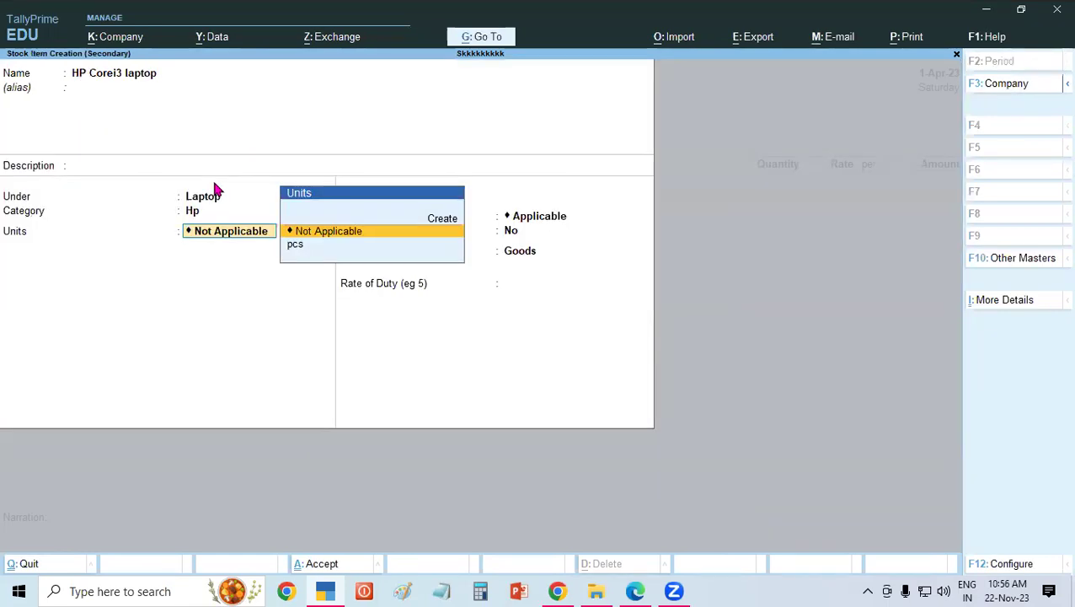
Step: Set the laptop's unit to pcs, keep the default GST settings with supply type Goods, and save it into the voucher
{"action": "key", "text": "Down"}
{"action": "key", "text": "Return"}
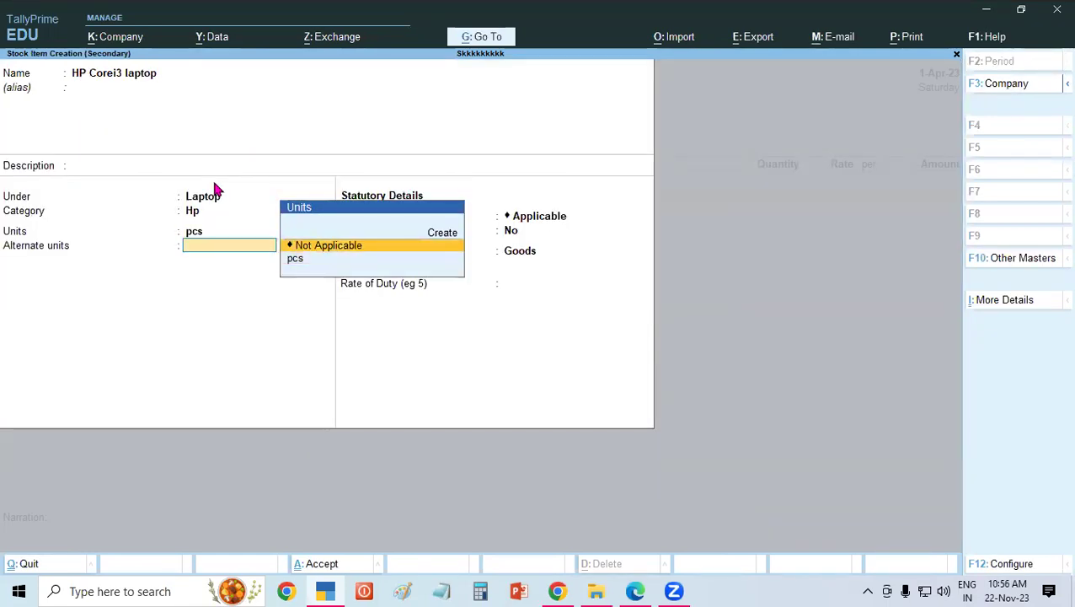
{"action": "key", "text": "Return"}
{"action": "key", "text": "Return"}
{"action": "key", "text": "Return"}
{"action": "key", "text": "Return"}
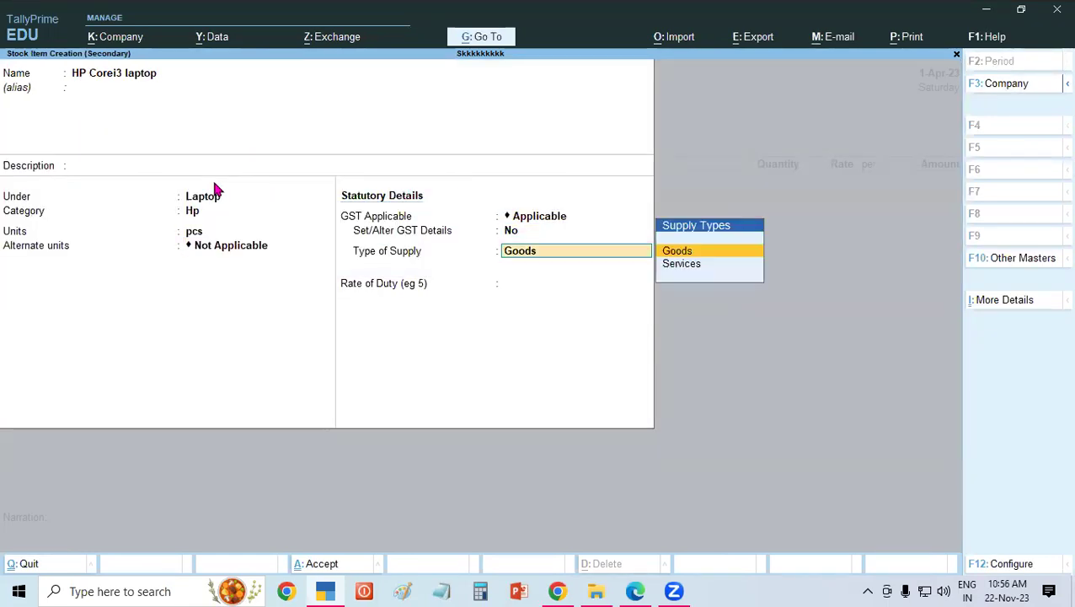
{"action": "key", "text": "Return"}
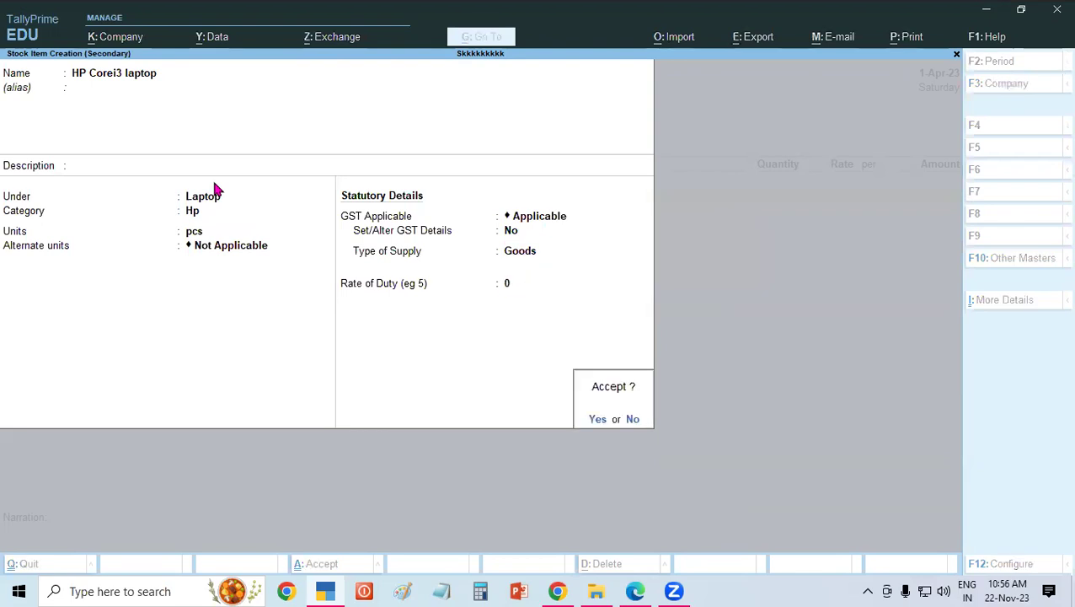
{"action": "key", "text": "Return"}
{"action": "key", "text": "Return"}
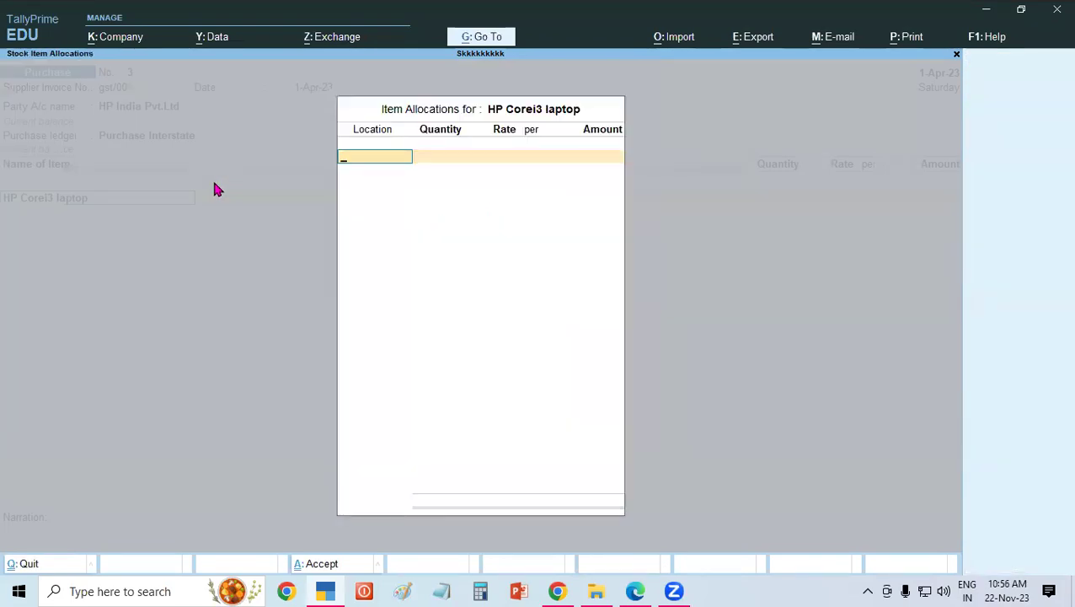
Step: Allocate 5 pcs of the HP Corei3 laptop to the Warehouse location
{"action": "key", "text": "Down"}
{"action": "key", "text": "Down"}
{"action": "key", "text": "Down"}
{"action": "key", "text": "Down"}
{"action": "key", "text": "Down"}
{"action": "key", "text": "Down"}
{"action": "key", "text": "Return"}
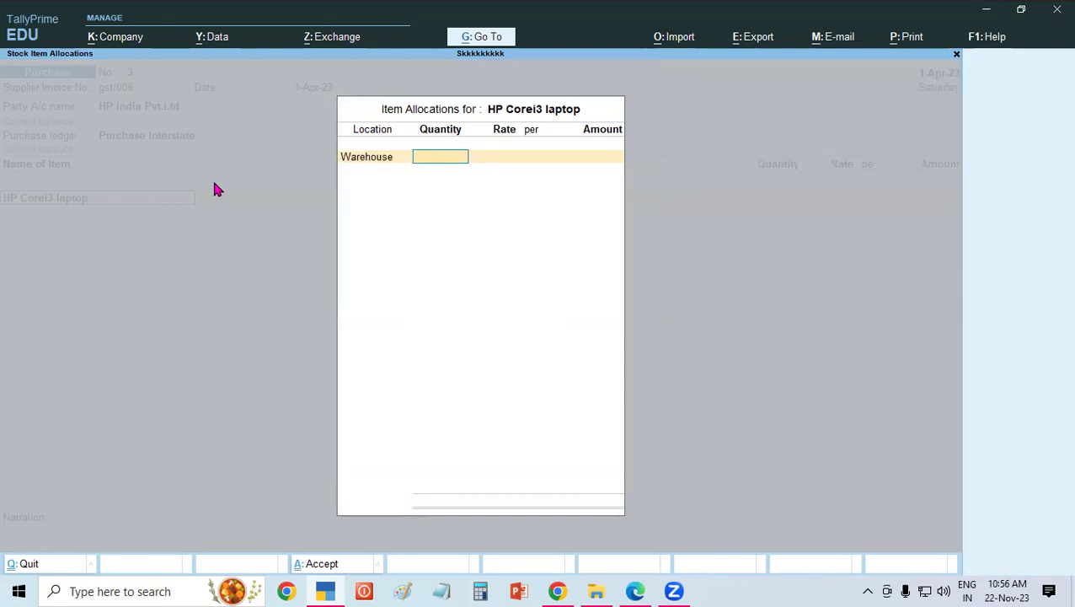
{"action": "type", "text": "5"}
{"action": "key", "text": "Return"}
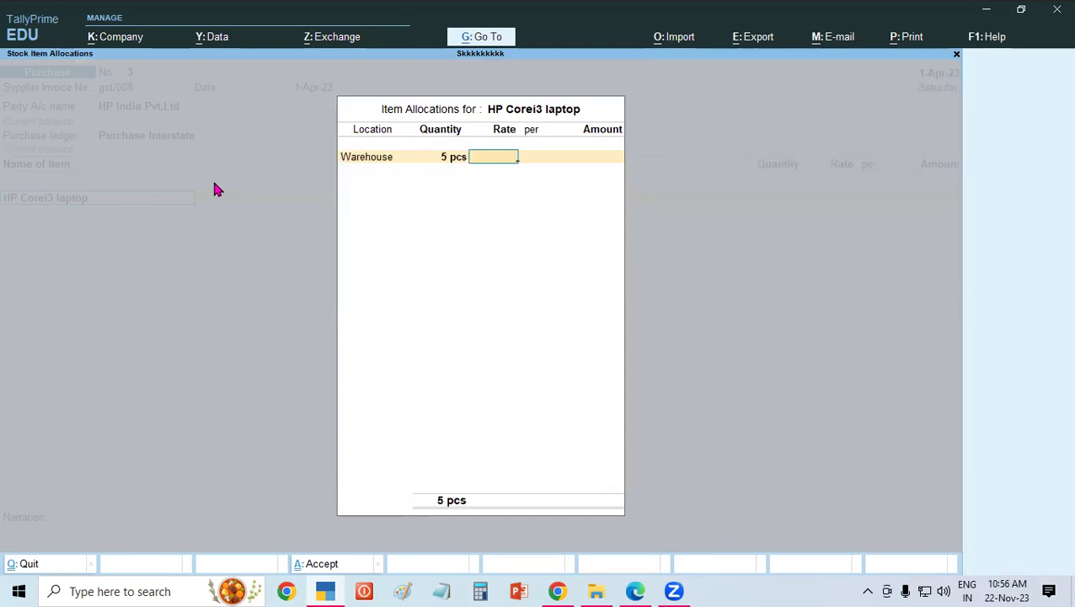
Step: Set the laptop's rate to 24,500 per pcs and accept the item allocation
{"action": "type", "text": "14"}
{"action": "key", "text": "BackSpace"}
{"action": "key", "text": "BackSpace"}
{"action": "type", "text": "24500"}
{"action": "key", "text": "Return"}
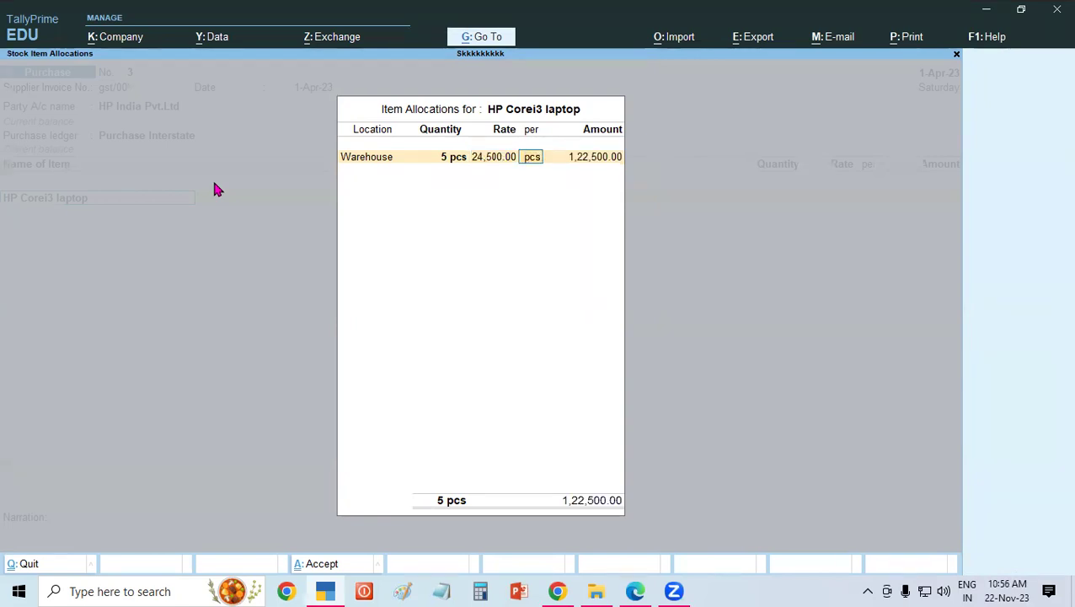
{"action": "key", "text": "Return"}
{"action": "key", "text": "Return"}
{"action": "key", "text": "Return"}
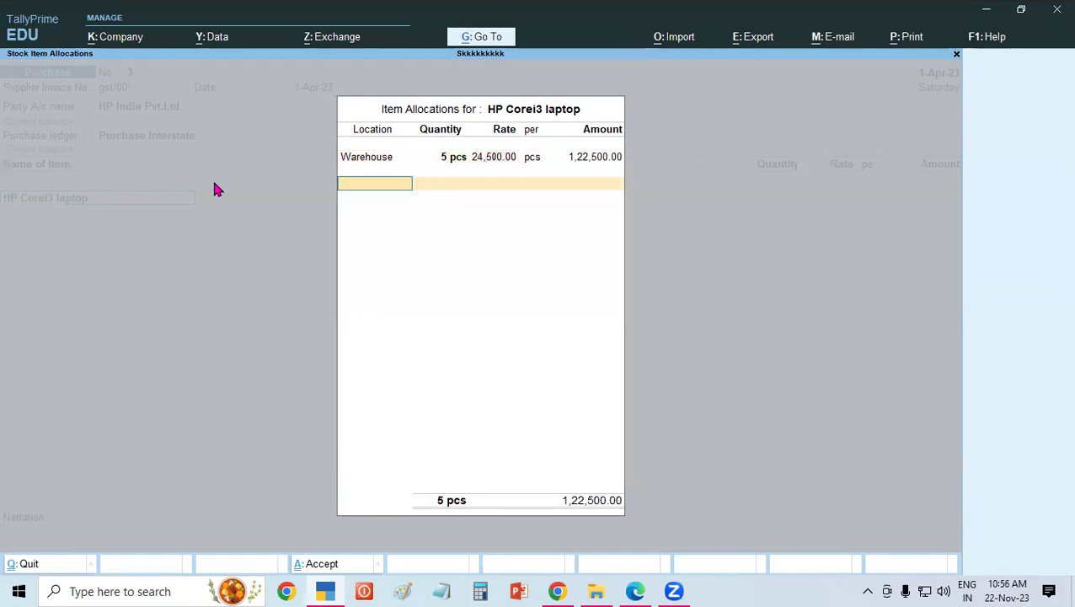
{"action": "key", "text": "Return"}
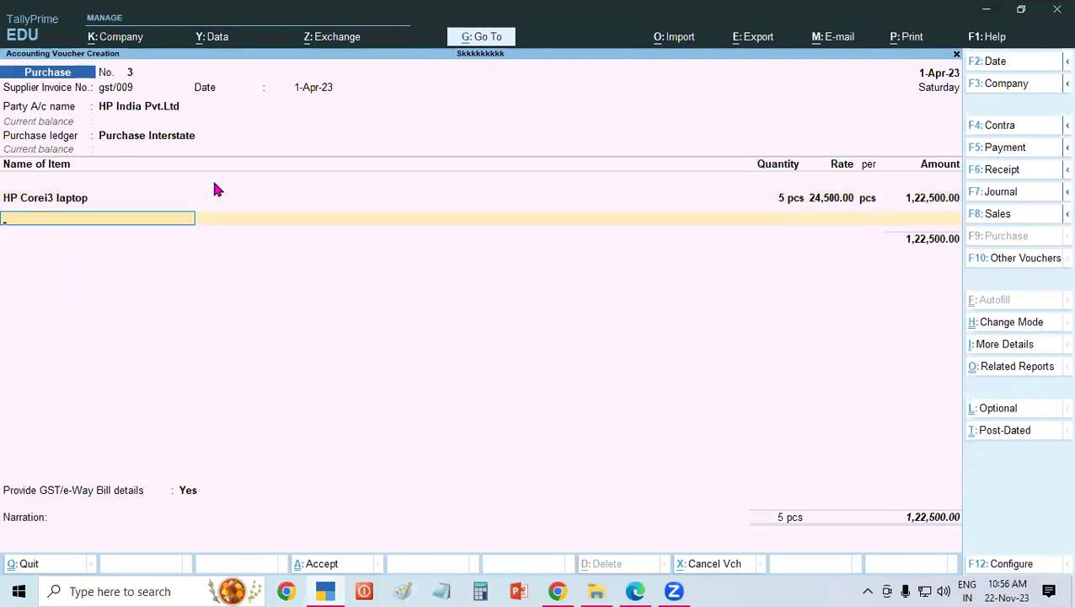
Step: Begin a second stock item named HP LaserJet 1020 Plus Printer, copying the name from the exercise PDF
{"action": "key", "text": "alt+c"}
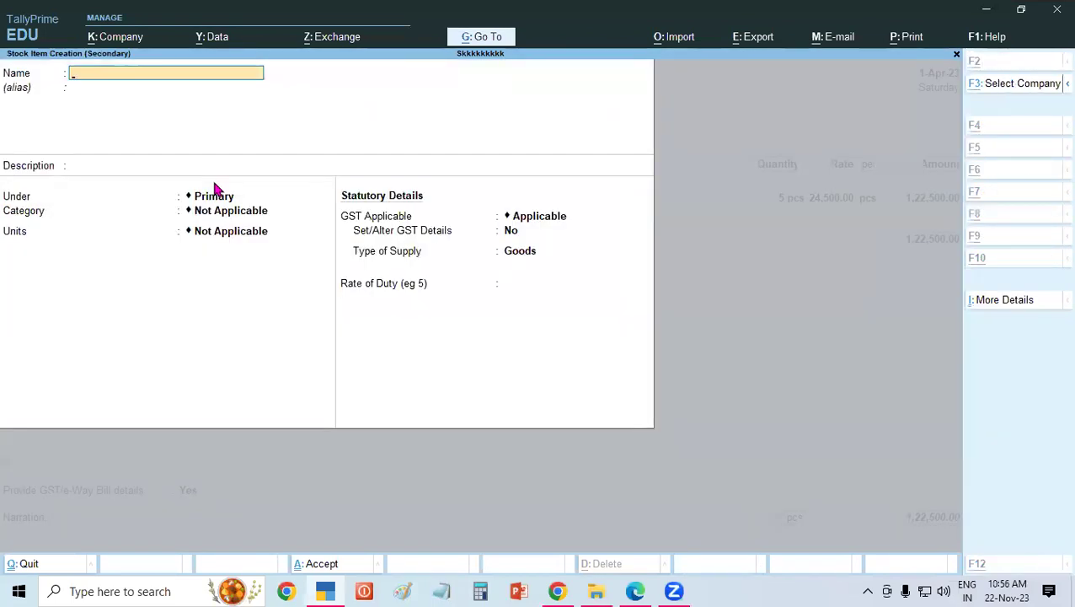
{"action": "key", "text": "alt+Tab"}
{"action": "left_click_drag", "start_coordinate": [259, 438], "coordinate": [462, 439]}
{"action": "right_click", "coordinate": [462, 439]}
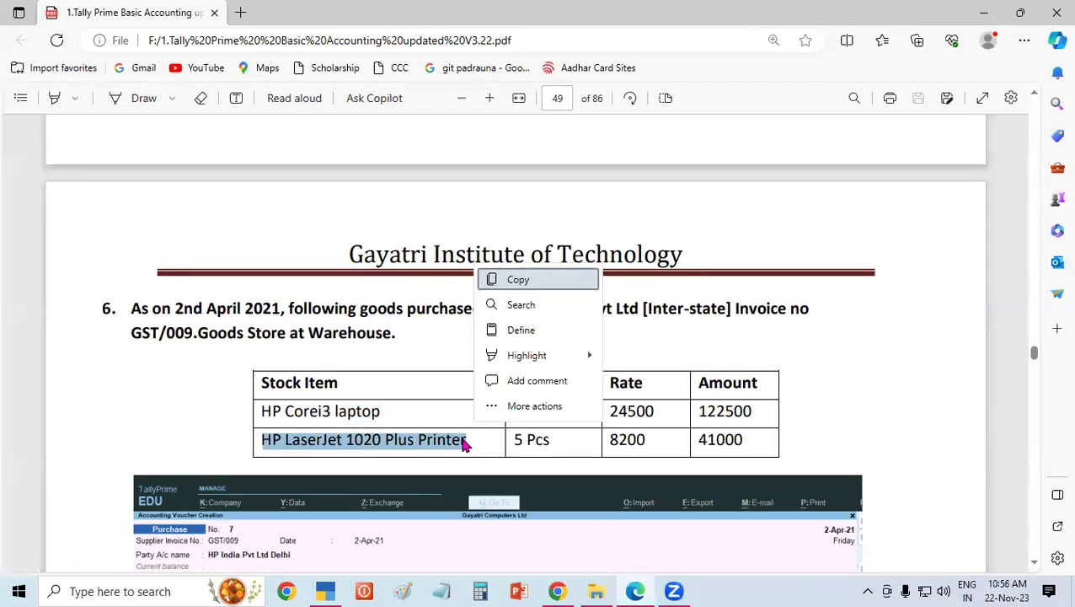
{"action": "key", "text": "ctrl+c"}
{"action": "key", "text": "alt+Tab"}
{"action": "key", "text": "ctrl+v"}
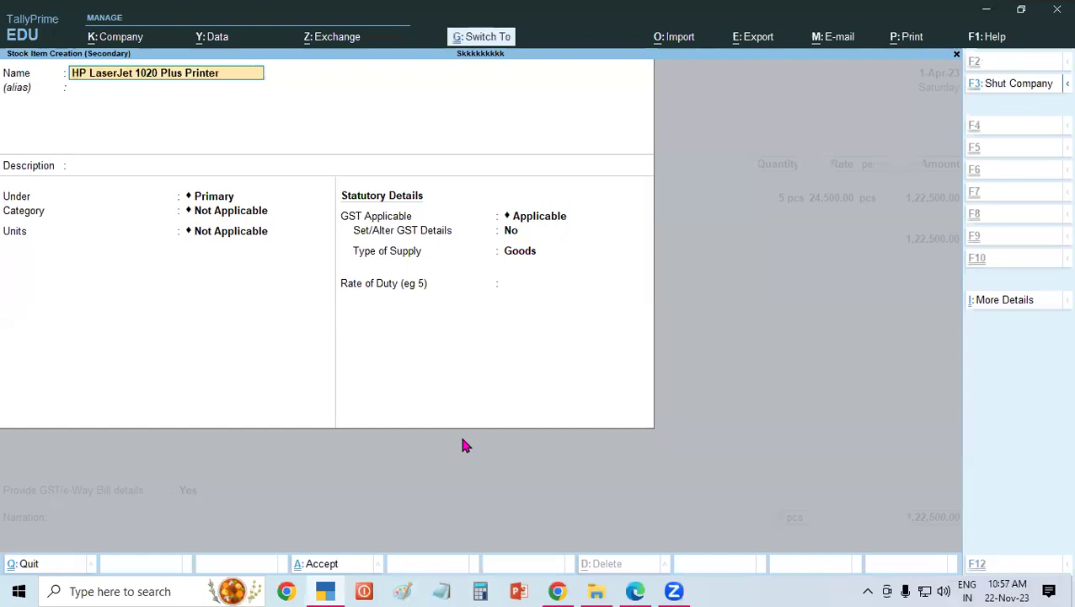
{"action": "key", "text": "Return"}
{"action": "key", "text": "Return"}
{"action": "key", "text": "Return"}
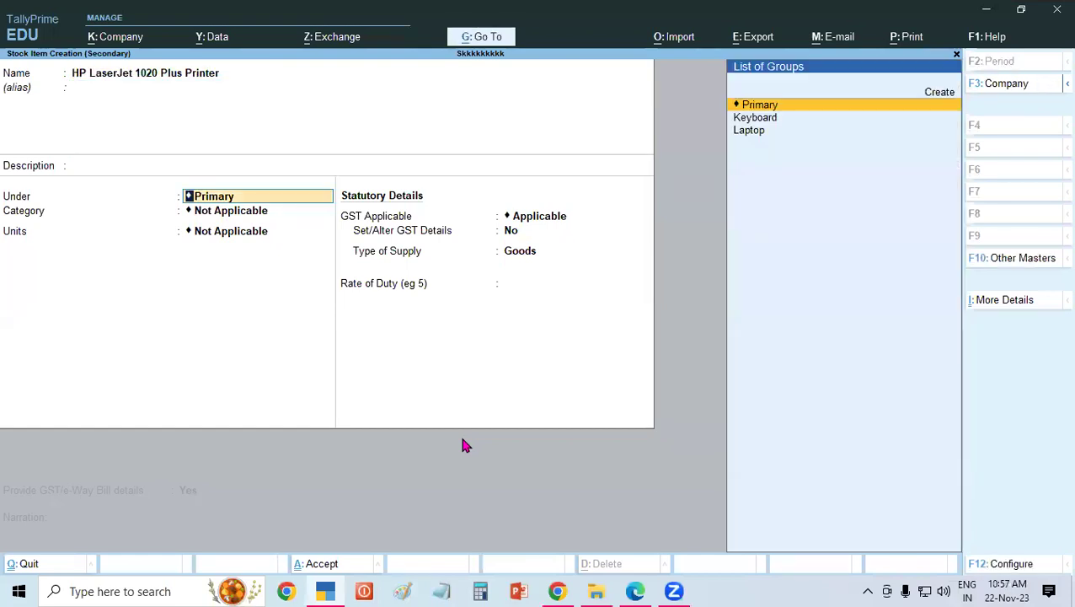
Step: Create a stock group named Printer under Primary without adding item quantities, and enable its GST details
{"action": "key", "text": "alt+c"}
{"action": "type", "text": "Printer"}
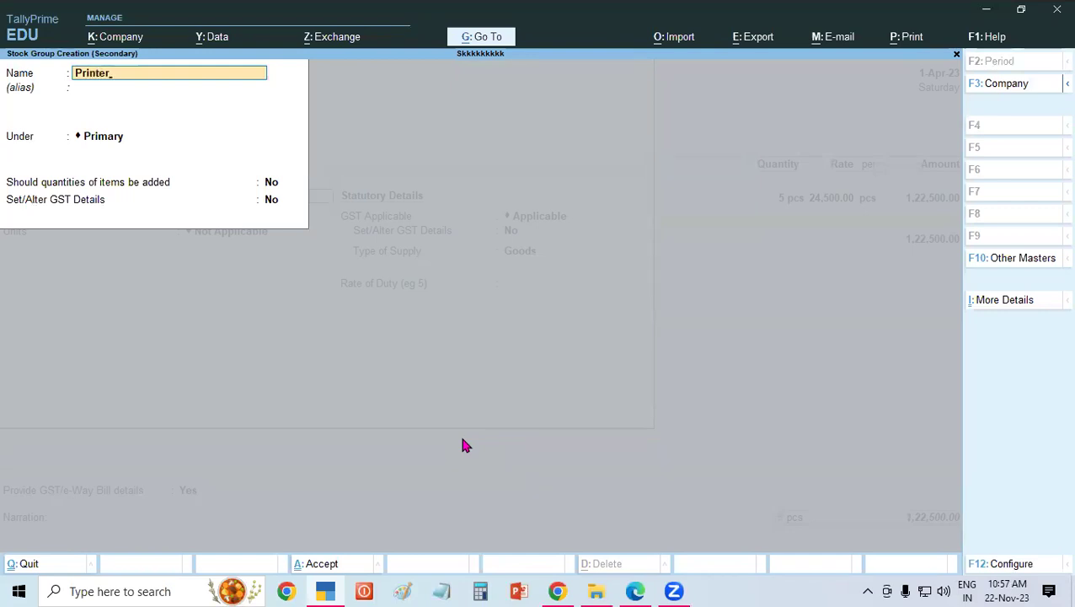
{"action": "key", "text": "Return"}
{"action": "key", "text": "Return"}
{"action": "key", "text": "Return"}
{"action": "key", "text": "Return"}
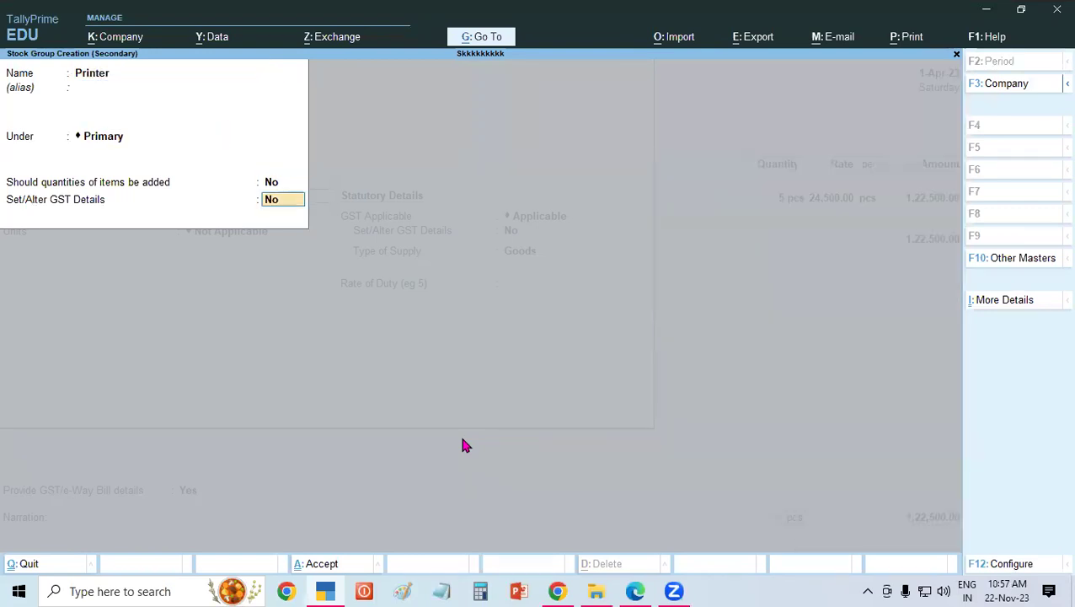
{"action": "key", "text": "y"}
{"action": "key", "text": "Return"}
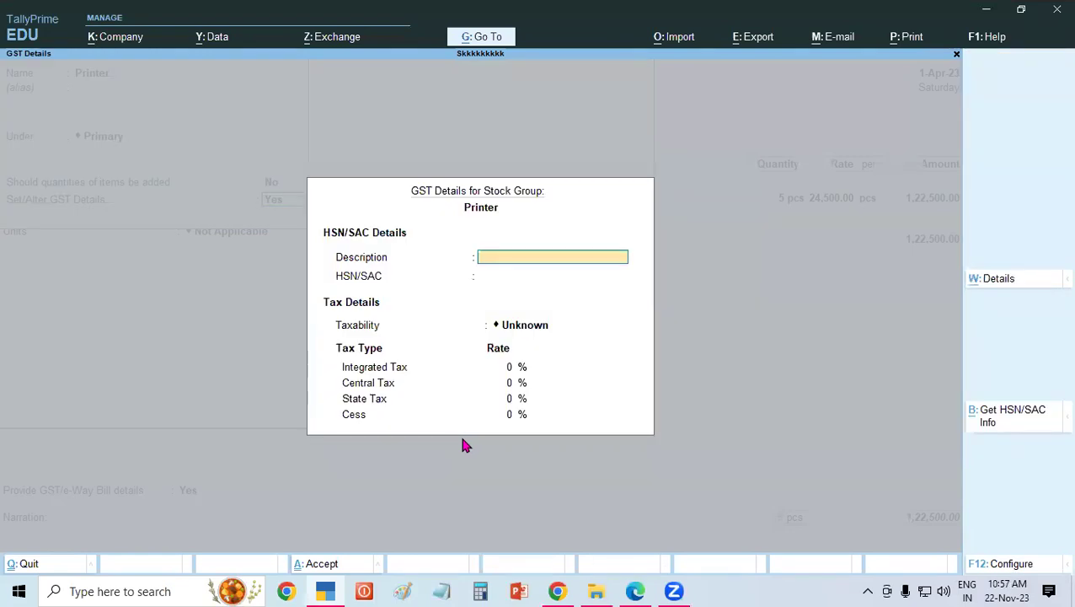
Step: Enter Printer as the group's GST description and 847160 as its HSN/SAC code
{"action": "type", "text": "Printer"}
{"action": "key", "text": "Return"}
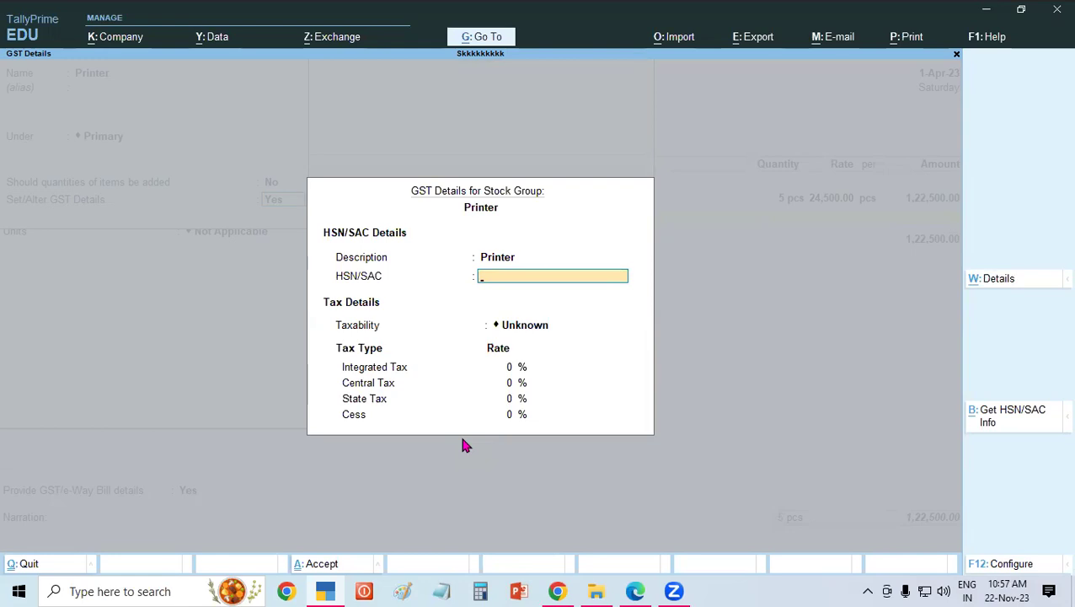
{"action": "type", "text": "84706"}
{"action": "key", "text": "BackSpace"}
{"action": "key", "text": "BackSpace"}
{"action": "type", "text": "160"}
{"action": "key", "text": "Return"}
Step: Set the Printer group's taxability to Taxable with integrated tax at 18%, and save the group
{"action": "key", "text": "Down"}
{"action": "key", "text": "Down"}
{"action": "key", "text": "Down"}
{"action": "key", "text": "Return"}
{"action": "type", "text": "18"}
{"action": "key", "text": "Return"}
{"action": "key", "text": "Return"}
{"action": "key", "text": "Return"}
{"action": "key", "text": "Return"}
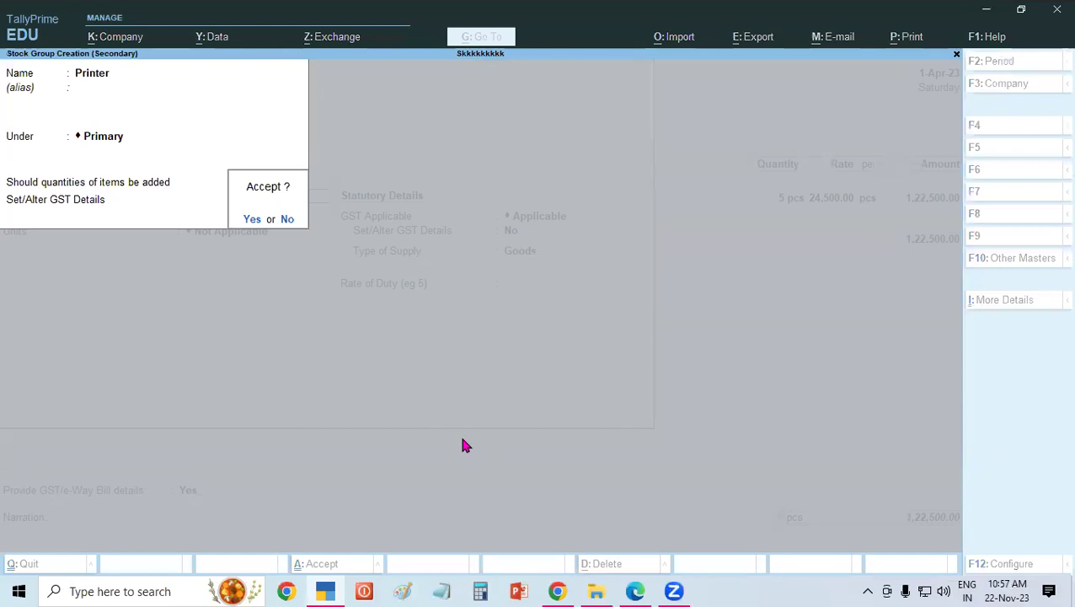
{"action": "key", "text": "Return"}
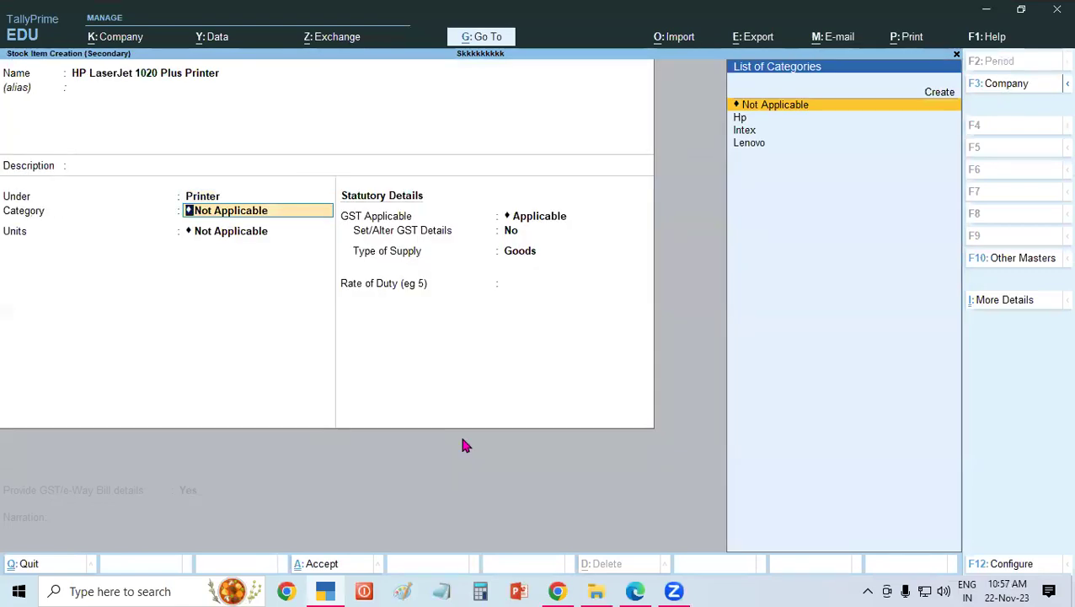
Step: Assign the printer to category Hp with unit pcs, keep the default GST settings, and save it into the voucher
{"action": "key", "text": "Down"}
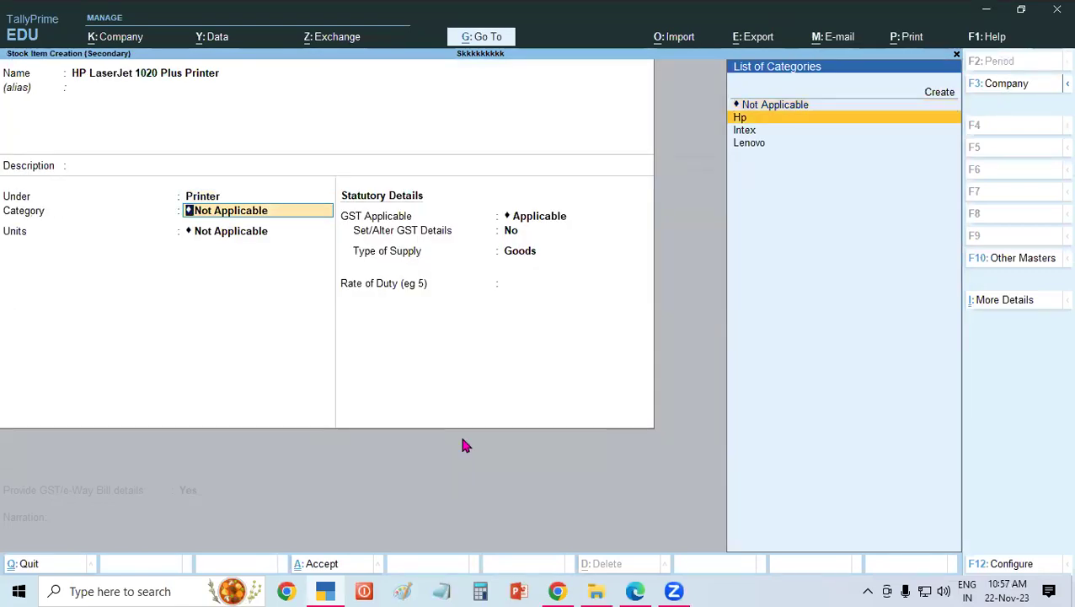
{"action": "key", "text": "Return"}
{"action": "key", "text": "Down"}
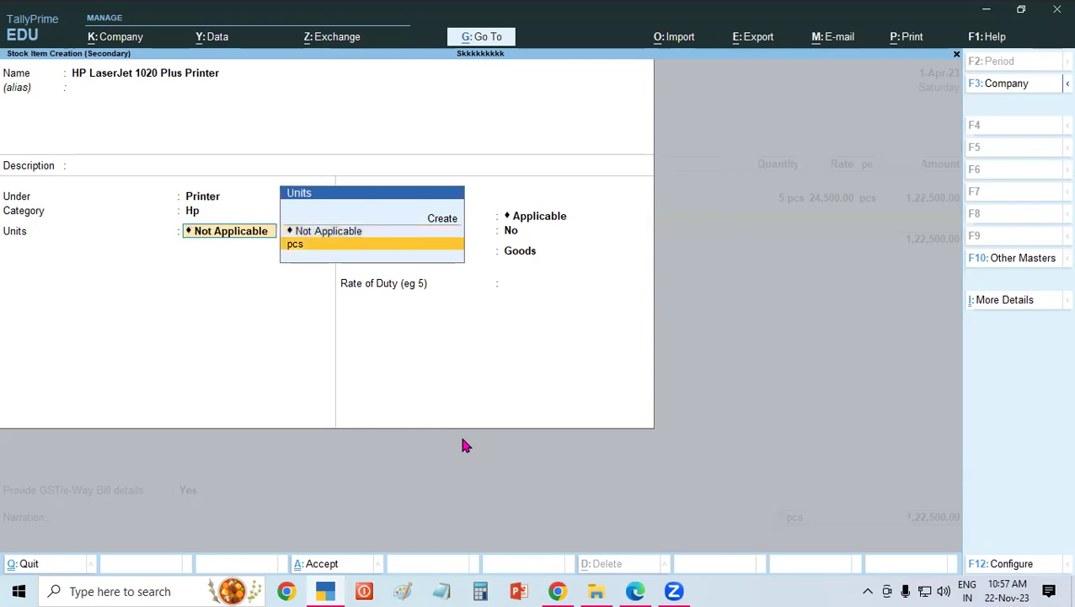
{"action": "key", "text": "Return"}
{"action": "key", "text": "Return"}
{"action": "key", "text": "Return"}
{"action": "key", "text": "Return"}
{"action": "key", "text": "Return"}
{"action": "key", "text": "Return"}
{"action": "key", "text": "Return"}
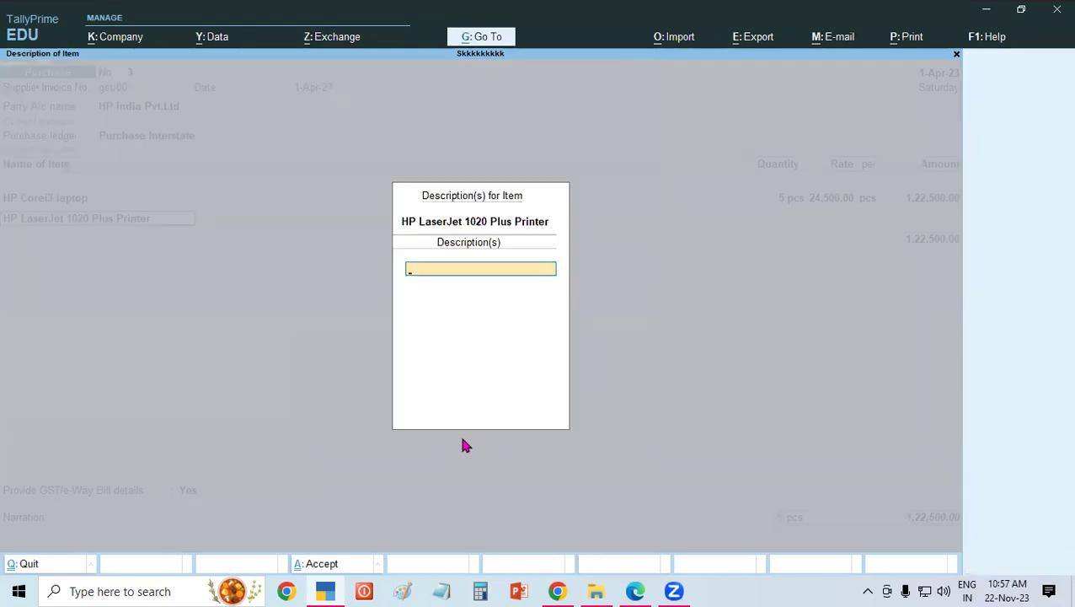
Step: Leave the HP LaserJet 1020 Plus Printer's description blank and allocate the item to the Warehouse location
{"action": "key", "text": "Return"}
{"action": "key", "text": "Down"}
{"action": "key", "text": "Down"}
{"action": "key", "text": "Down"}
{"action": "key", "text": "Down"}
{"action": "key", "text": "Down"}
{"action": "key", "text": "Return"}
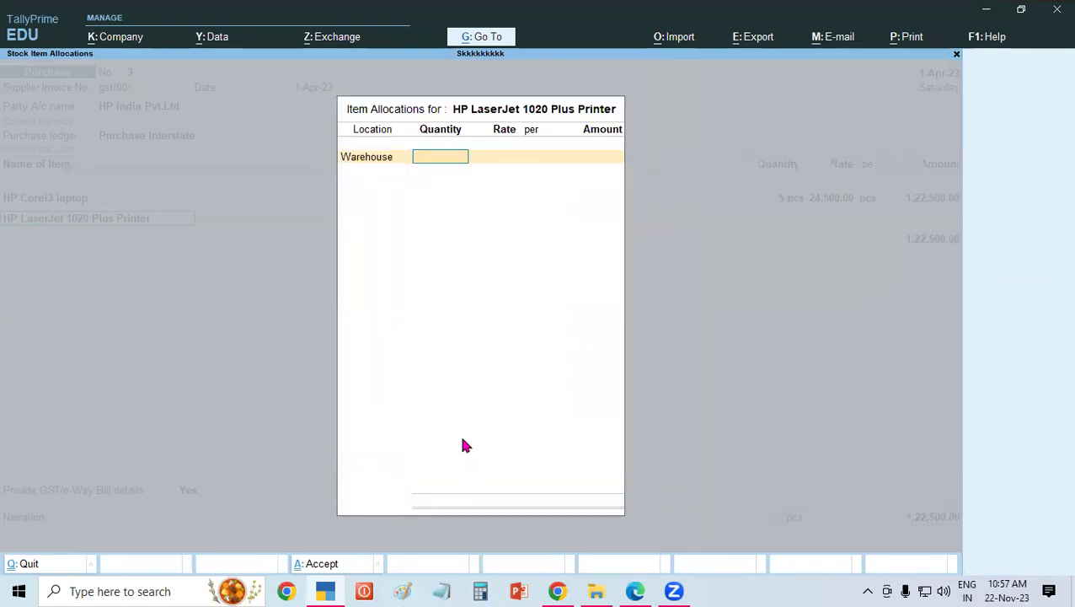
Step: Enter a printer quantity of 5 pcs at a rate of 8,200 per pcs and complete the item line
{"action": "type", "text": "5"}
{"action": "key", "text": "Return"}
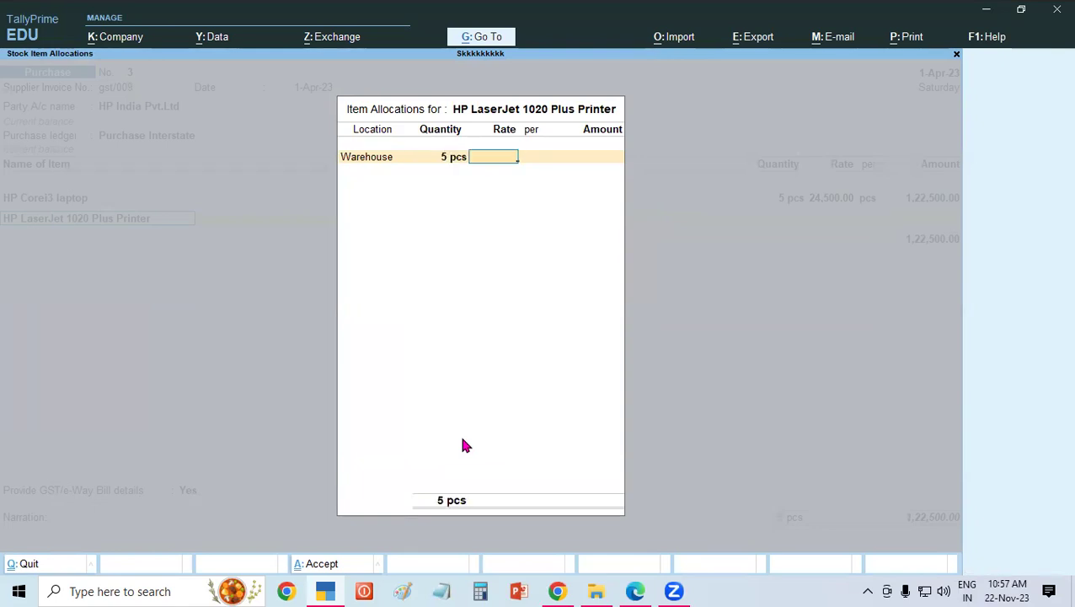
{"action": "type", "text": "8200"}
{"action": "key", "text": "Return"}
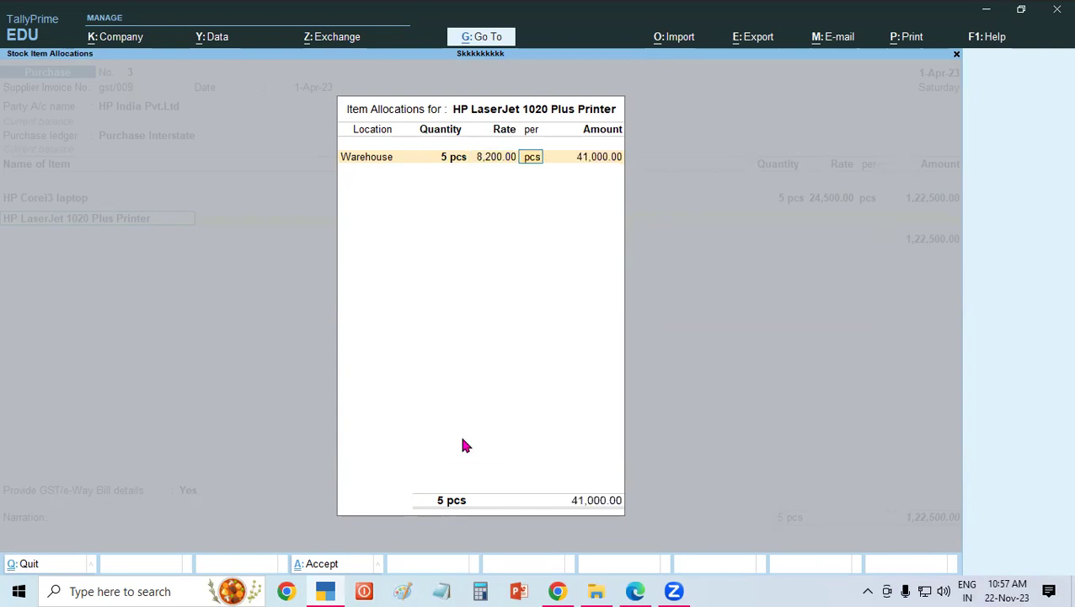
{"action": "key", "text": "Return"}
{"action": "key", "text": "Return"}
{"action": "key", "text": "Return"}
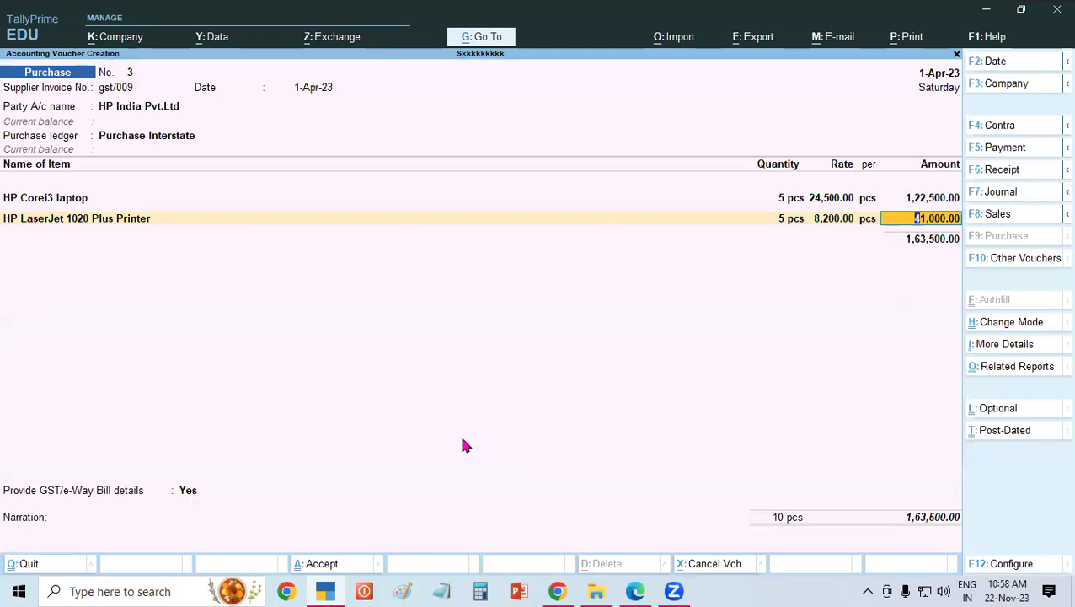
{"action": "key", "text": "Return"}
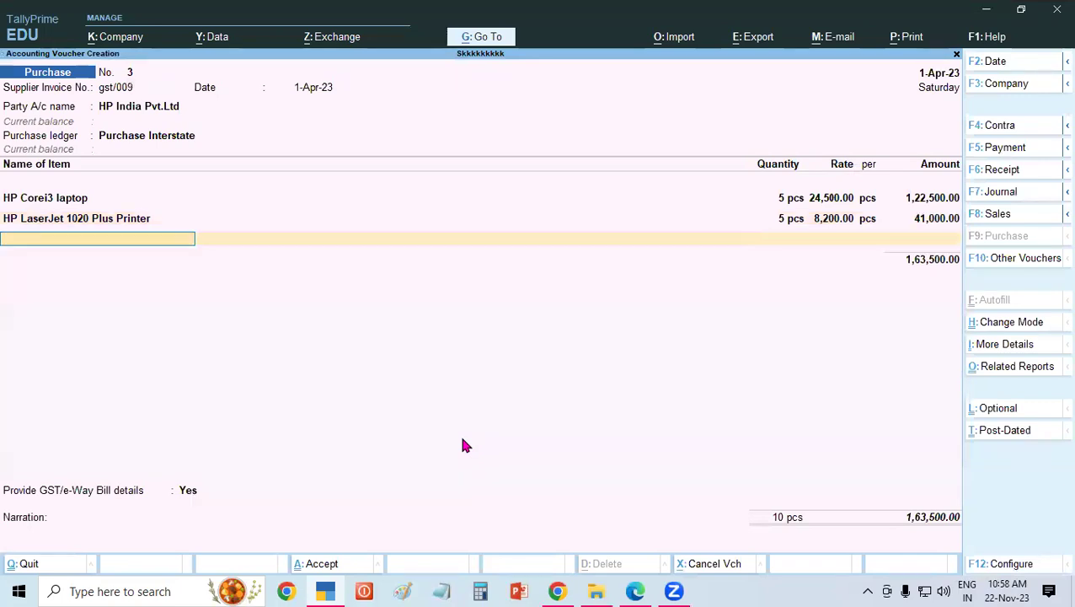
{"action": "type", "text": "Ce"}
{"action": "key", "text": "Return"}
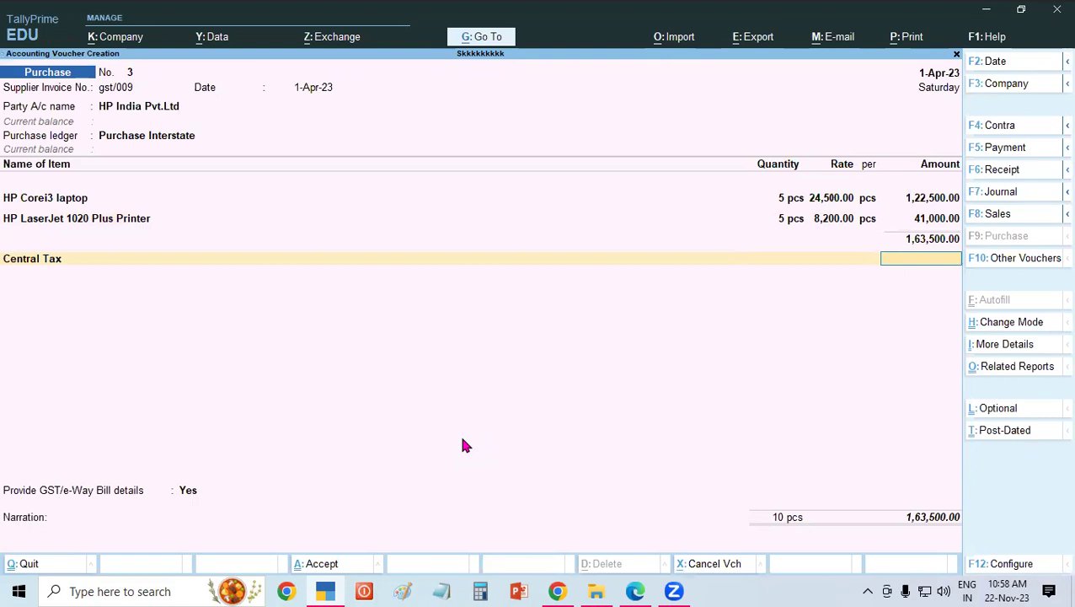
{"action": "key", "text": "BackSpace"}
{"action": "type", "text": "i"}
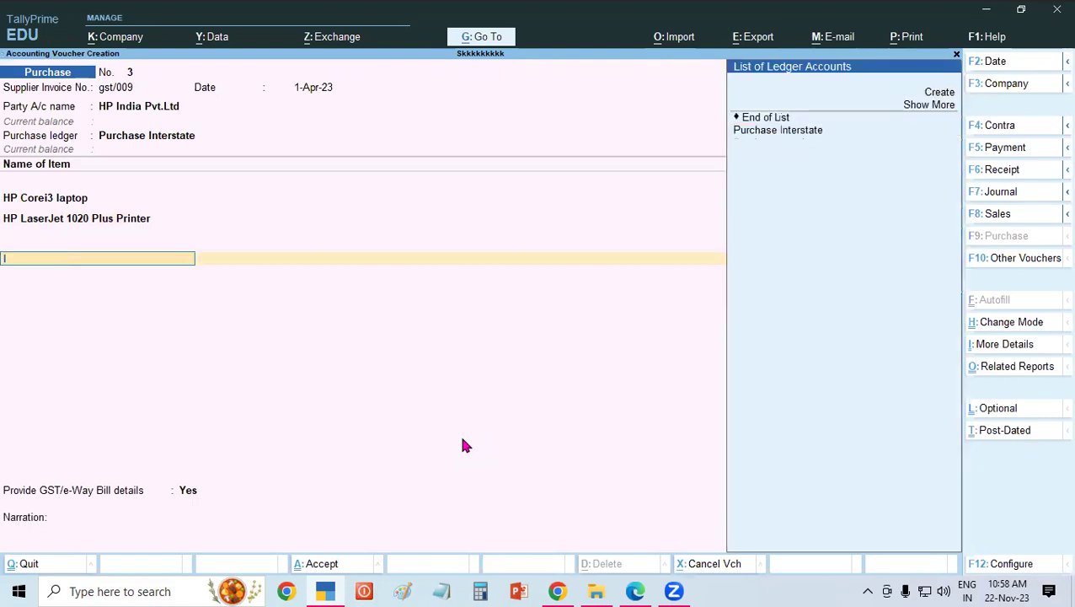
{"action": "type", "text": "s"}
{"action": "key", "text": "BackSpace"}
{"action": "key", "text": "BackSpace"}
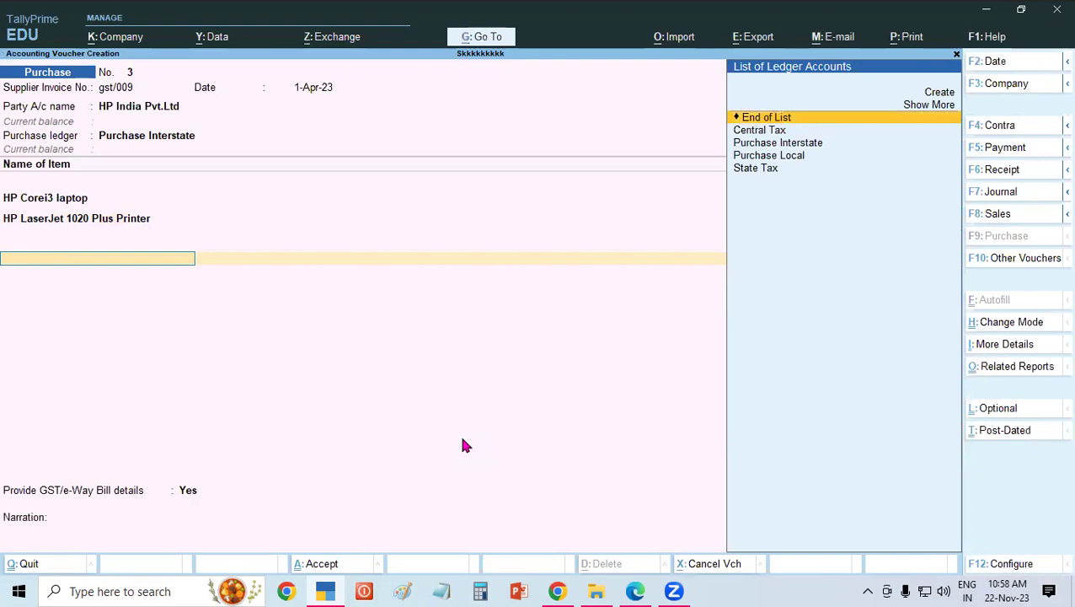
Step: Create a new ledger named IGST from the voucher's tax line and place it under Duties & Taxes
{"action": "key", "text": "alt+c"}
{"action": "type", "text": "IGST"}
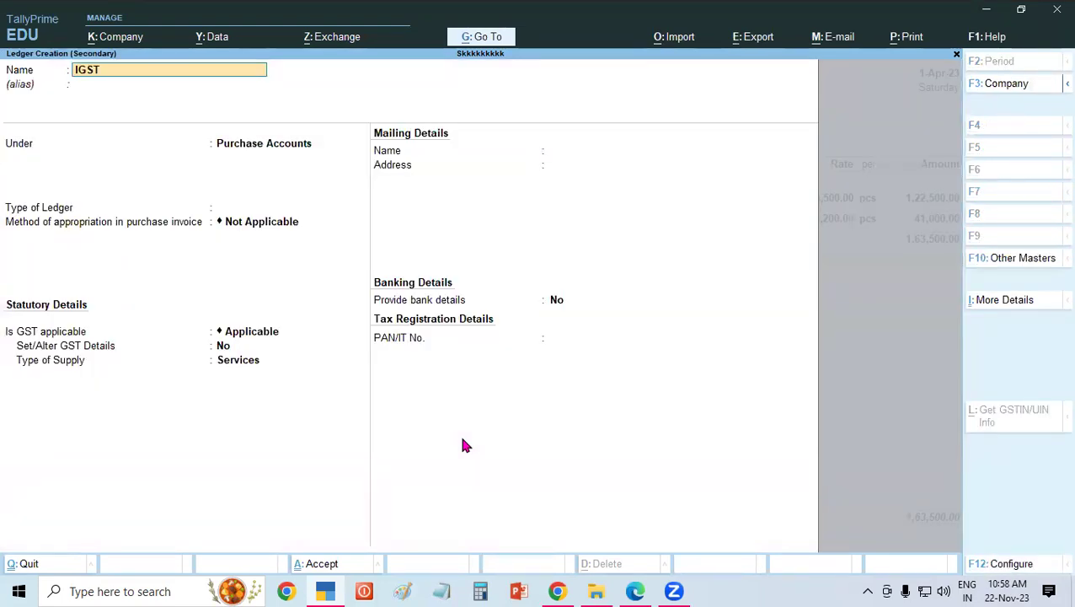
{"action": "key", "text": "Return"}
{"action": "key", "text": "Return"}
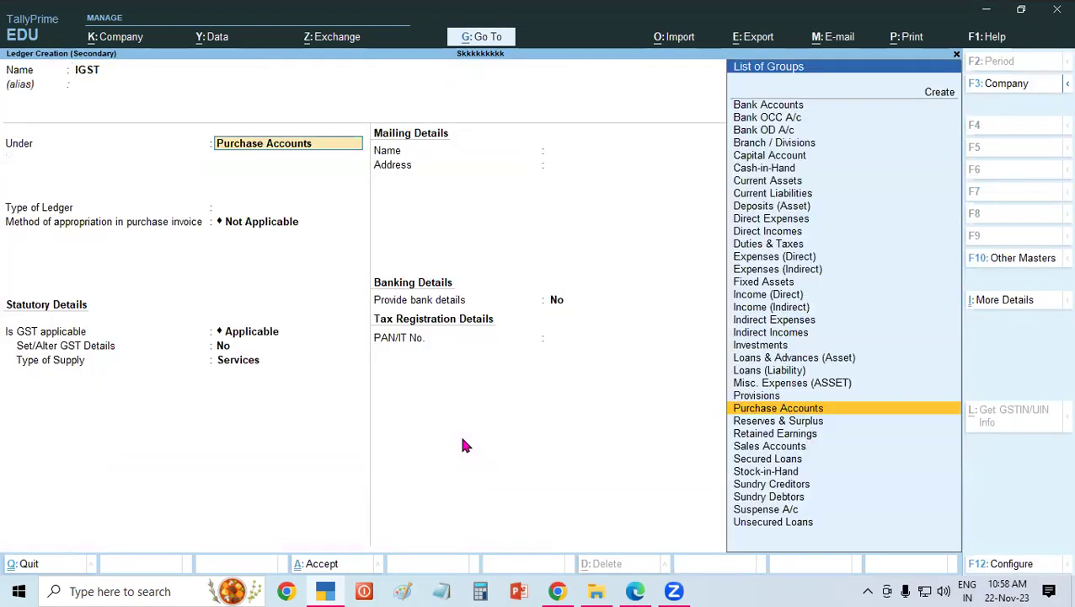
{"action": "type", "text": "Du"}
{"action": "key", "text": "Return"}
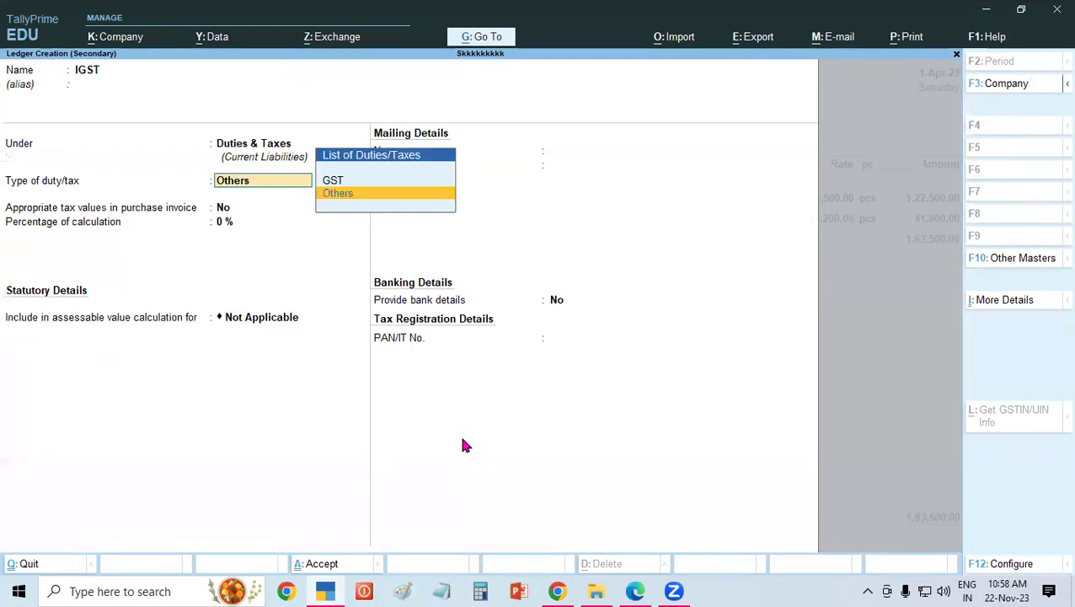
Step: Set the IGST ledger's duty type to GST and tax type to Integrated Tax, keep the remaining defaults, and save it into the voucher
{"action": "key", "text": "Up"}
{"action": "key", "text": "Return"}
{"action": "key", "text": "Down"}
{"action": "key", "text": "Down"}
{"action": "key", "text": "Return"}
{"action": "key", "text": "Return"}
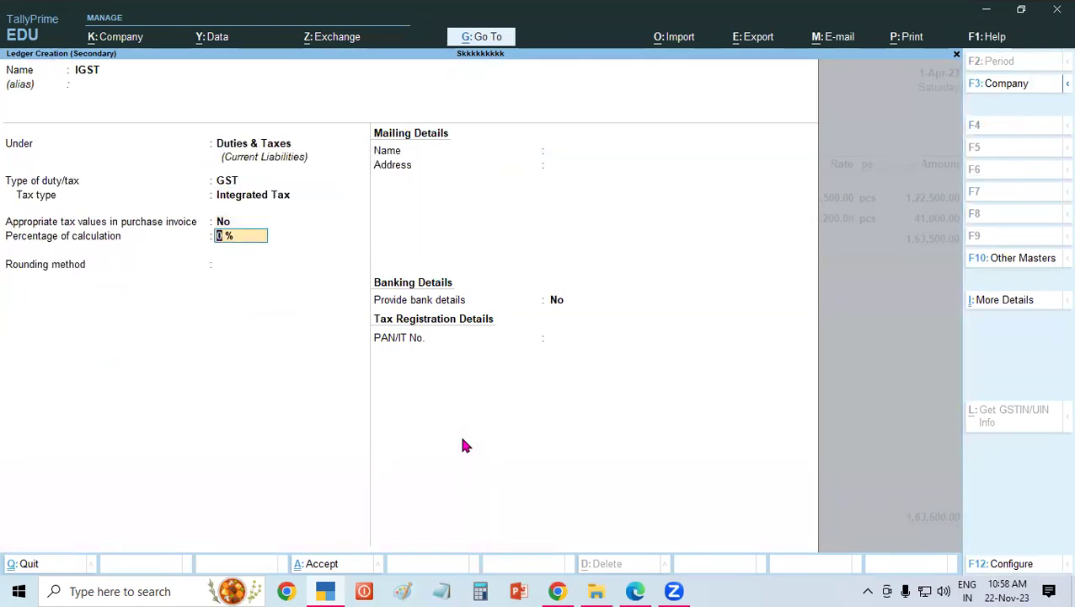
{"action": "key", "text": "Return"}
{"action": "key", "text": "Return"}
{"action": "key", "text": "Return"}
{"action": "key", "text": "Return"}
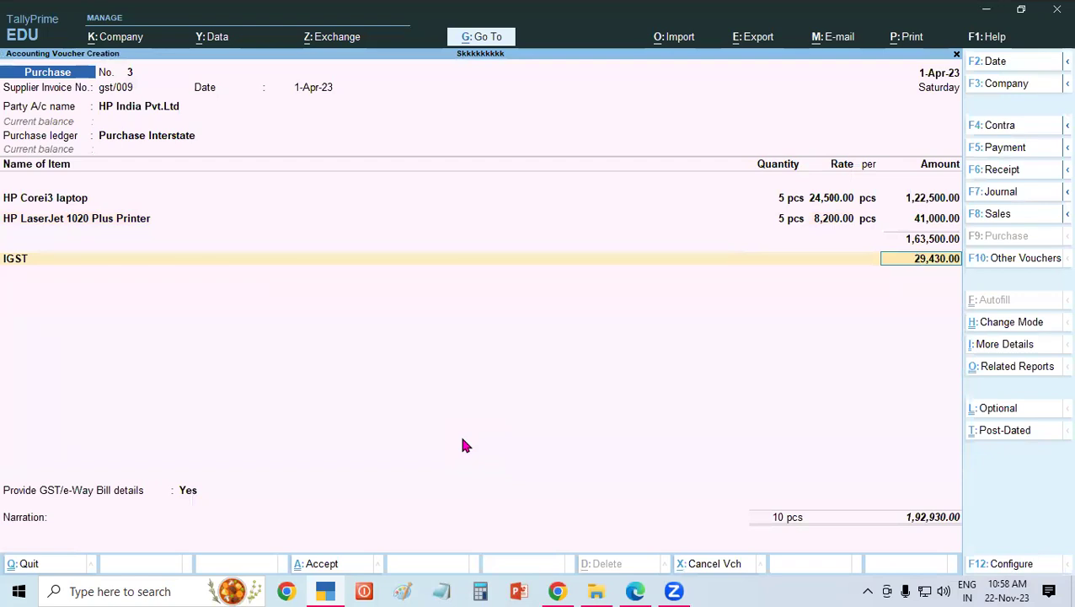
{"action": "key", "text": "Return"}
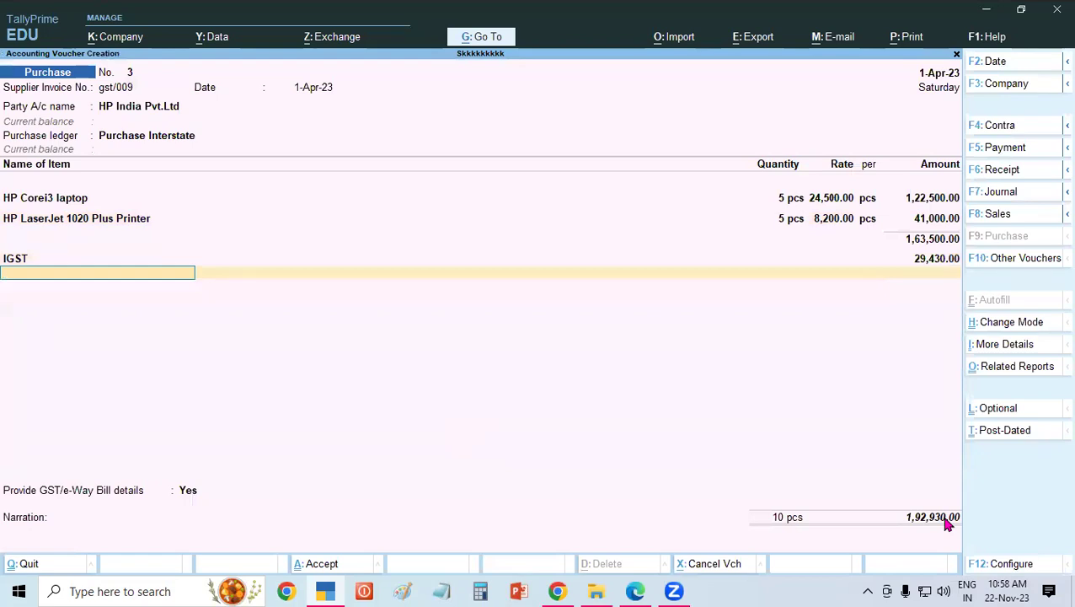
Step: Set Provide GST/e-Way Bill details to No, leave the narration blank, and save the interstate purchase voucher
{"action": "key", "text": "Return"}
{"action": "key", "text": "Up"}
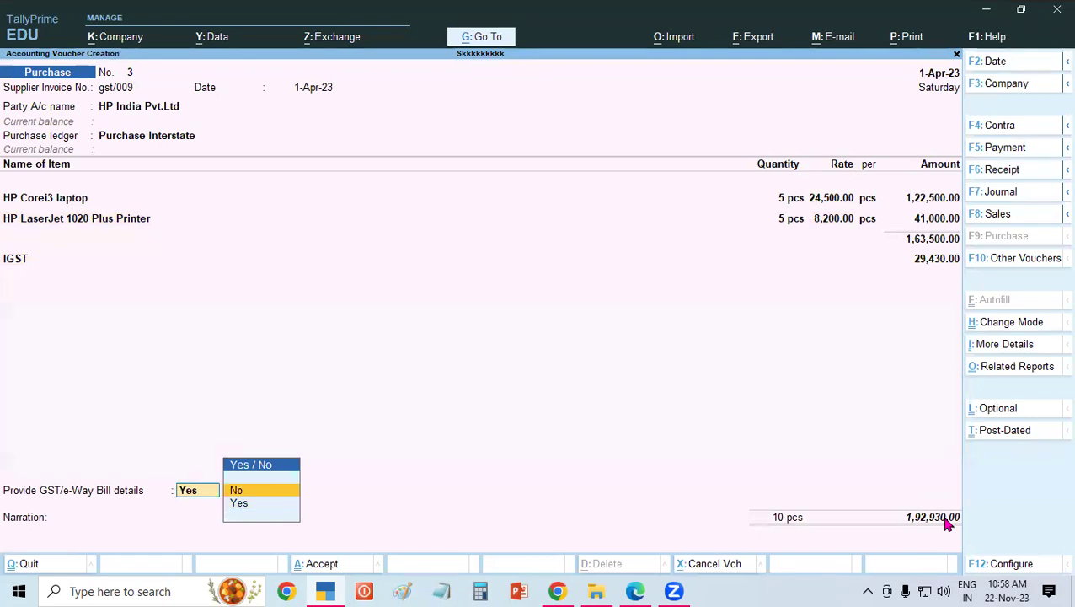
{"action": "key", "text": "Return"}
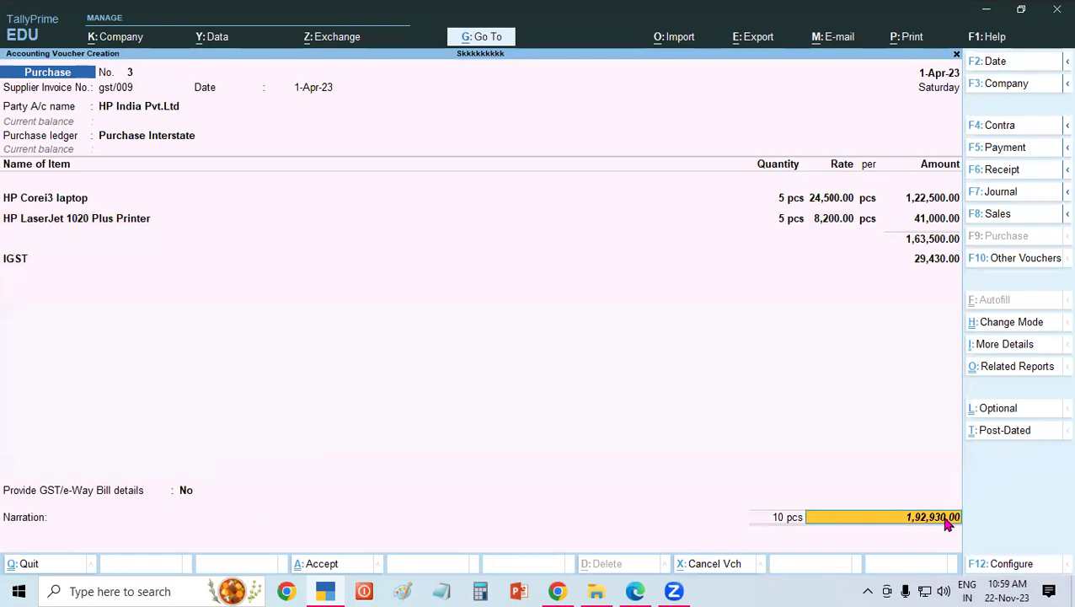
{"action": "key", "text": "Return"}
{"action": "key", "text": "Return"}
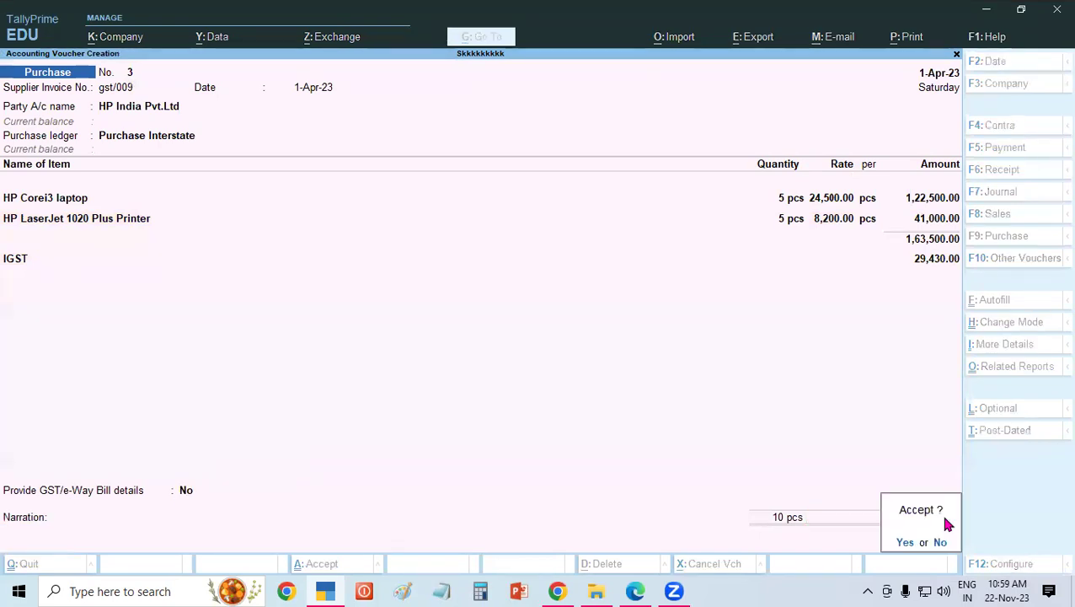
{"action": "key", "text": "Return"}
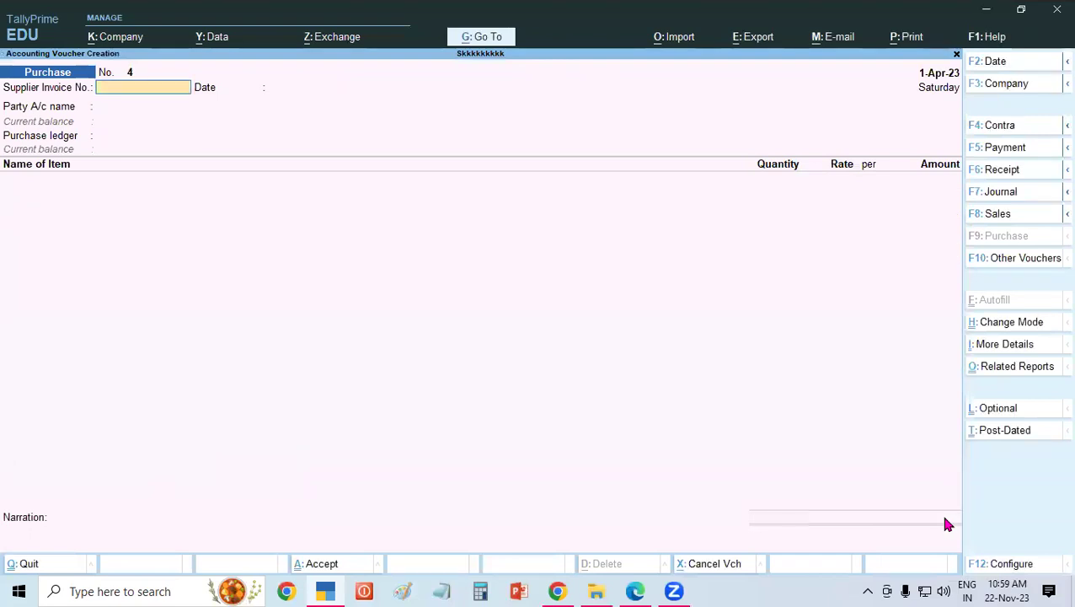